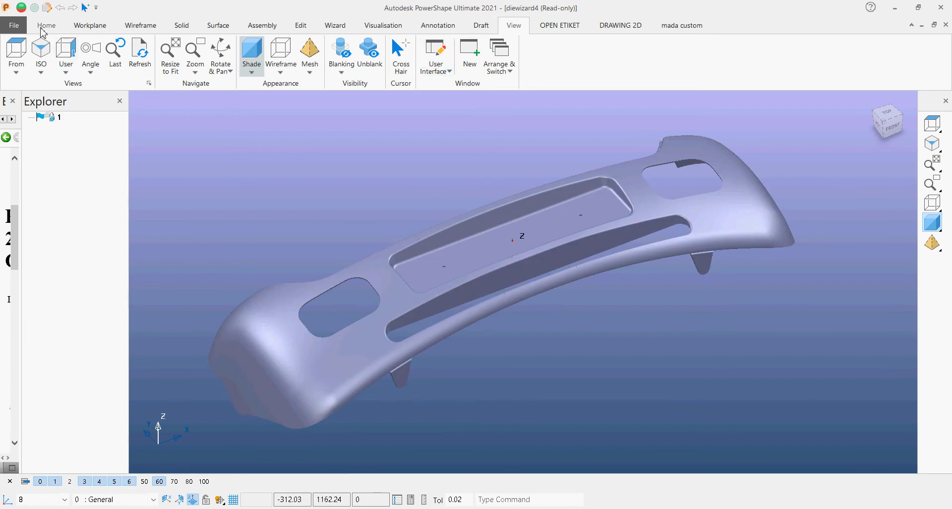
left_click(46, 25)
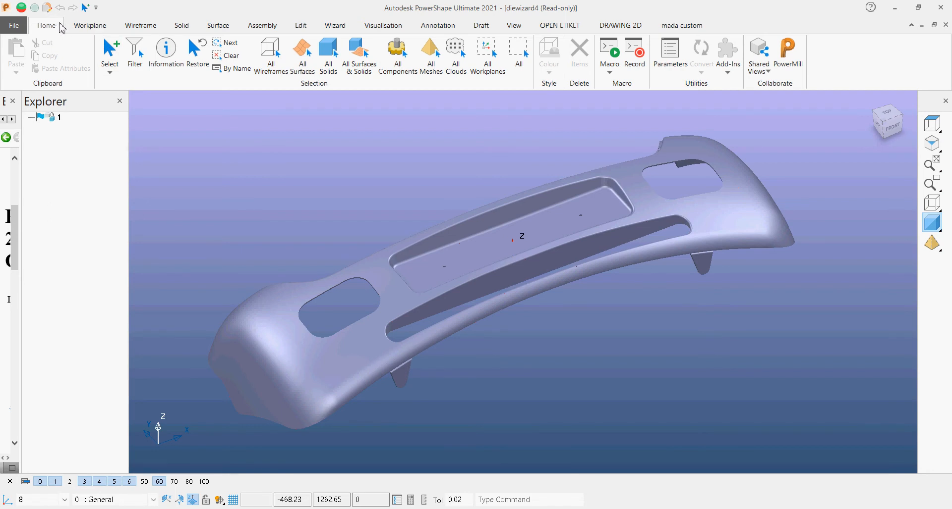
left_click(90, 26)
left_click(131, 28)
left_click(184, 27)
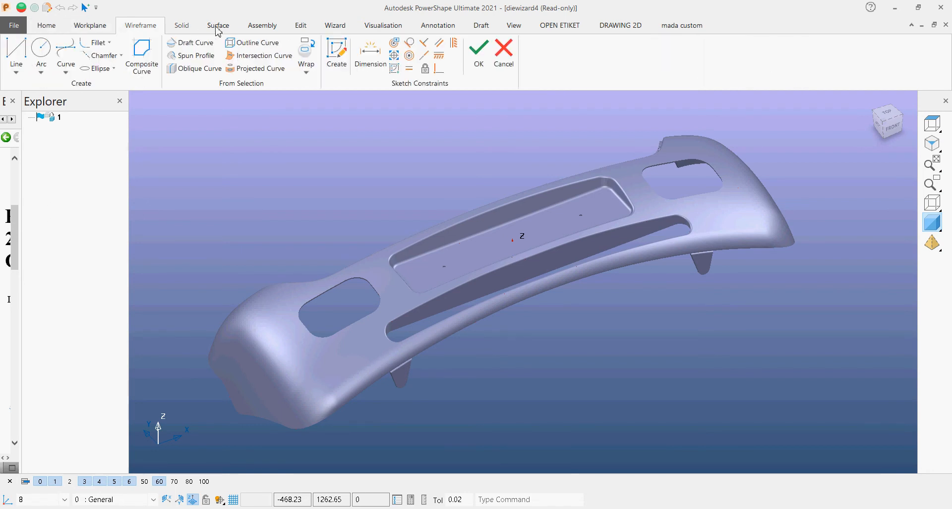
left_click(217, 26)
left_click(264, 30)
left_click(306, 27)
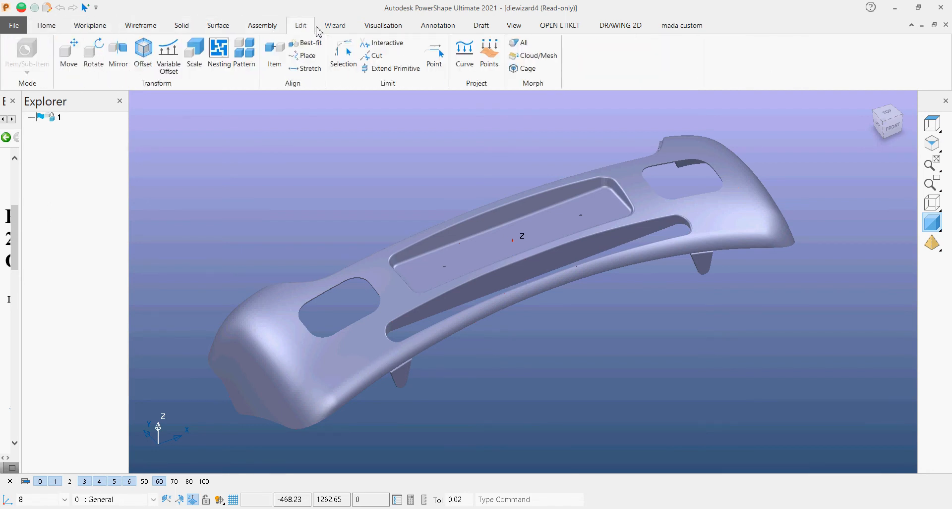
Turn on Toolmaker mode for mold design.
left_click(335, 30)
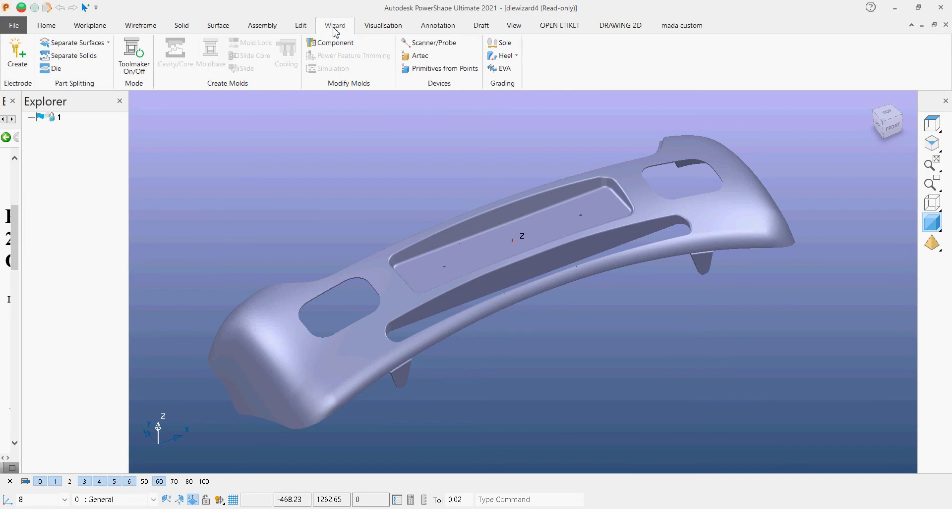
left_click(135, 64)
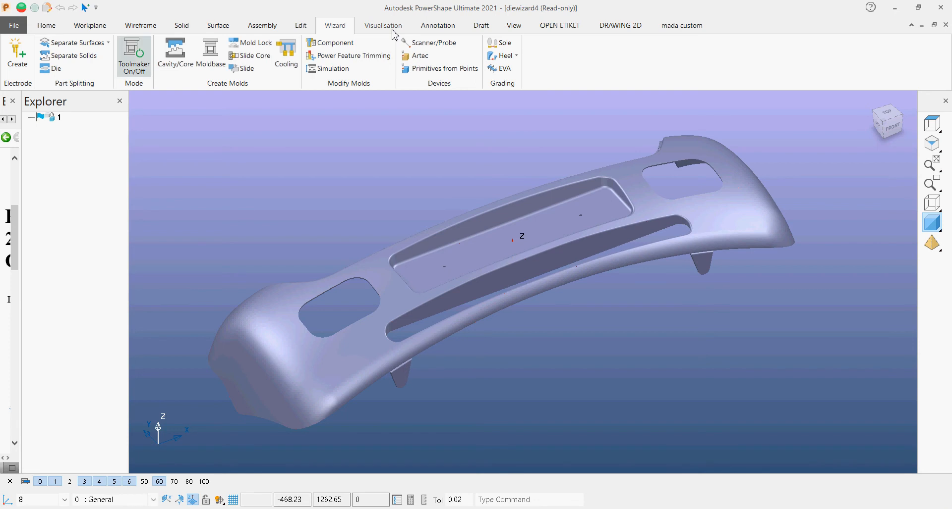
Shade the bumper with undercut shading and examine its draft and undercut areas.
left_click(394, 31)
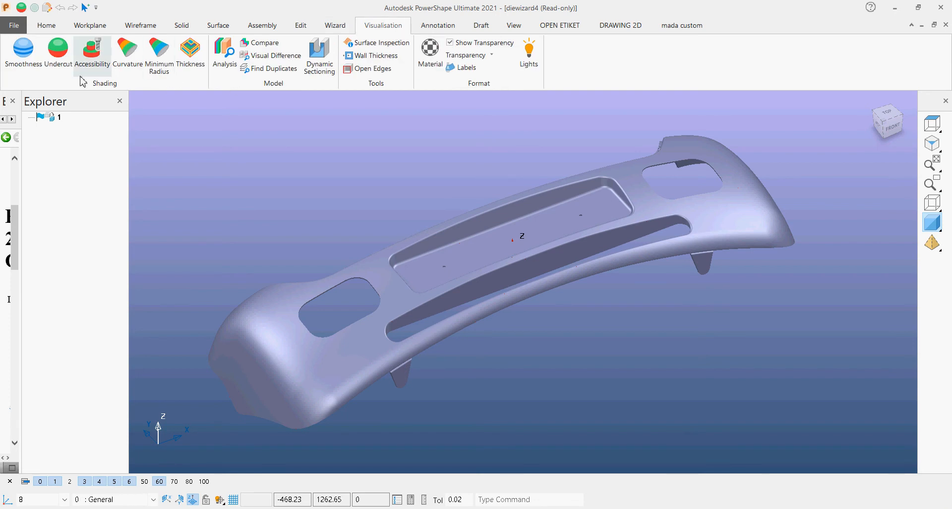
left_click(63, 65)
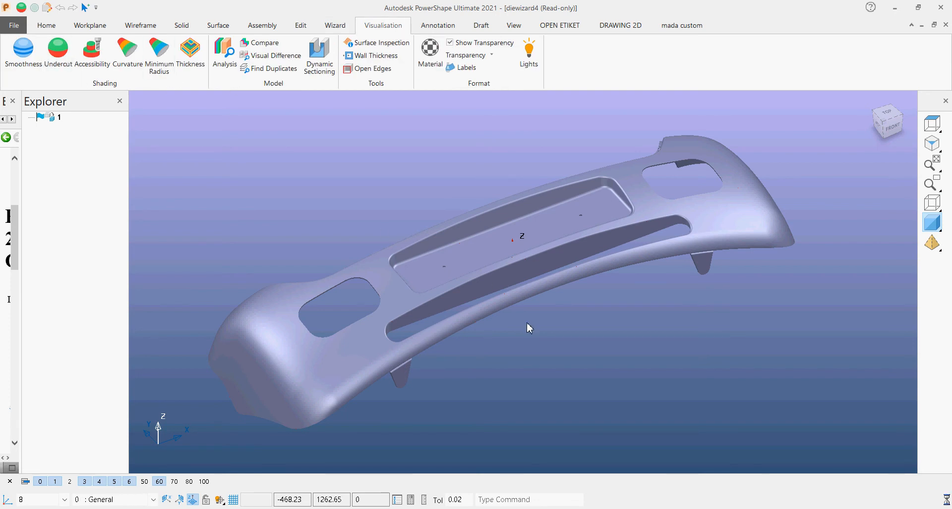
mouse_move(526, 317)
middle_mouse_down()
mouse_move(537, 282)
mouse_move(543, 327)
mouse_move(578, 327)
mouse_move(529, 332)
middle_mouse_up()
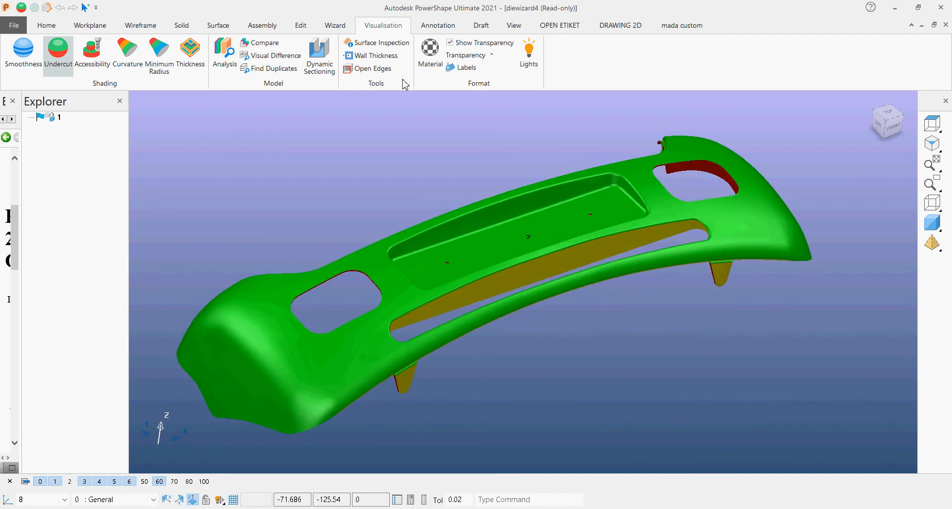
left_click(335, 25)
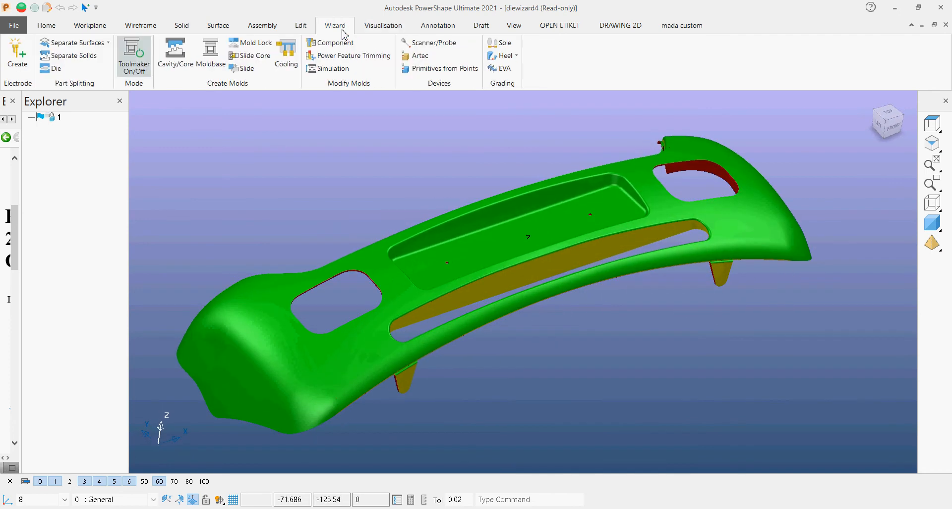
left_click(65, 60)
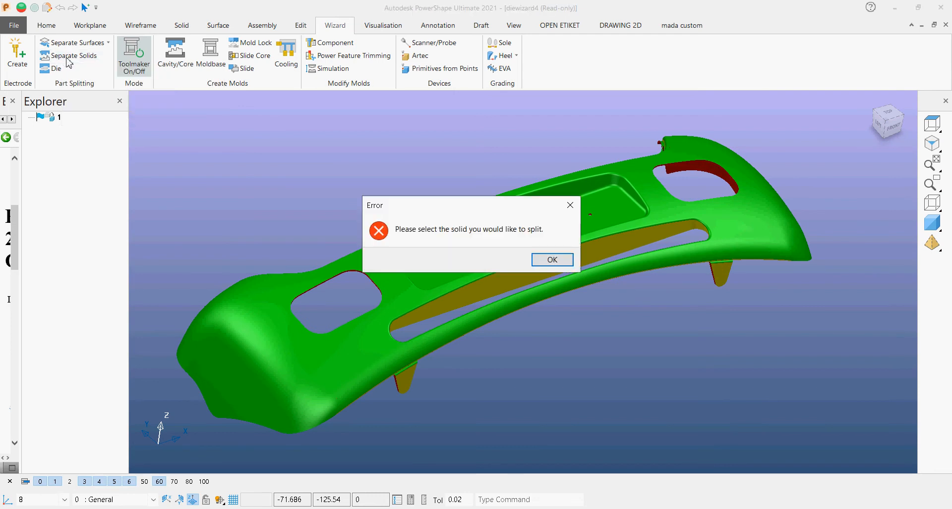
left_click(549, 258)
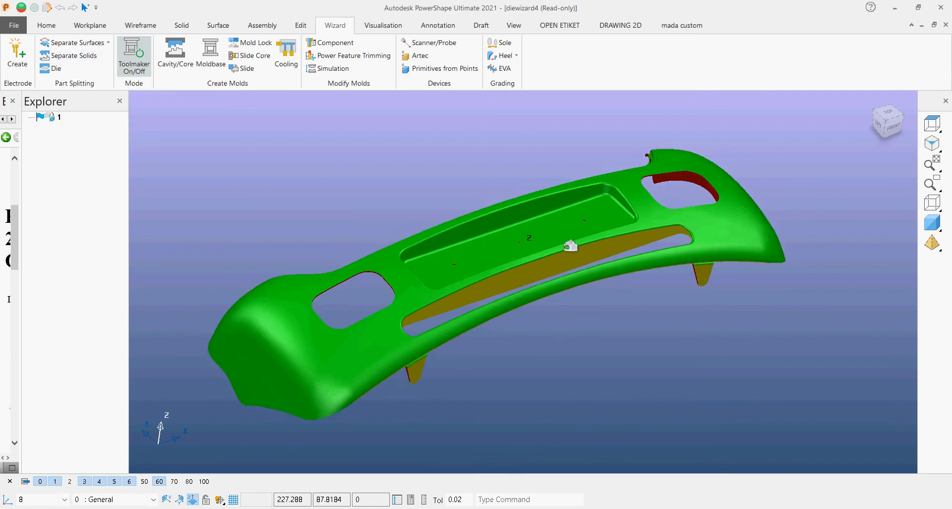
Preview separating the bumper solid into core and cavity halves along the draw direction, and cancel the separation.
scroll(523, 241, "down", 4)
scroll(523, 243, "down", 1)
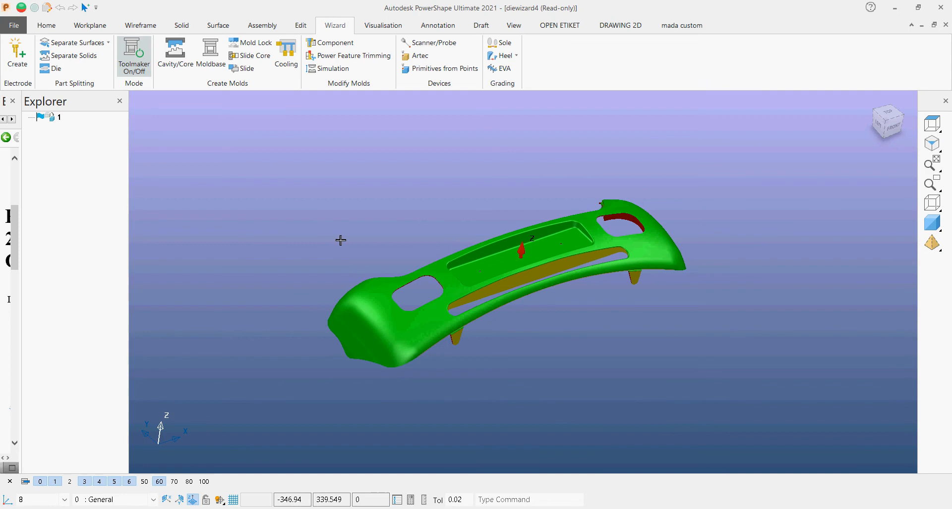
left_click(429, 278)
left_click(77, 60)
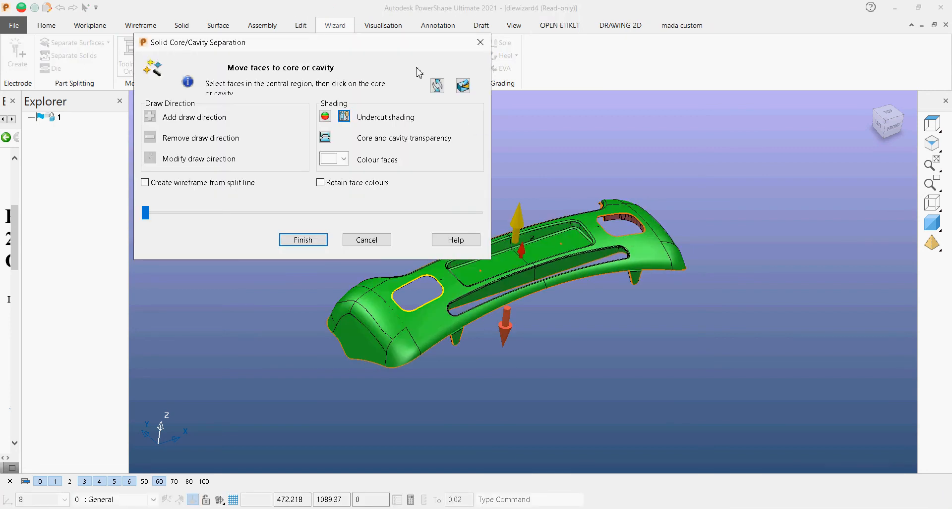
left_click_drag(386, 43, 293, 52)
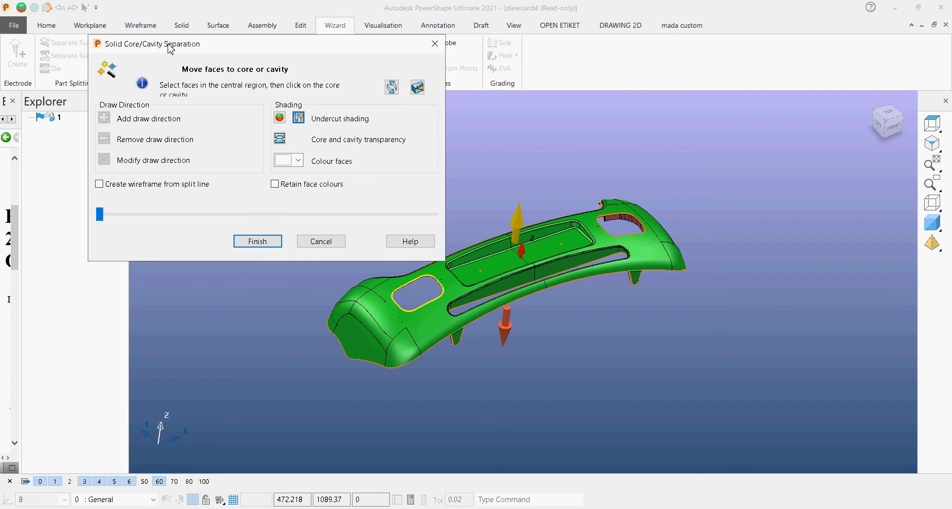
left_click(526, 231)
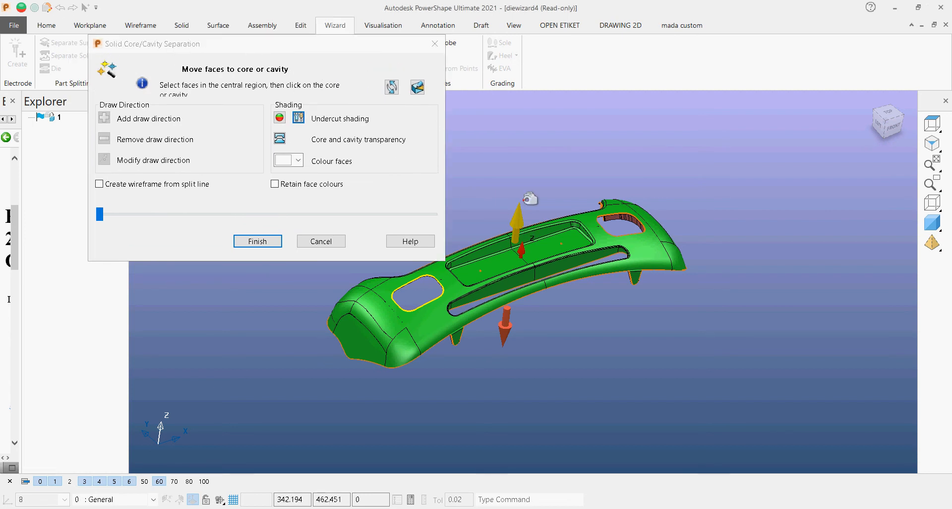
middle_click_drag(628, 313, 553, 351)
scroll(598, 264, "down", 4)
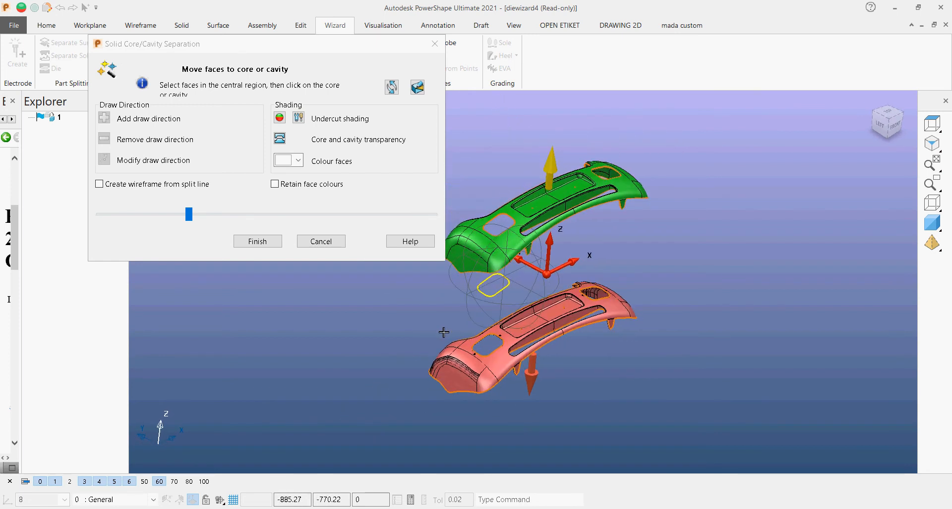
left_click(323, 246)
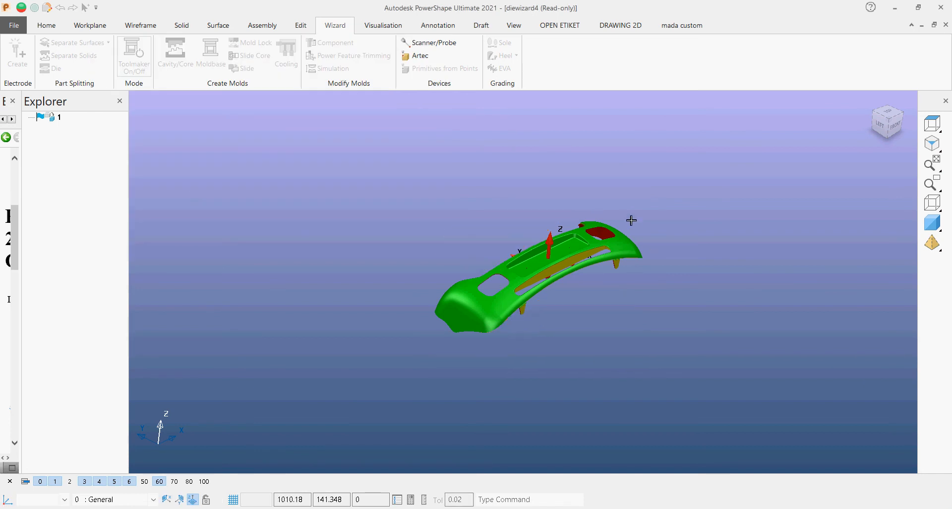
Turn off undercut shading so the bumper returns to plain shading.
left_click(381, 26)
left_click(58, 50)
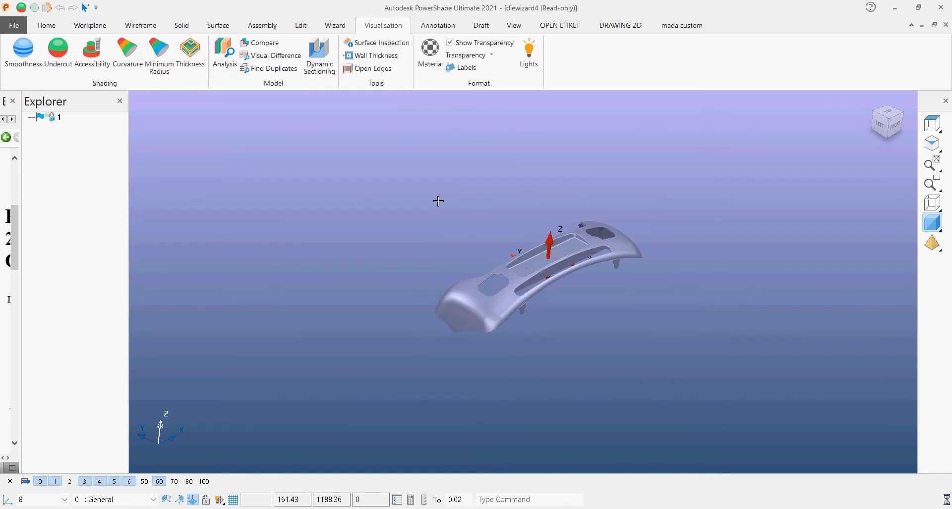
middle_click_drag(435, 202, 604, 280)
scroll(605, 280, "up", 2)
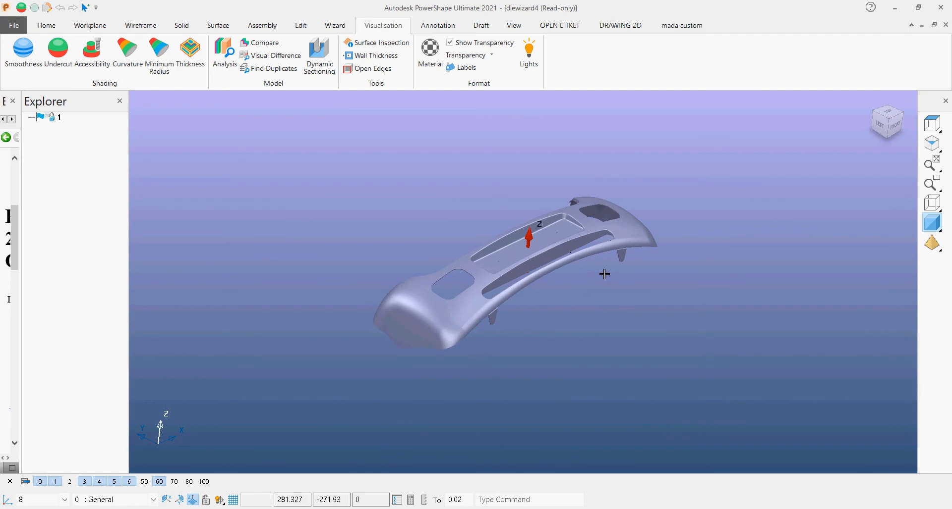
Select the bumper solid and start the Mold Die Wizard with it as the product.
left_click(444, 314)
middle_click_drag(590, 356, 550, 362)
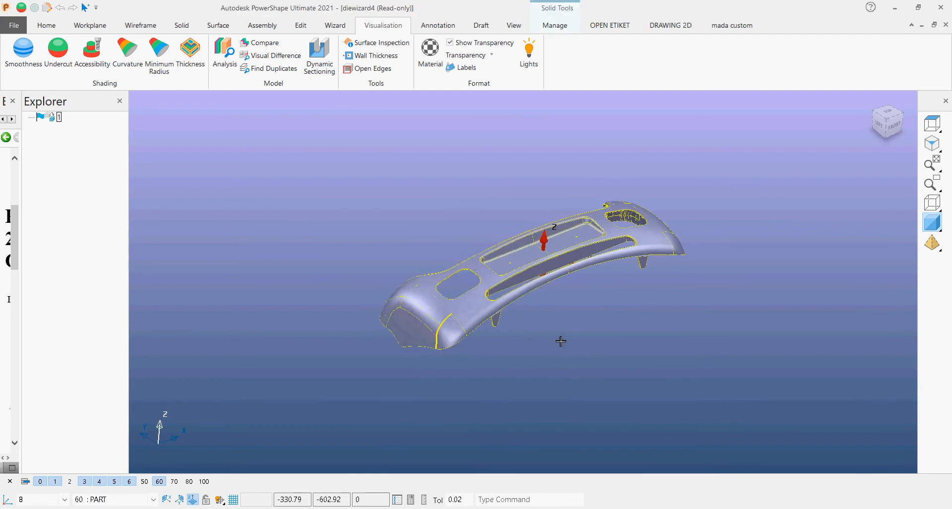
left_click(335, 29)
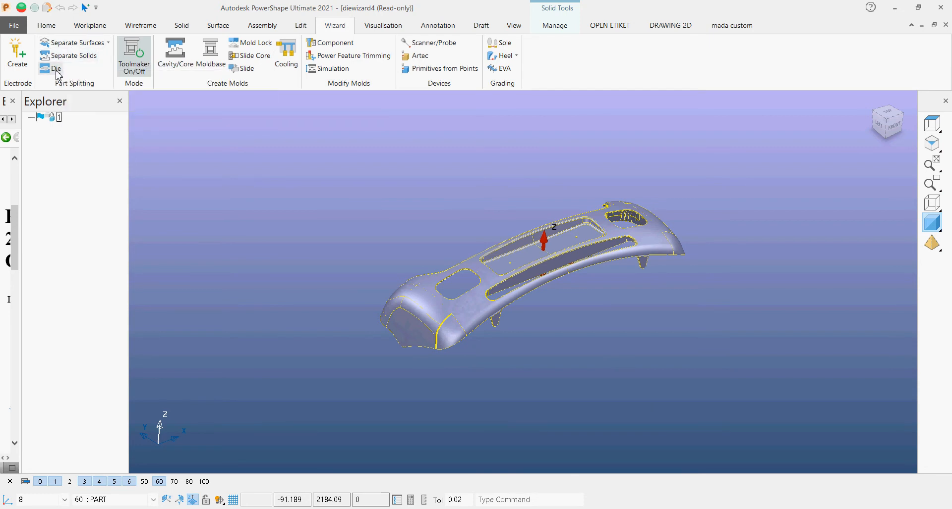
left_click(55, 70)
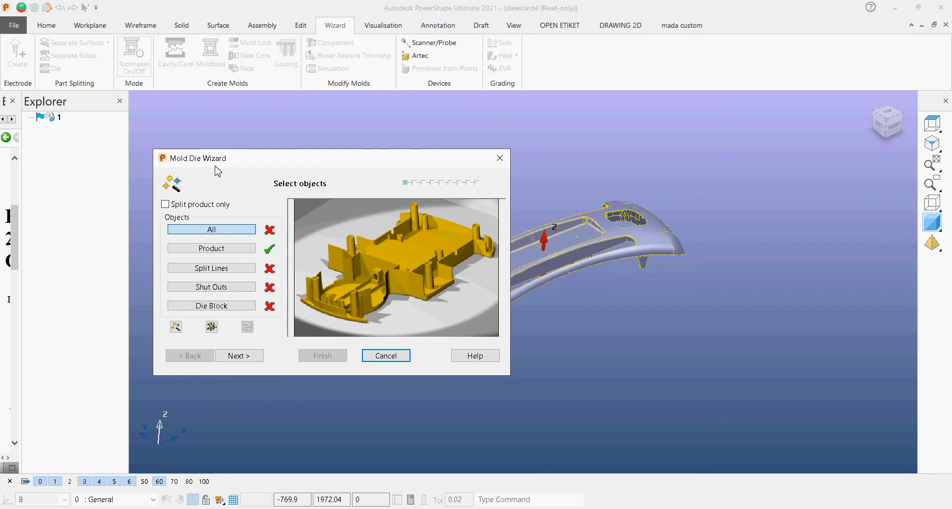
Accept the selected product in the Mold Die Wizard and generate its split lines.
middle_click_drag(573, 250, 703, 234)
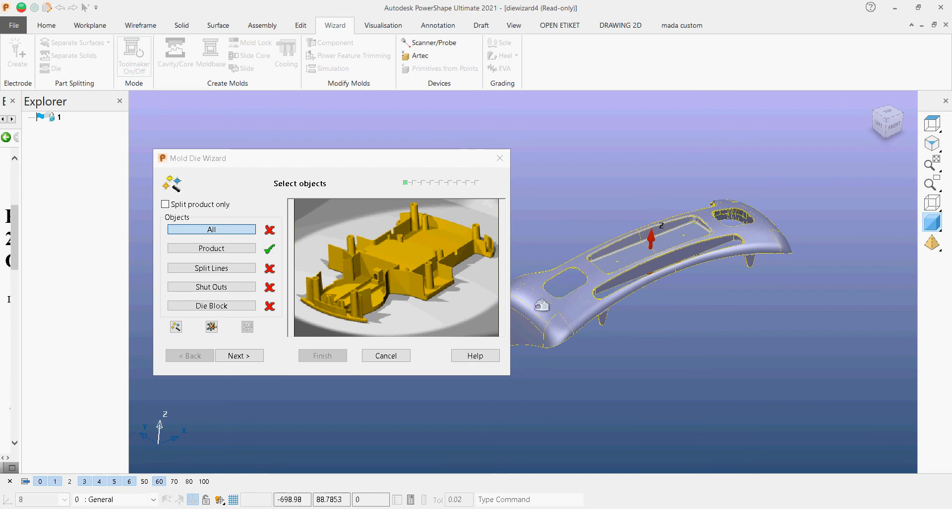
scroll(567, 265, "up", 3)
middle_click_drag(565, 320, 585, 302)
middle_click_drag(675, 241, 687, 236)
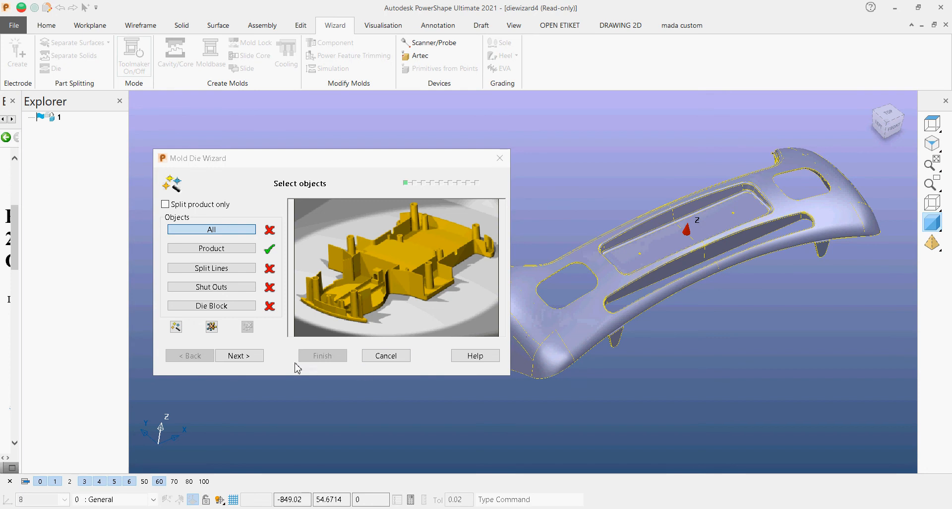
left_click(261, 363)
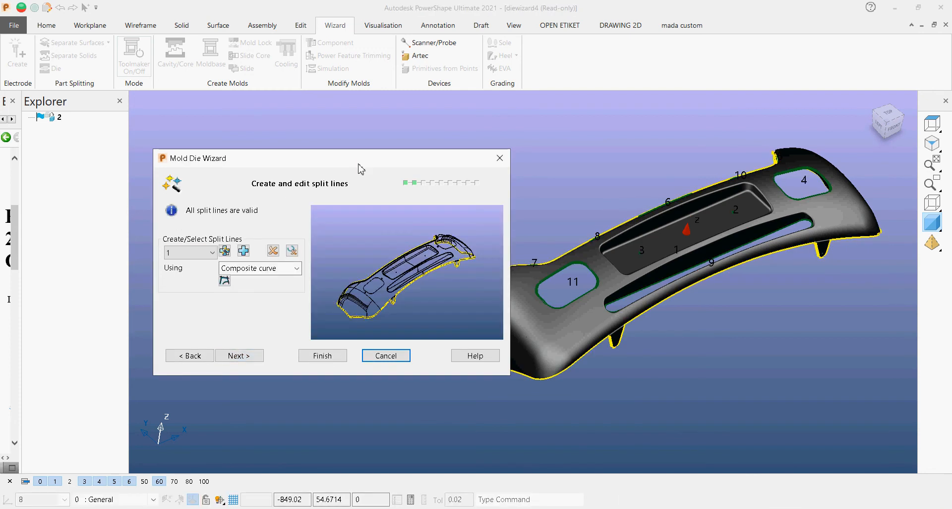
Examine the numbered split lines with undercut shading temporarily switched on, and switch the shading off again.
left_click_drag(358, 164, 302, 131)
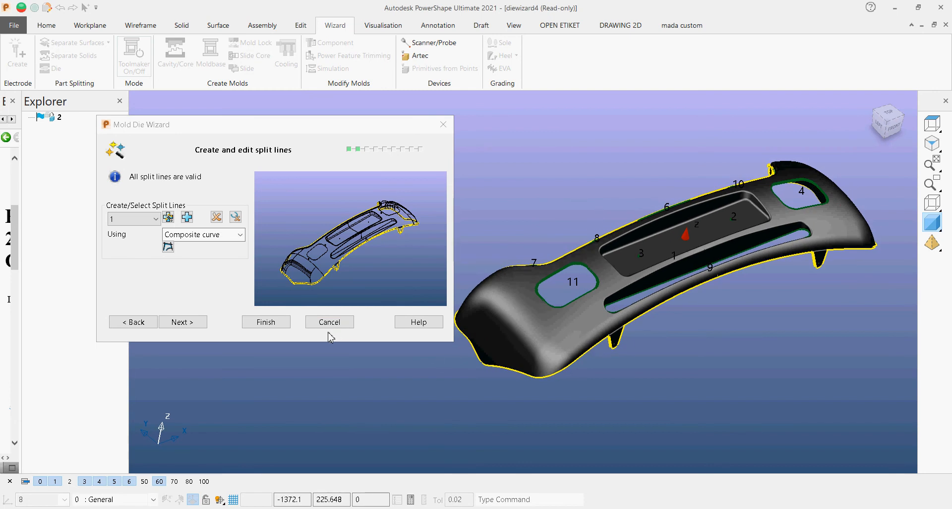
left_click(281, 271)
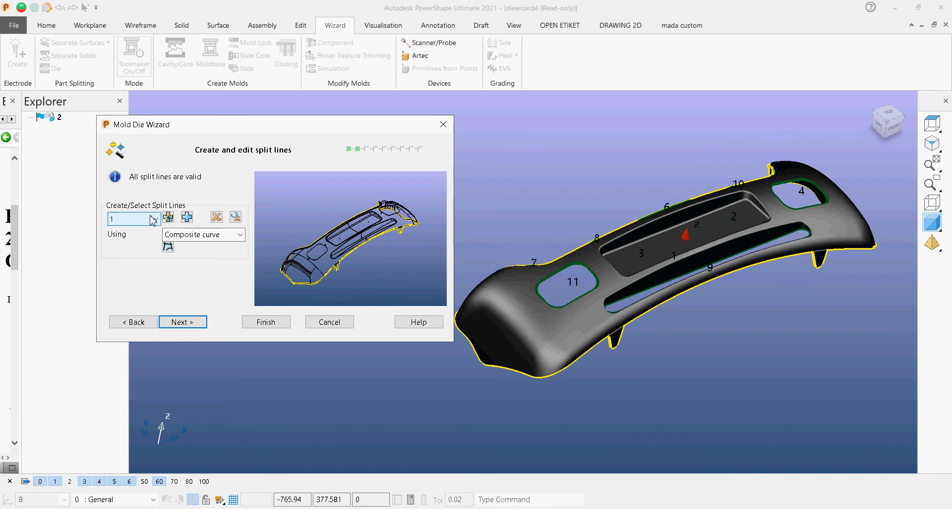
scroll(662, 332, "up", 1)
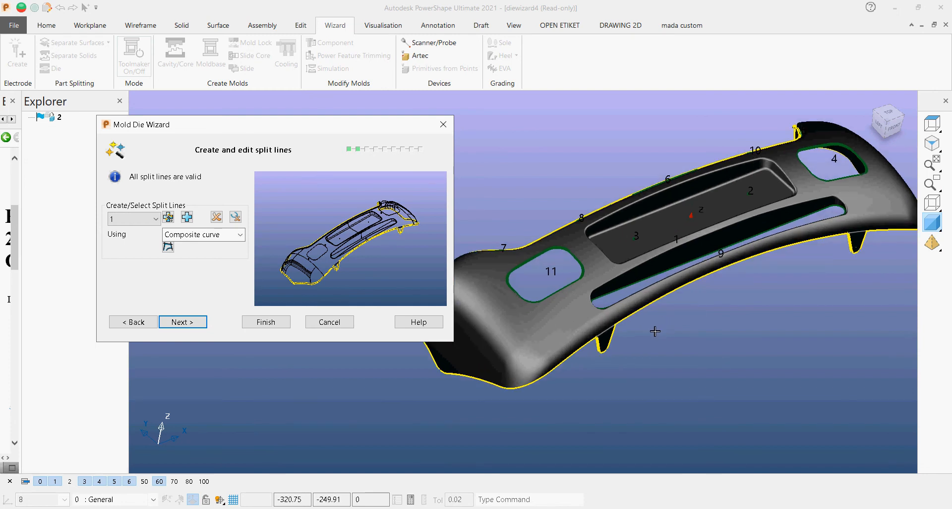
left_click(386, 27)
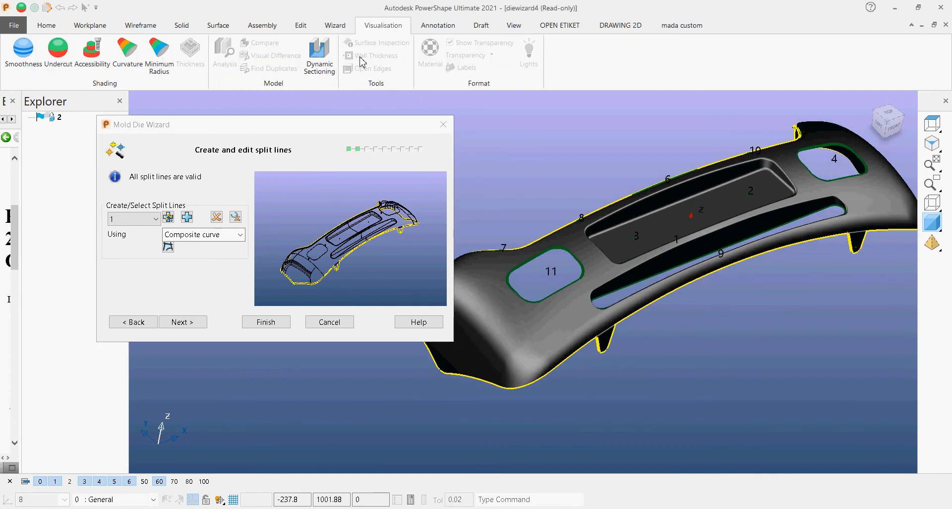
left_click(59, 58)
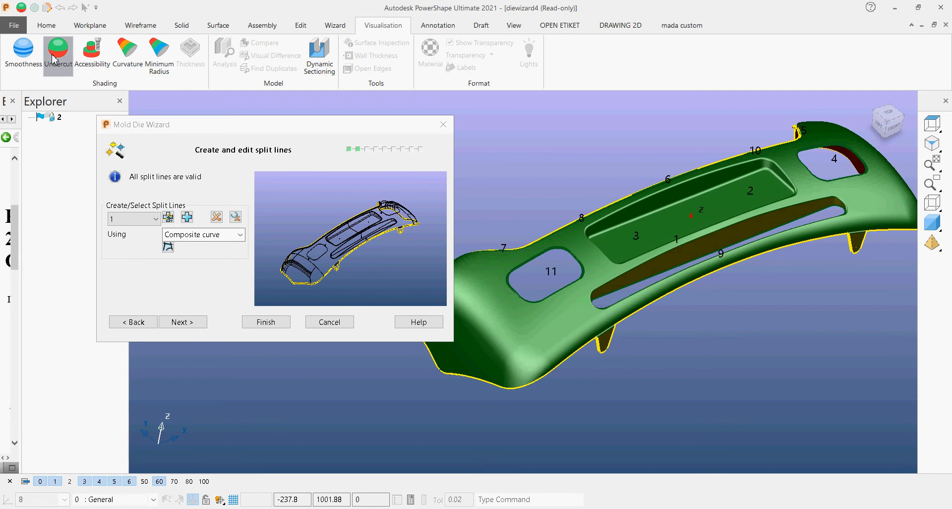
left_click(53, 60)
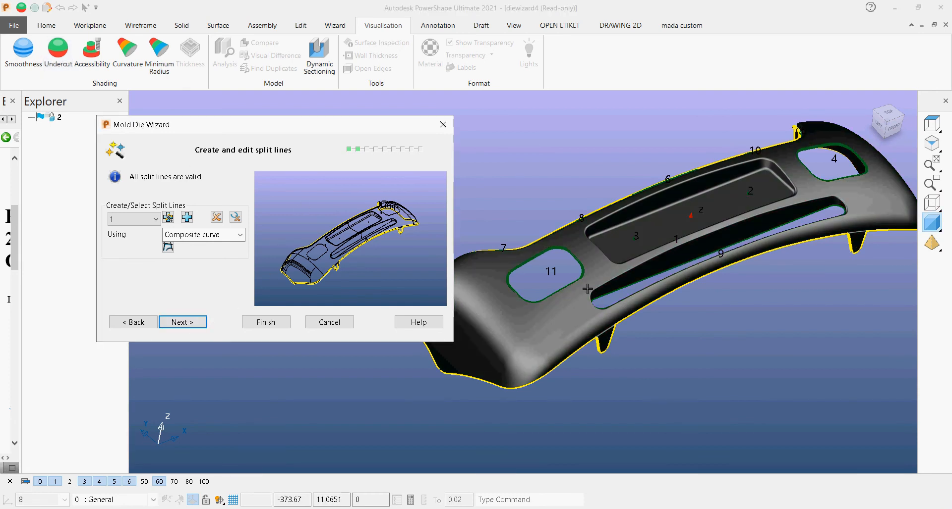
Review the list of split lines and finish the Mold Die Wizard at this stage, keeping the generated curves.
scroll(587, 289, "up", 3)
middle_click_drag(510, 260, 540, 253)
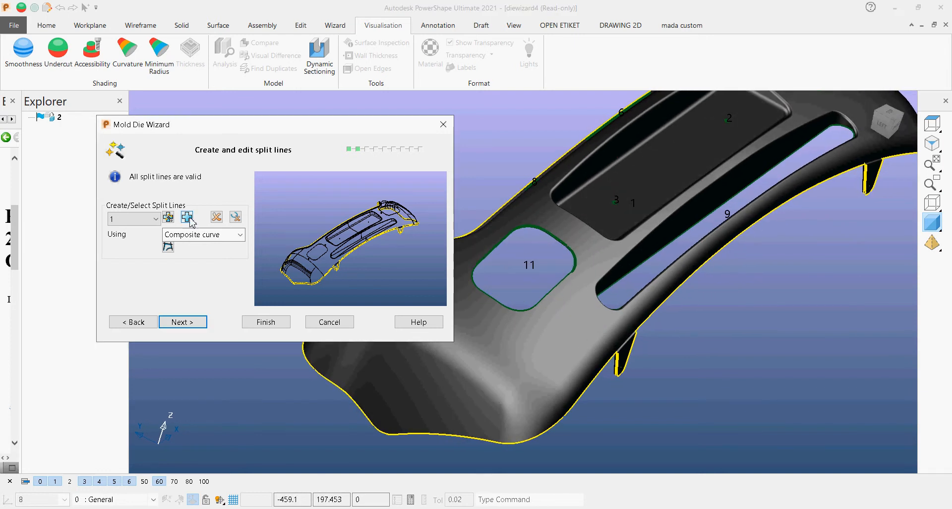
left_click(151, 219)
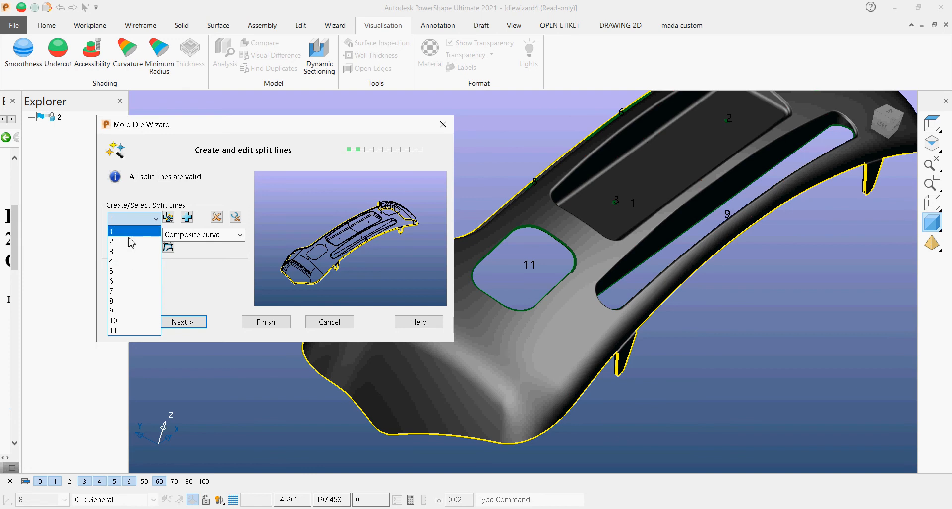
left_click(183, 279)
left_click(279, 321)
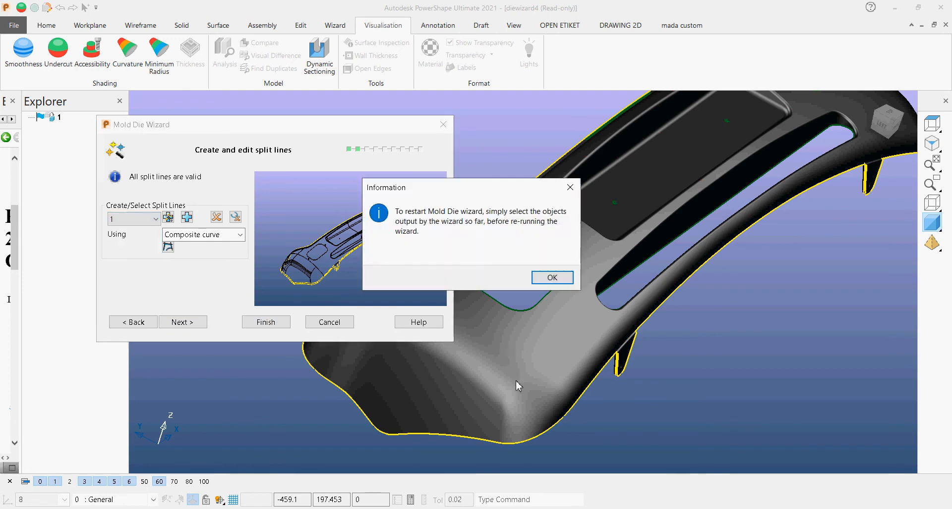
left_click(558, 301)
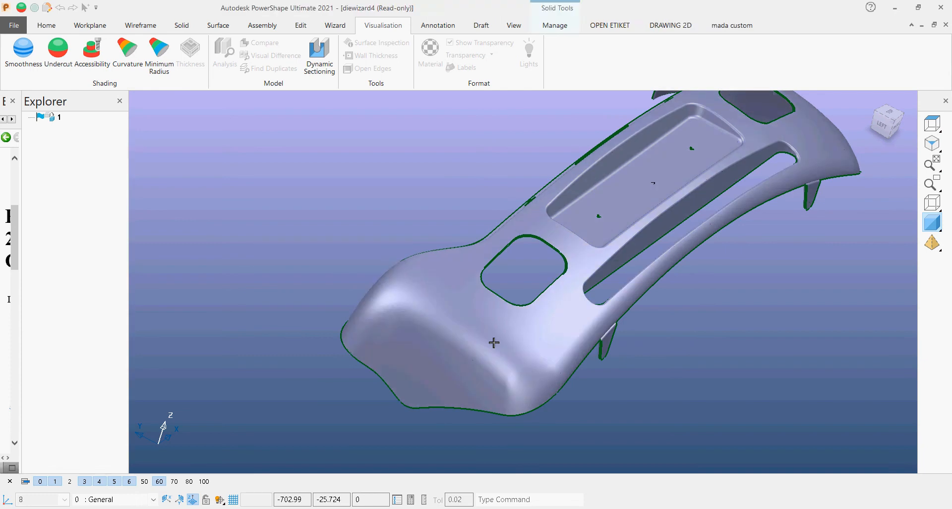
Move all the generated split line curves to level 1, hidden, and show the bumper solid again.
middle_click_drag(520, 362, 433, 256)
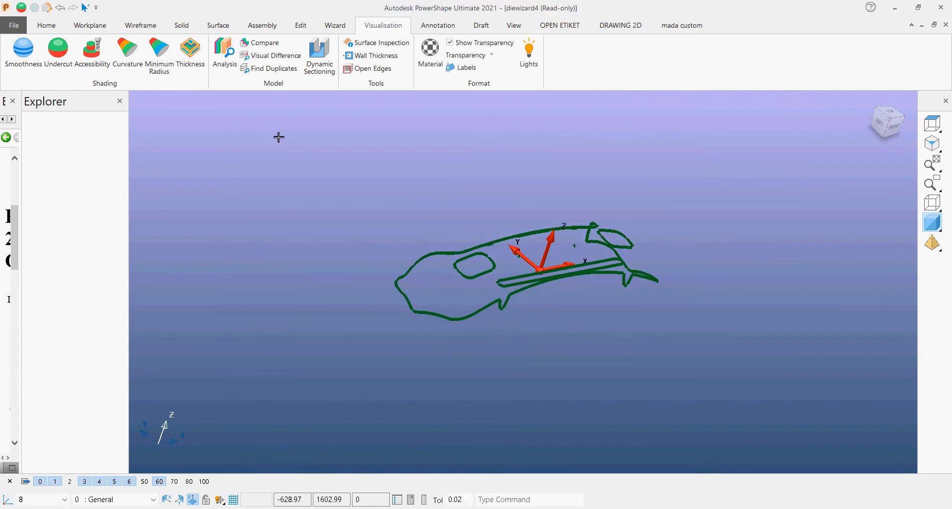
left_click_drag(278, 138, 830, 416)
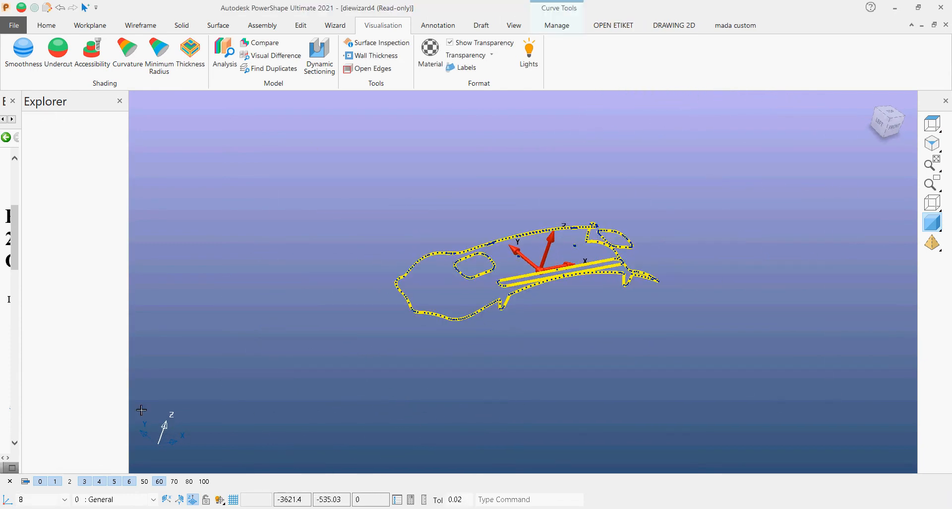
left_click(57, 484)
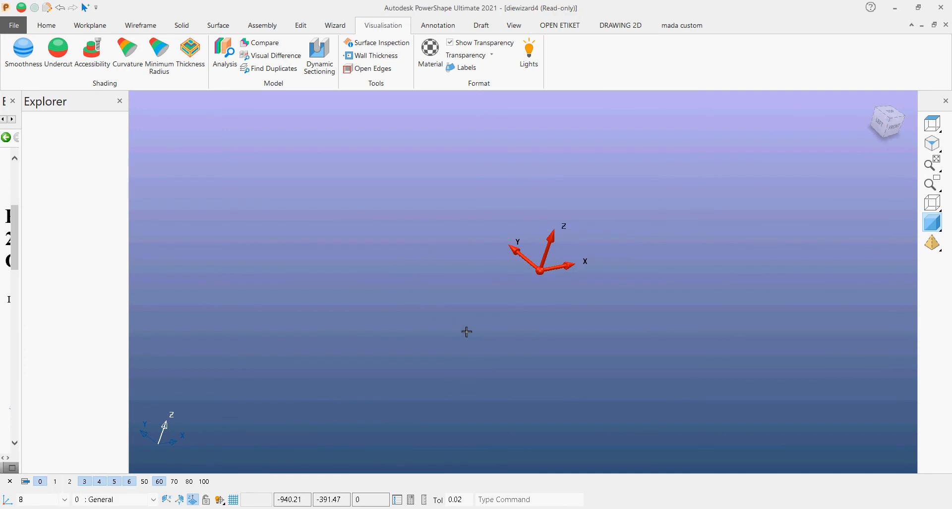
key("ctrl+l")
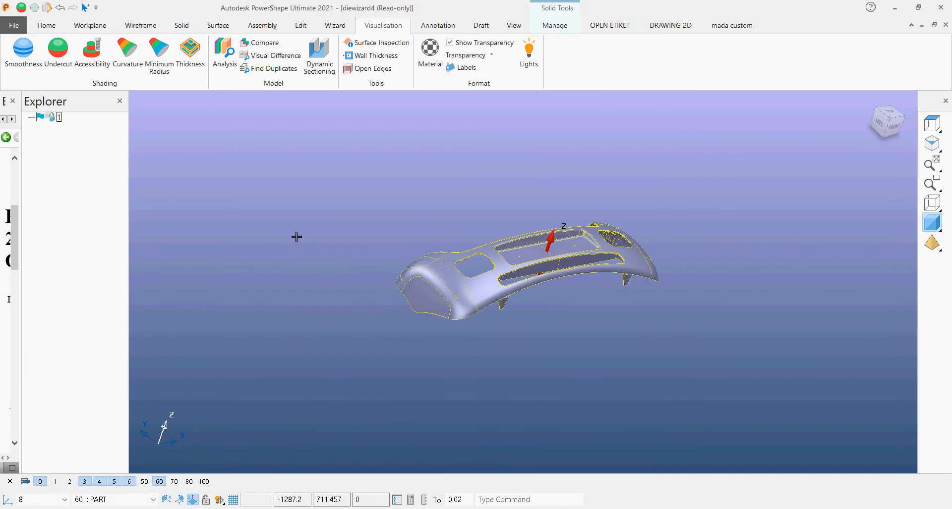
left_click(296, 236)
Display the prepared split lines on level 50 and the shut faces on level 80 with the bumper solid.
scroll(540, 323, "up", 2)
scroll(548, 299, "up", 2)
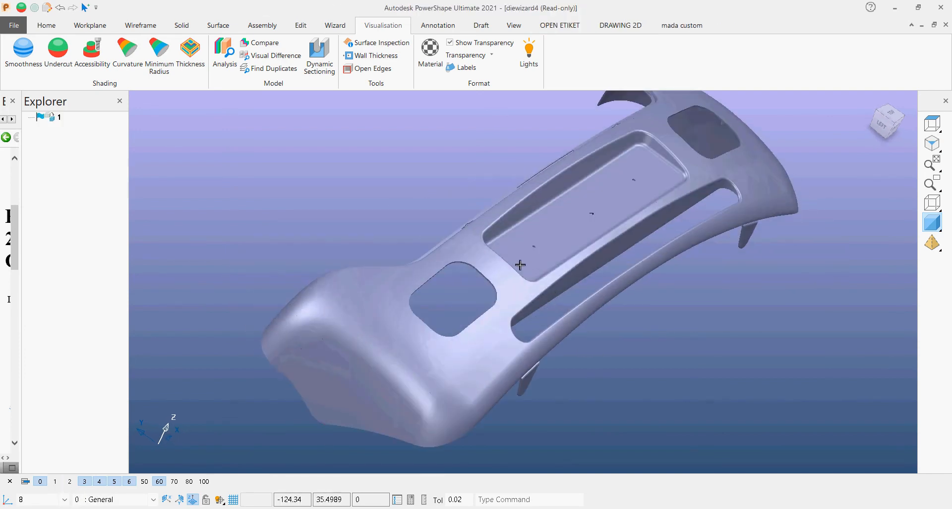
scroll(442, 262, "up", 2)
middle_click_drag(441, 262, 473, 406)
scroll(473, 406, "up", 3)
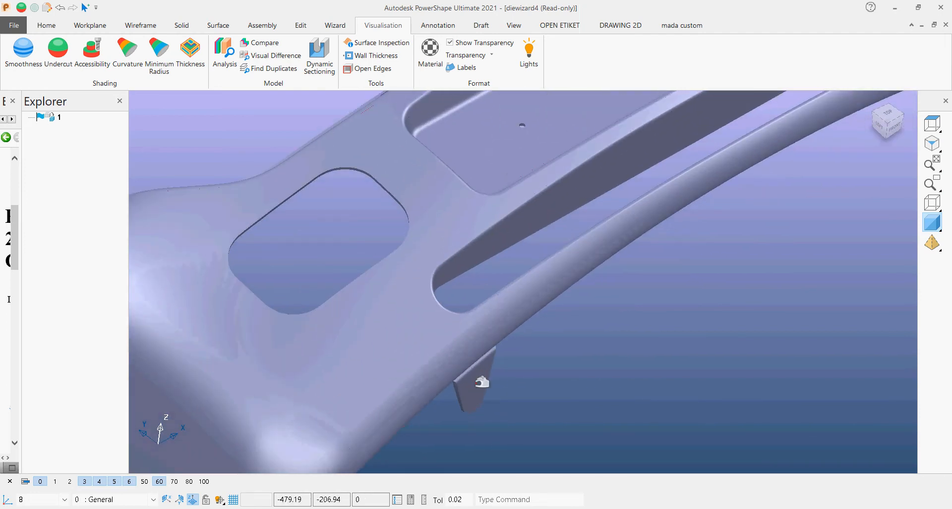
scroll(467, 388, "up", 2)
left_click(481, 371)
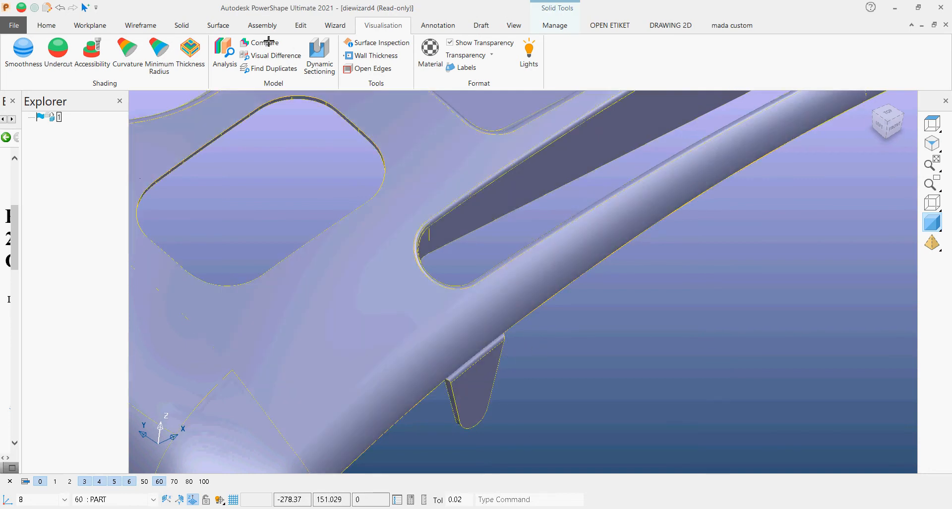
left_click(218, 25)
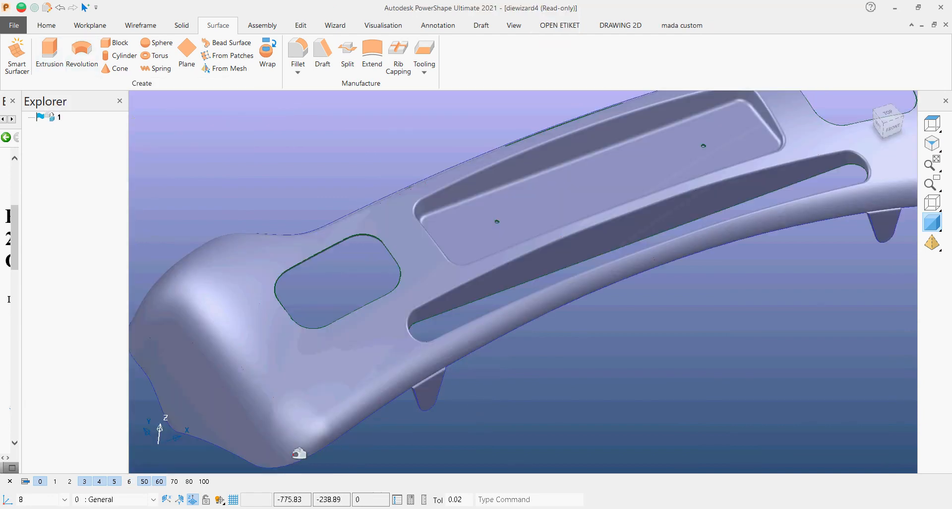
left_click(189, 482)
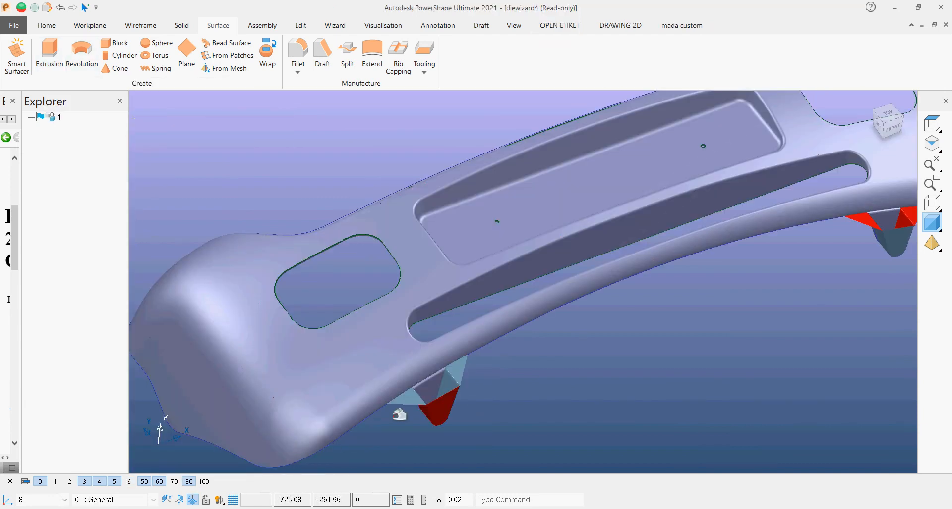
Examine the shut faces around the two clips below the bumper's long slot, selecting a face at each.
scroll(414, 405, "up", 5)
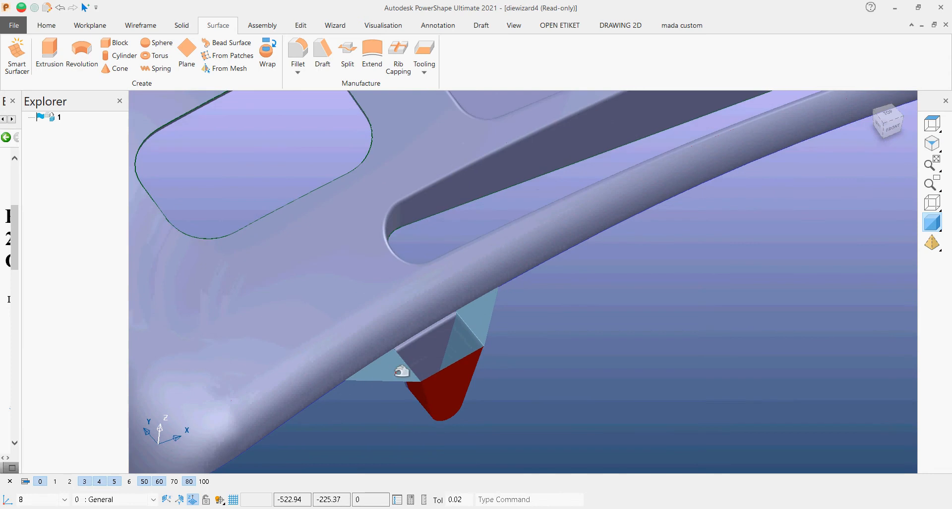
left_click(397, 377)
middle_click_drag(399, 377, 349, 389)
scroll(350, 389, "down", 6)
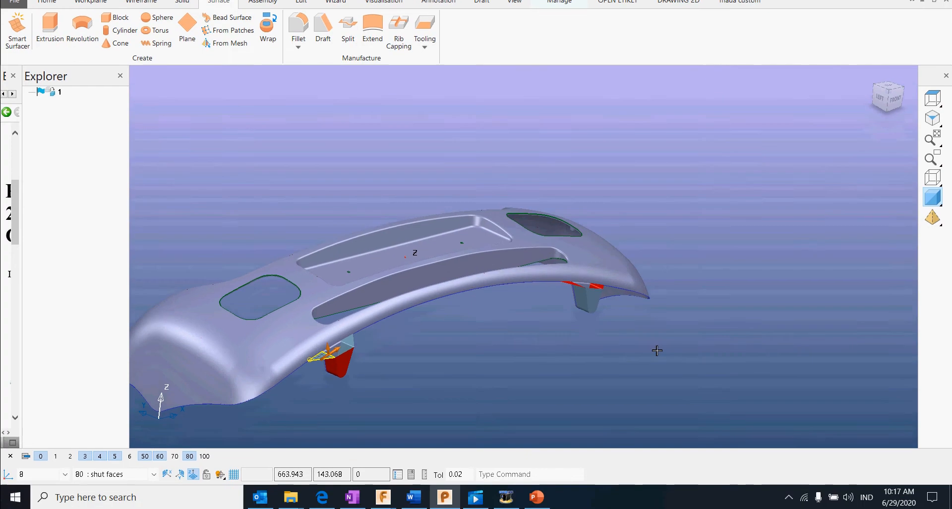
scroll(626, 314, "up", 5)
middle_click_drag(490, 268, 492, 362)
right_click(484, 387)
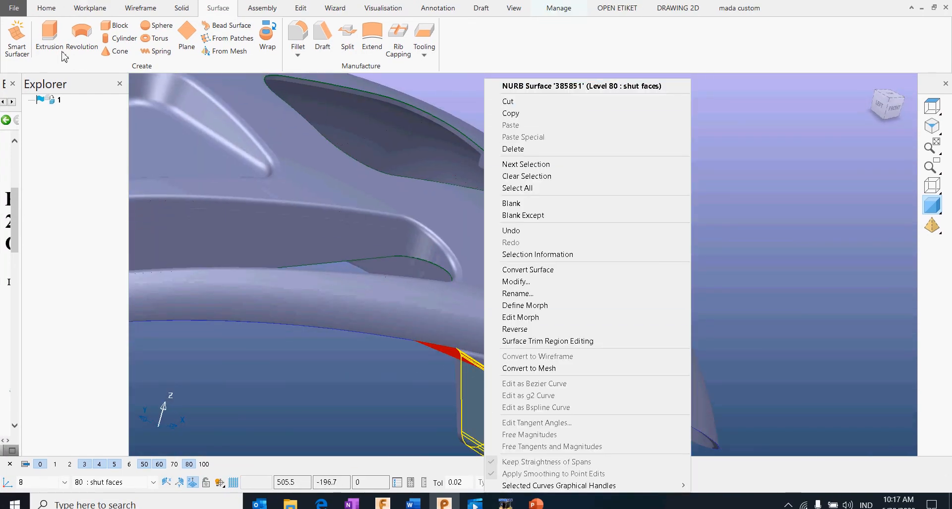
left_click(701, 152)
scroll(527, 199, "down", 4)
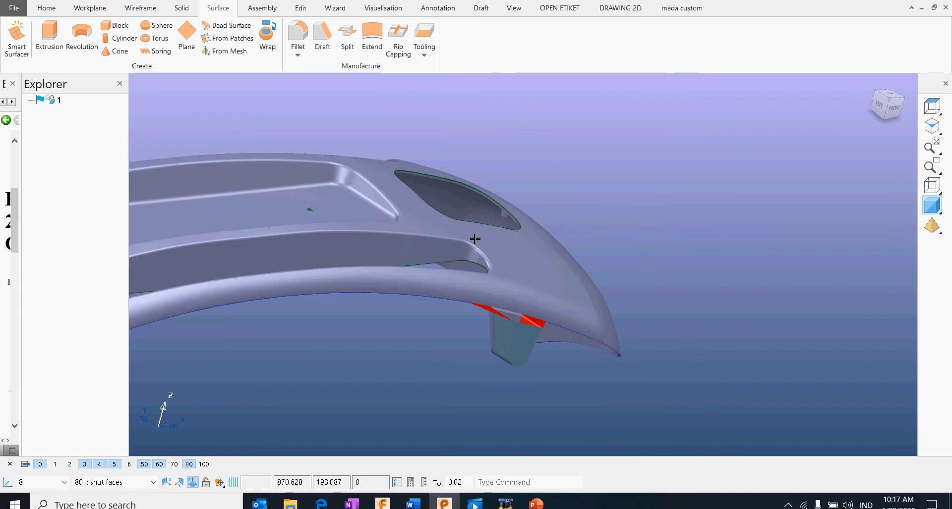
middle_click_drag(474, 239, 555, 316)
scroll(533, 358, "down", 3)
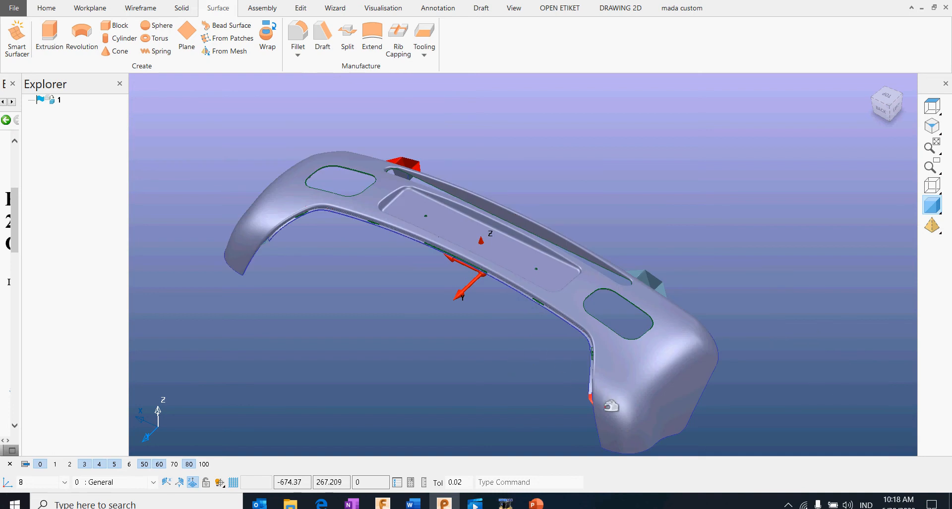
Examine the small shut faces along the bumper's rear edge at both end corners.
scroll(615, 411, "up", 5)
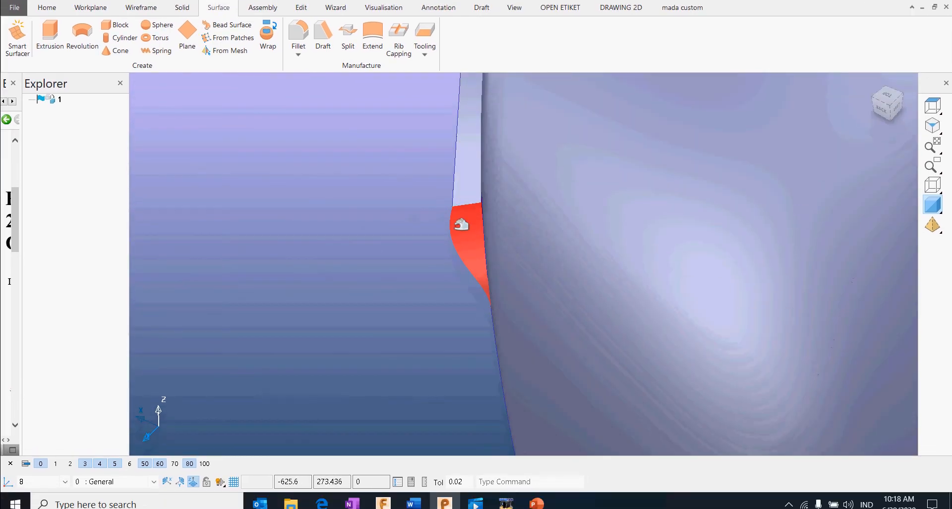
left_click(471, 223)
middle_click_drag(424, 276, 561, 250)
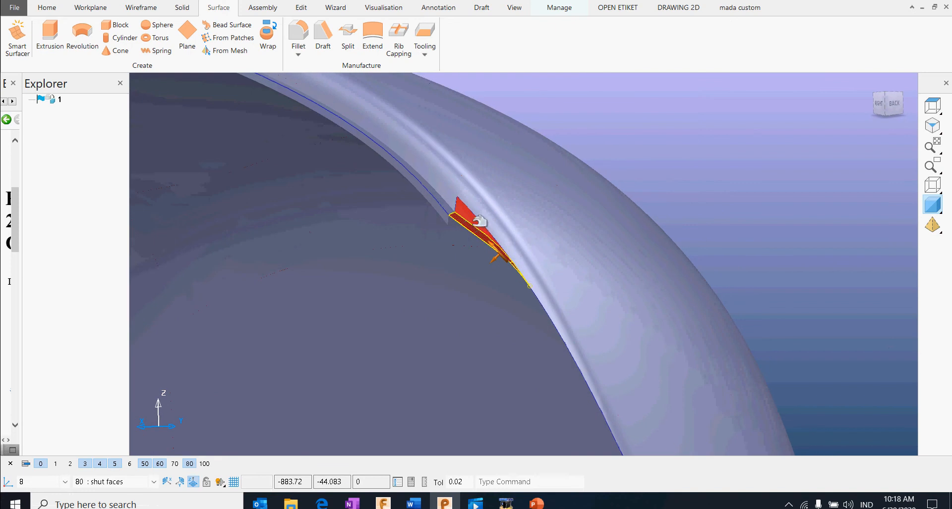
left_click(460, 221)
scroll(459, 221, "up", 3)
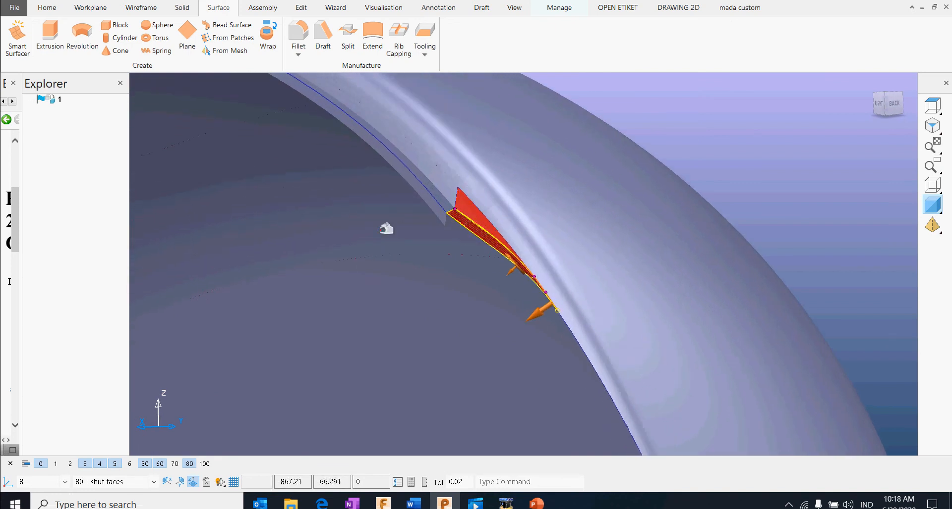
scroll(369, 260, "down", 5)
middle_click_drag(445, 276, 352, 252)
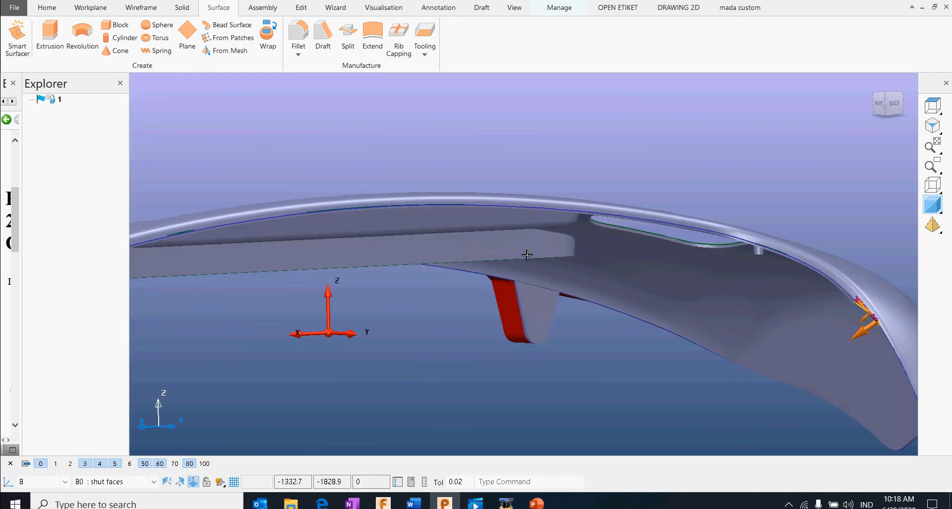
middle_click_drag(527, 255, 553, 251)
left_click_drag(217, 304, 293, 365)
scroll(508, 289, "down", 5)
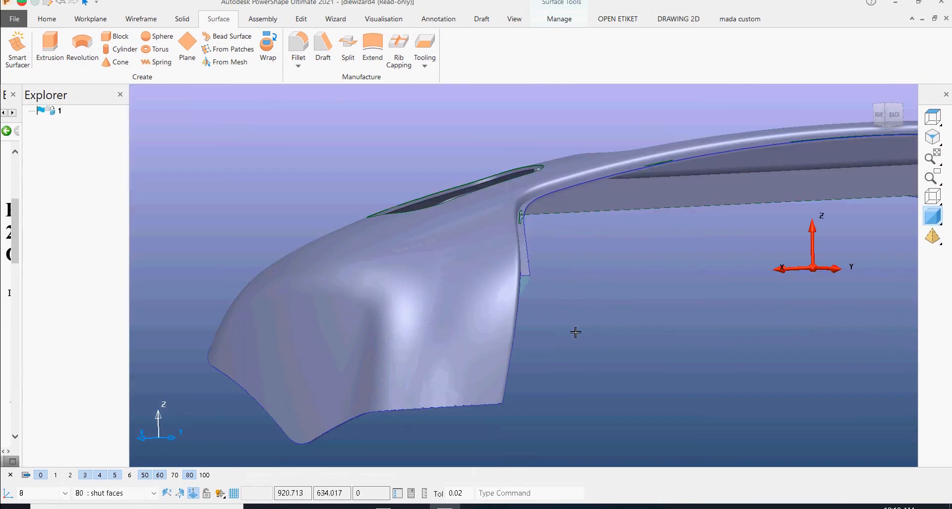
middle_click_drag(575, 333, 503, 336)
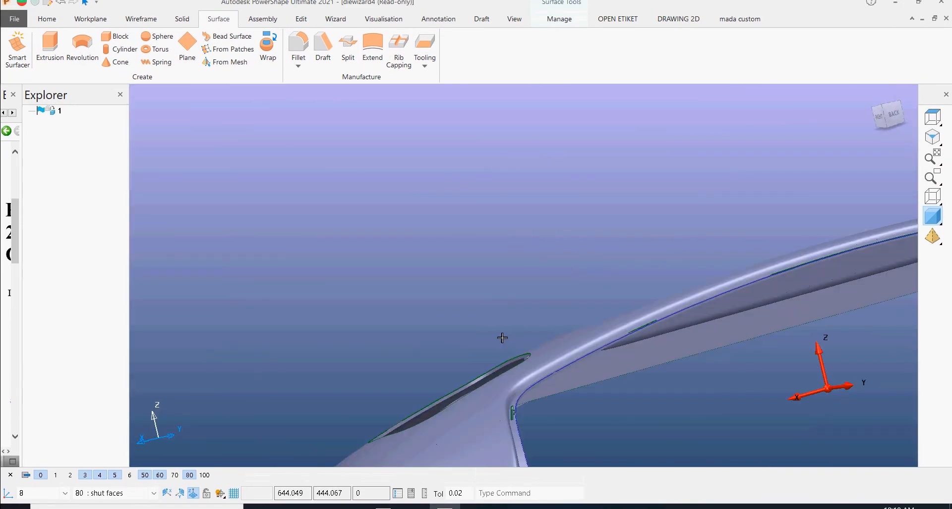
left_click(883, 109)
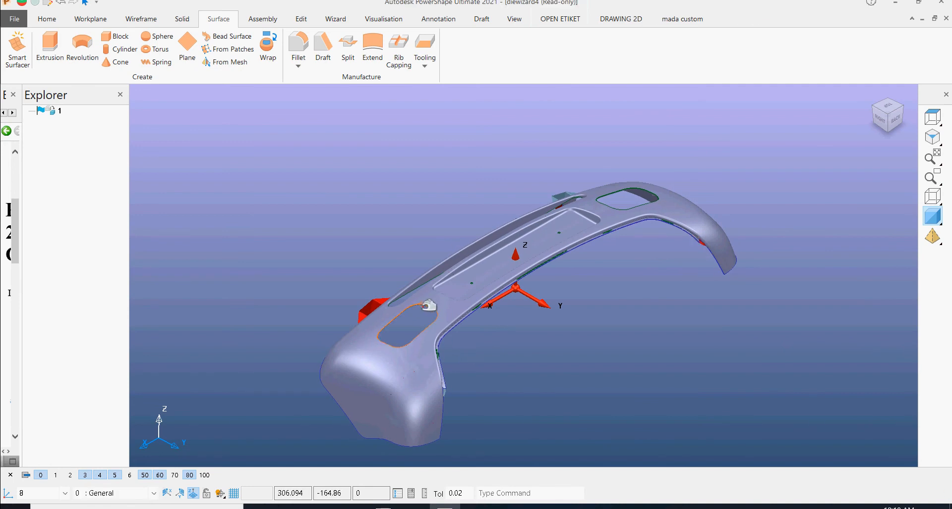
Preview Smart Surfacer surfaces over one rounded side opening with the Plane of best fit and Fill-In methods, and cancel the preview.
left_click(429, 306)
left_click(18, 47)
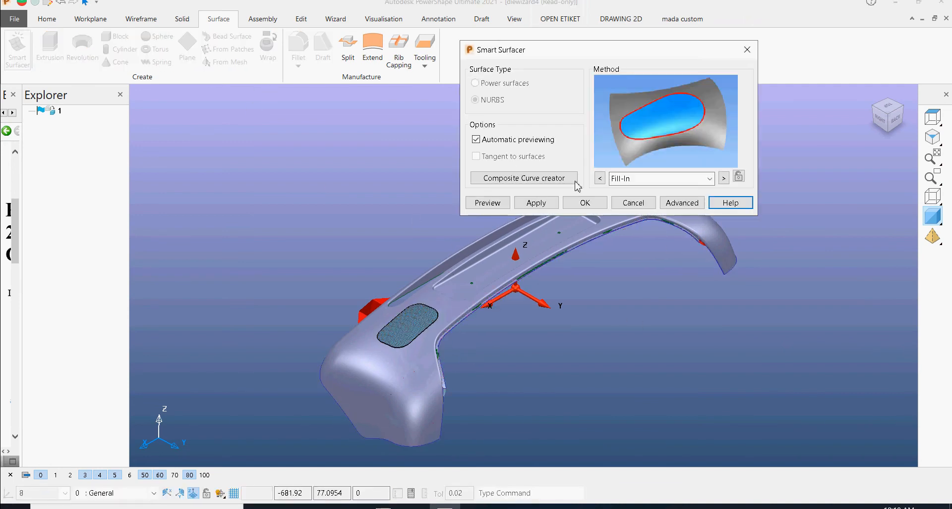
left_click(724, 179)
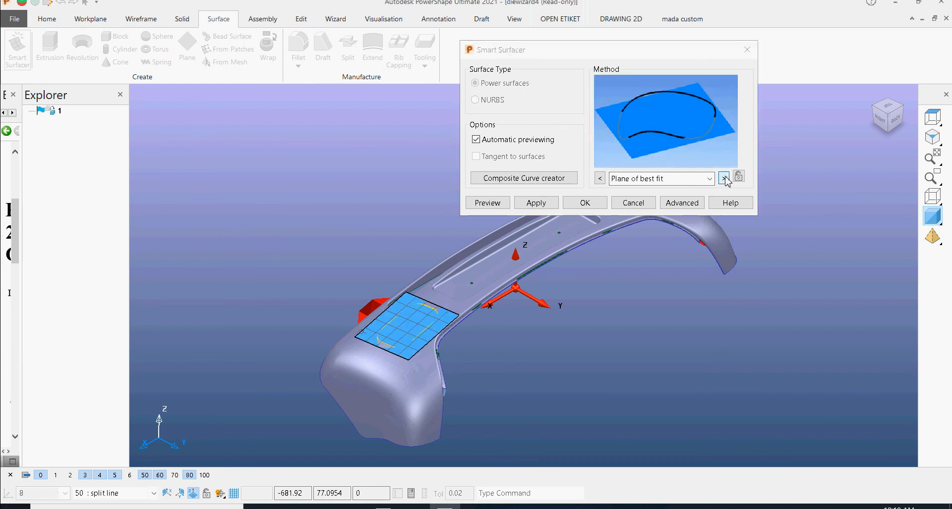
left_click(724, 178)
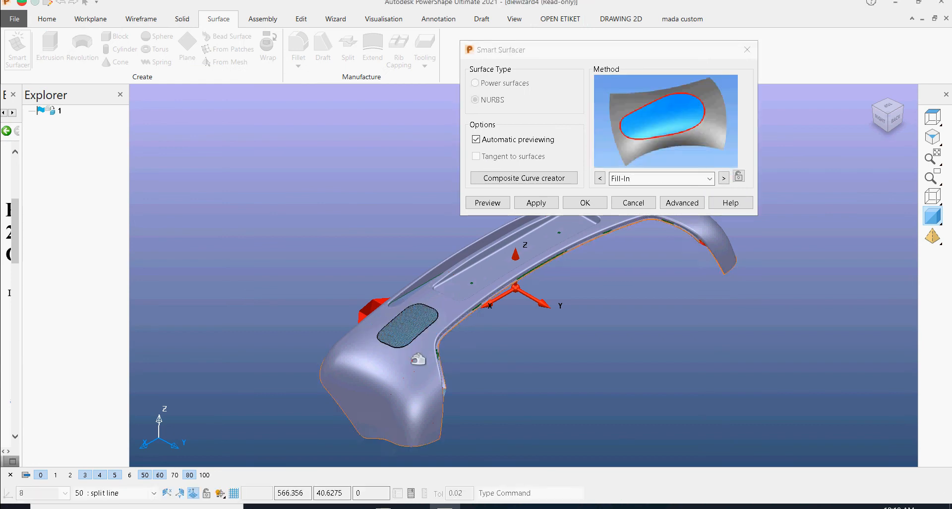
scroll(411, 354, "up", 3)
scroll(516, 298, "up", 3)
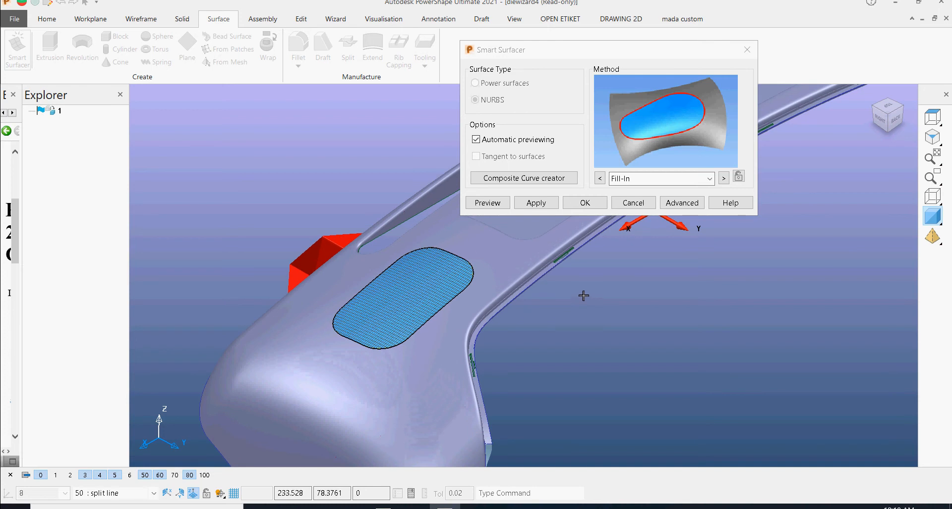
middle_click_drag(641, 287, 458, 380, "shift")
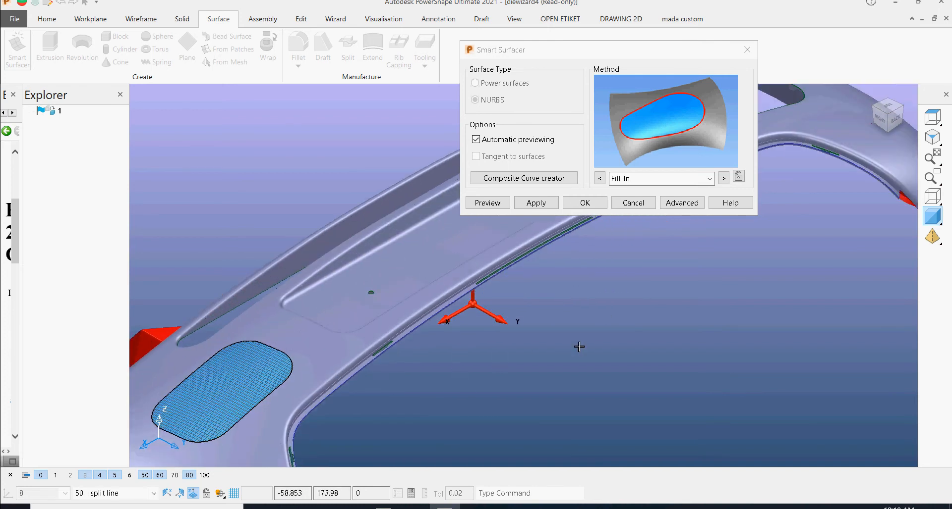
scroll(590, 347, "down", 4)
middle_click_drag(601, 346, 545, 413)
middle_click_drag(545, 318, 495, 381, "shift")
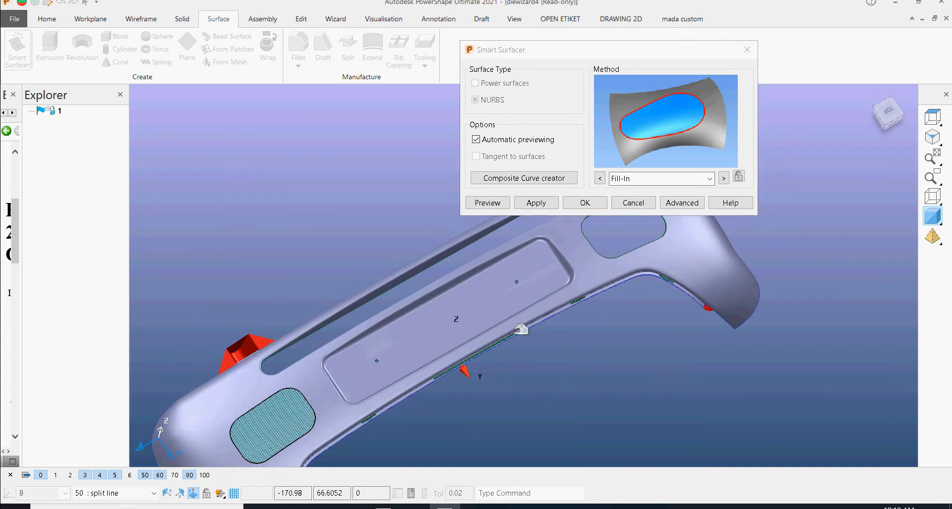
scroll(521, 329, "up", 2)
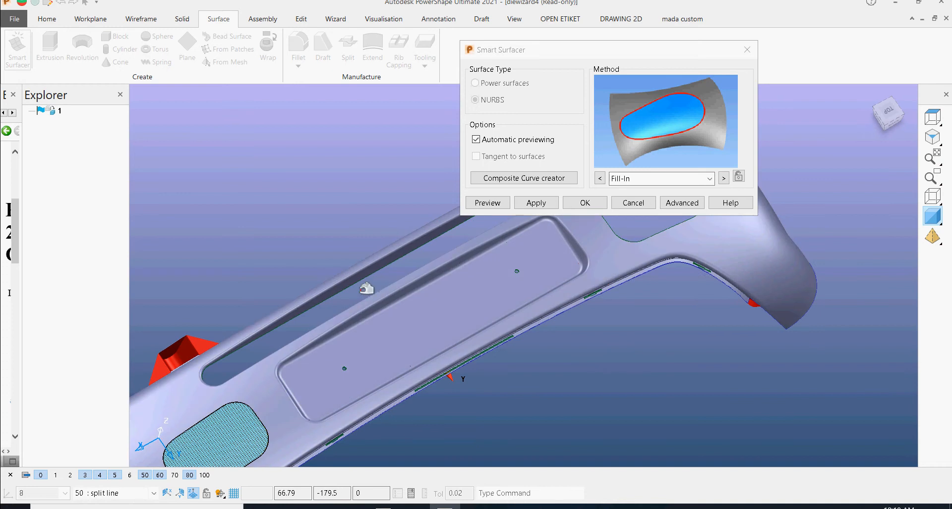
left_click(633, 203)
Select the outer split line curve and examine its path around the clip below the long slot.
scroll(575, 347, "down", 3)
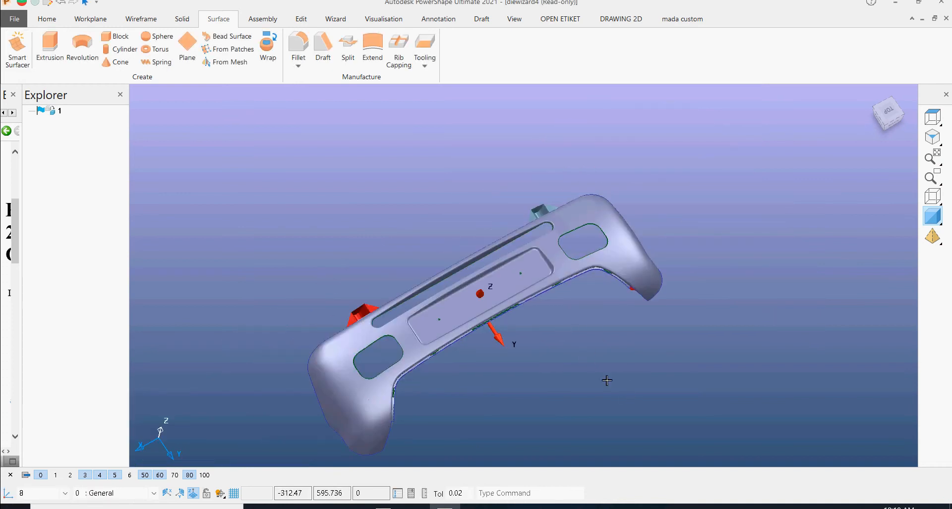
middle_click_drag(607, 381, 618, 400)
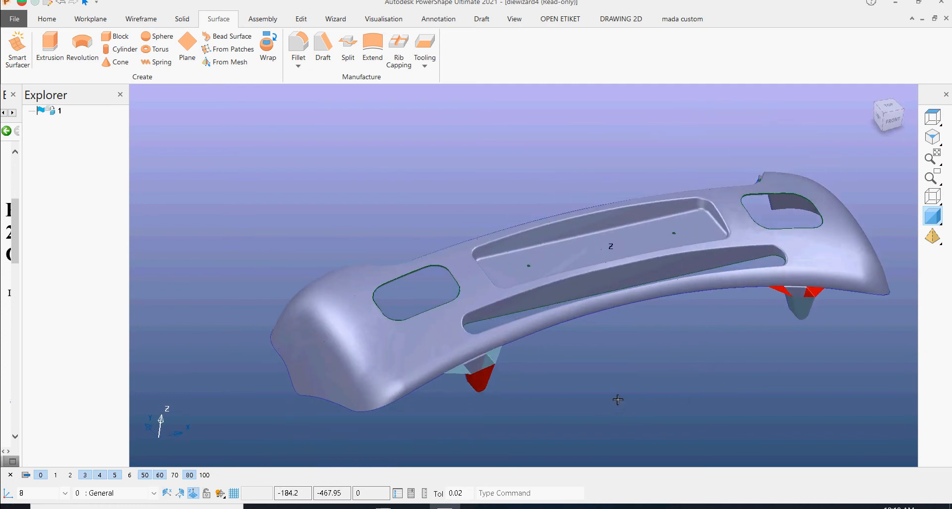
left_click(433, 389)
scroll(575, 379, "up", 2)
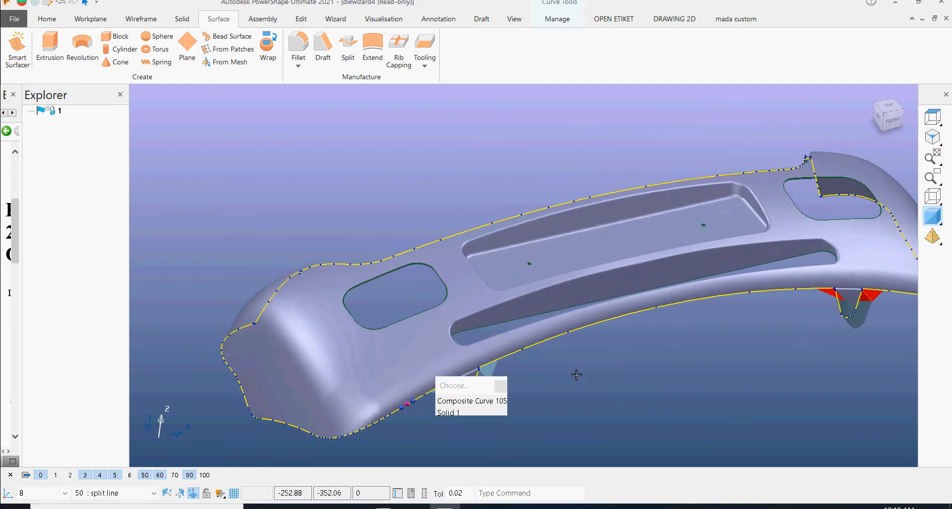
middle_click_drag(570, 340, 563, 339, "shift")
left_click(561, 339)
middle_click_drag(395, 379, 414, 367)
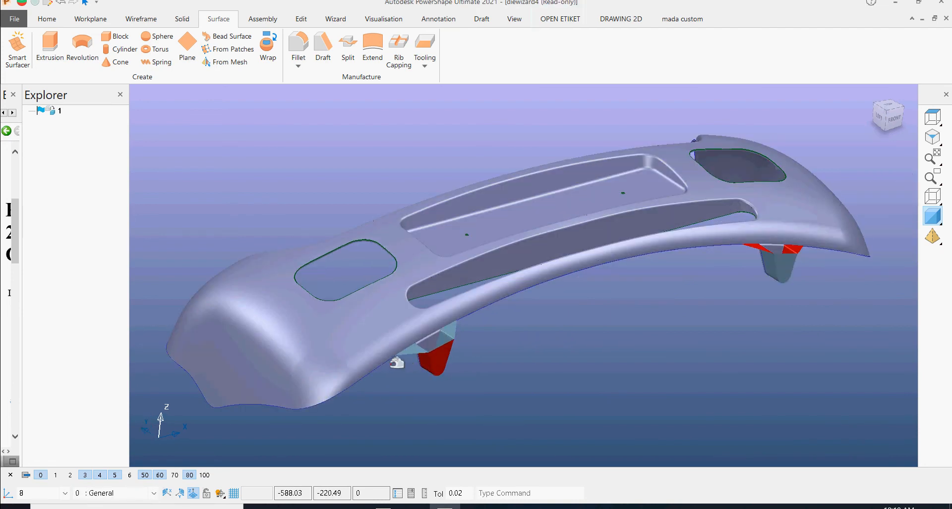
left_click(393, 358)
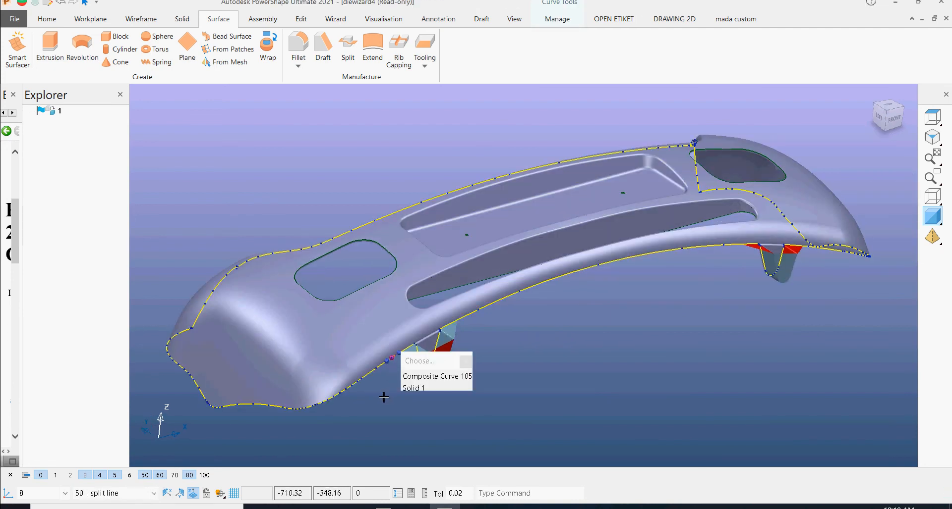
scroll(383, 397, "up", 2)
scroll(365, 319, "up", 2)
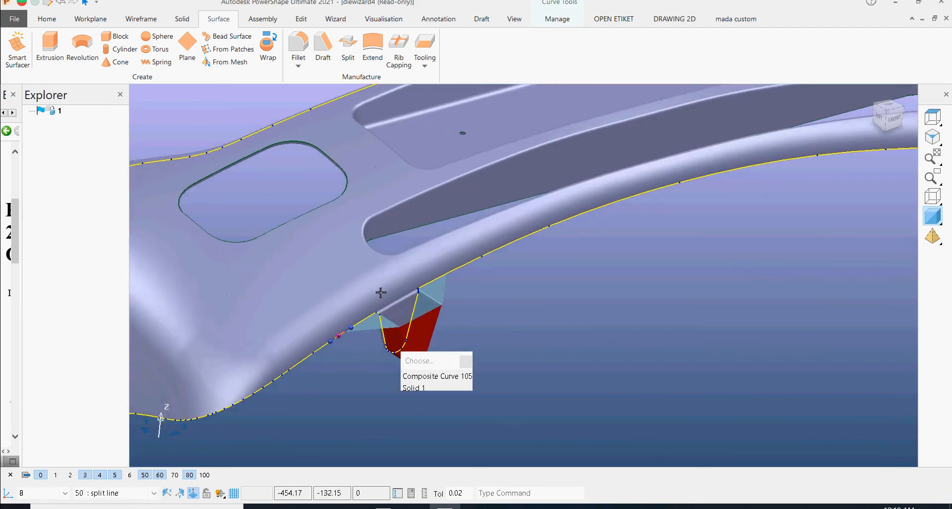
middle_click_drag(461, 287, 513, 281)
scroll(387, 329, "up", 2)
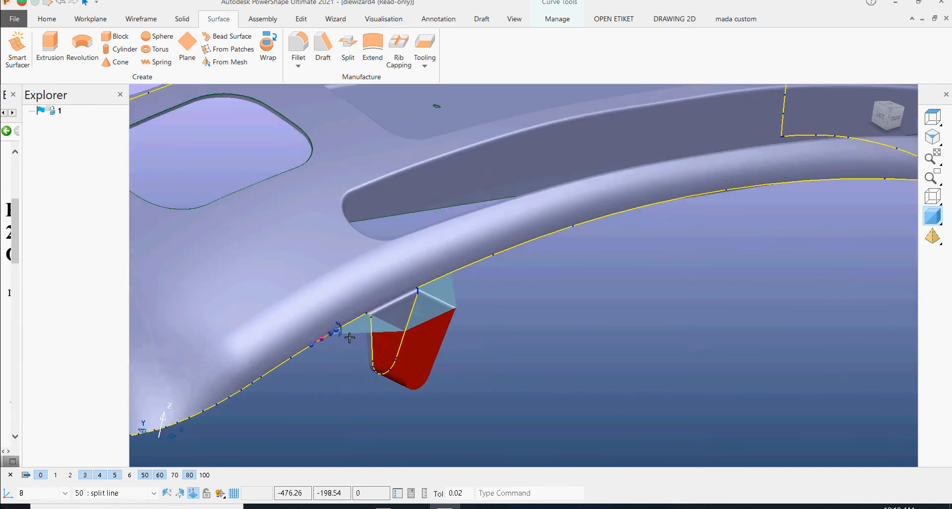
Limit-cut the outer split line at the two outer shut face corners of the clip to remove its portion around the clip.
left_click(301, 19)
left_click(374, 49)
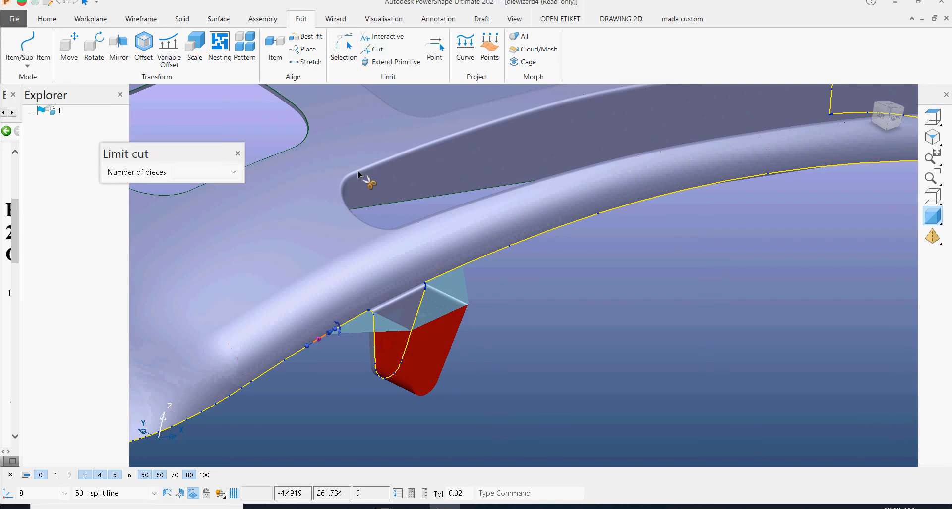
left_click(325, 336)
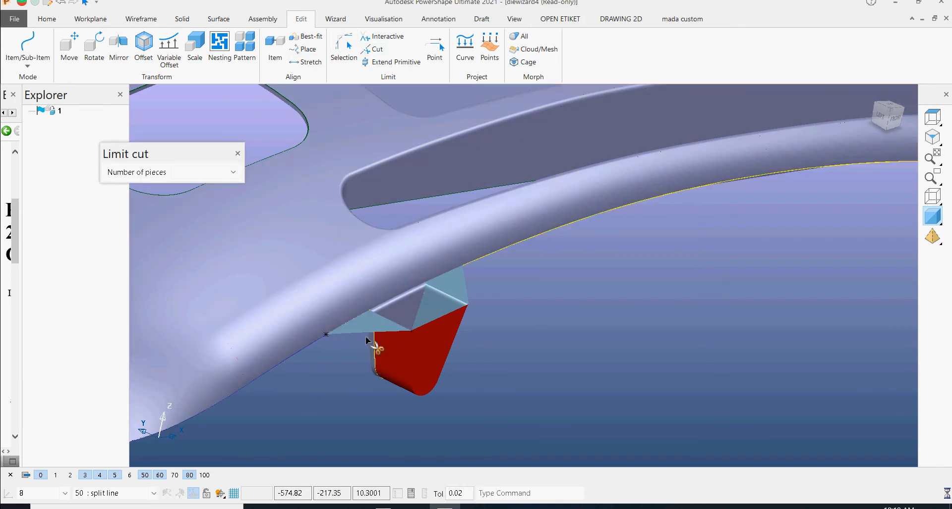
left_click(463, 267)
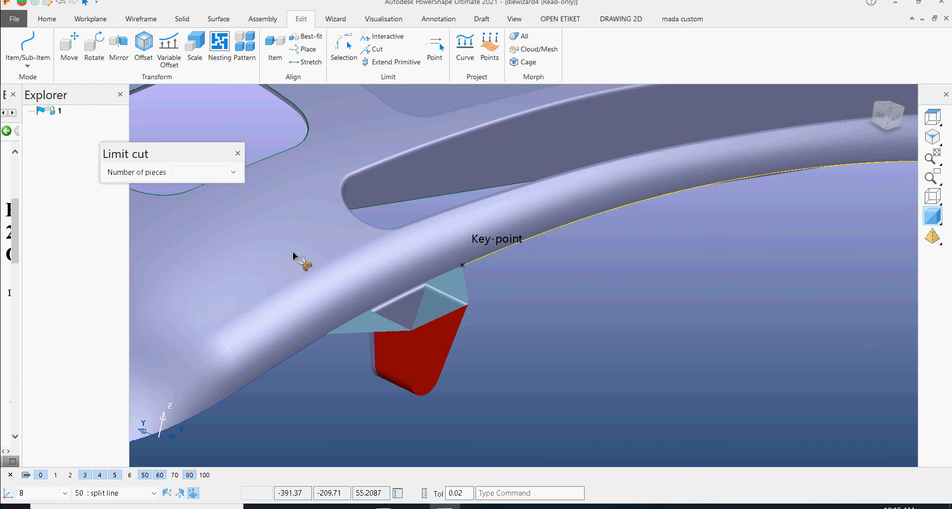
left_click(238, 154)
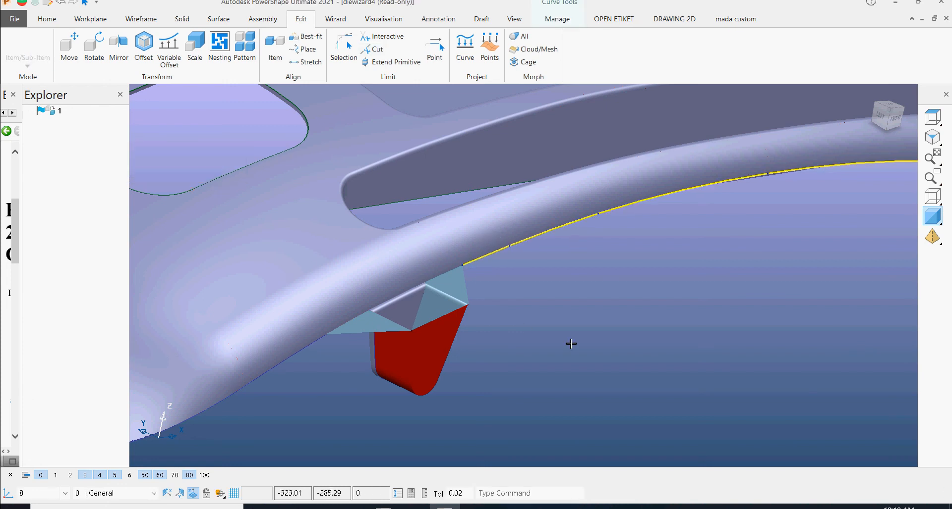
Try to trace a composite curve along the outer edges of the clip's shut faces up to the bumper's lower edge.
key("ctrl+h")
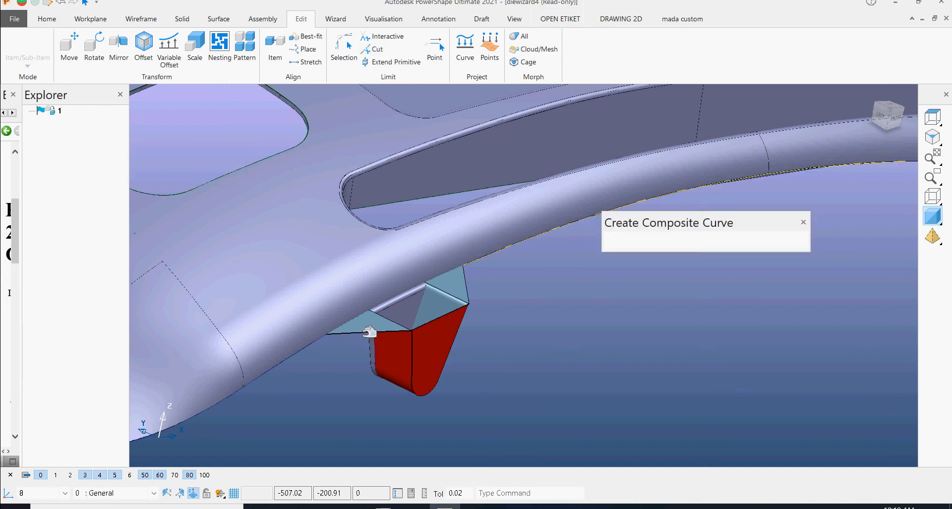
left_click(367, 334)
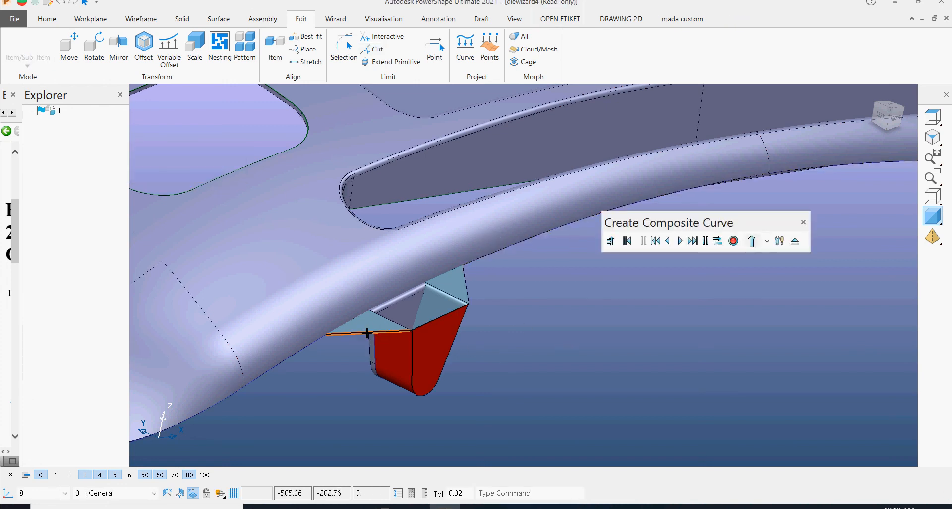
left_click(718, 241)
left_click(424, 333)
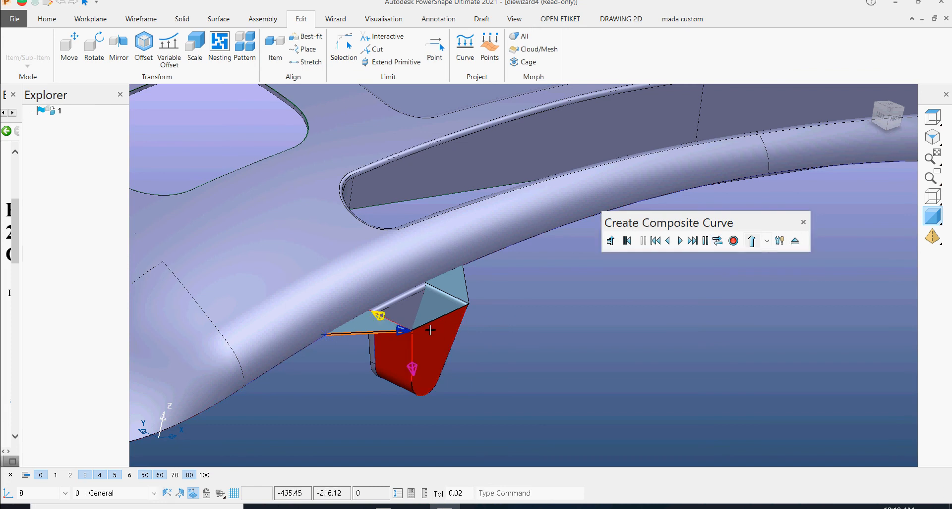
left_click(430, 326)
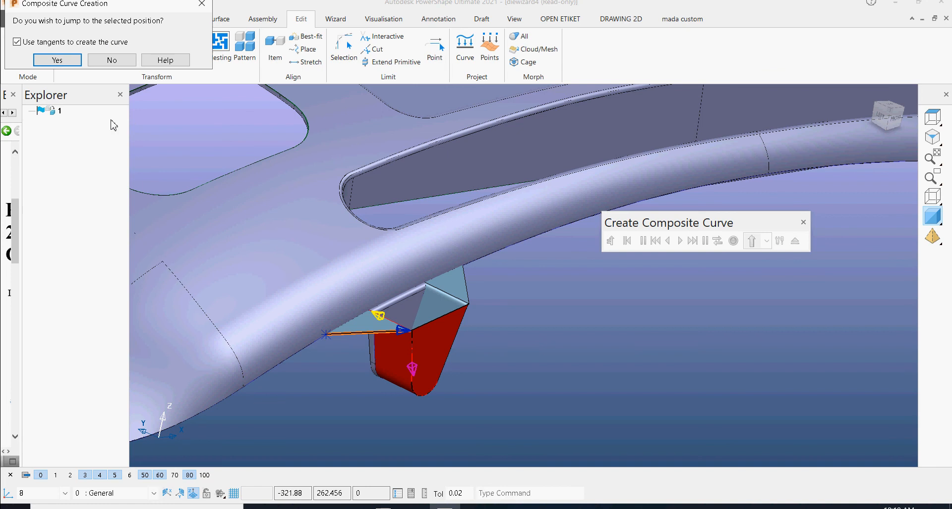
left_click(57, 60)
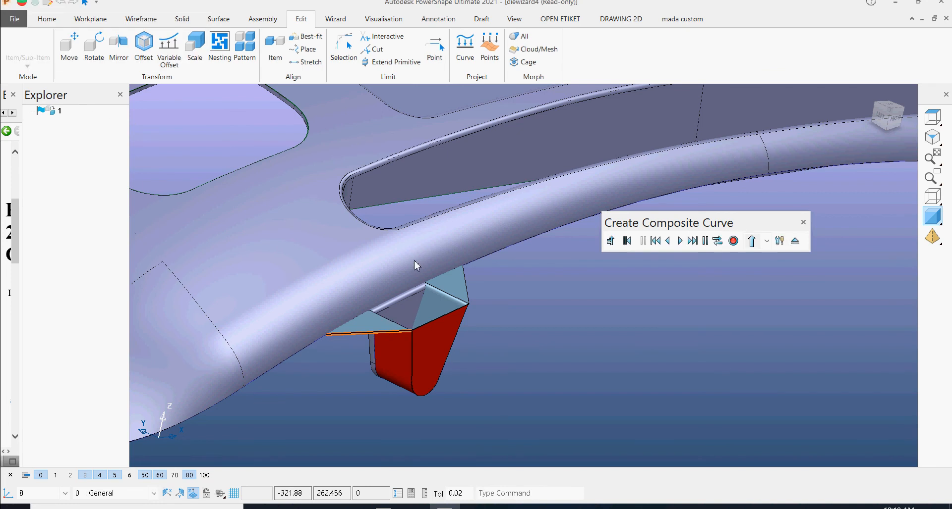
left_click(443, 315)
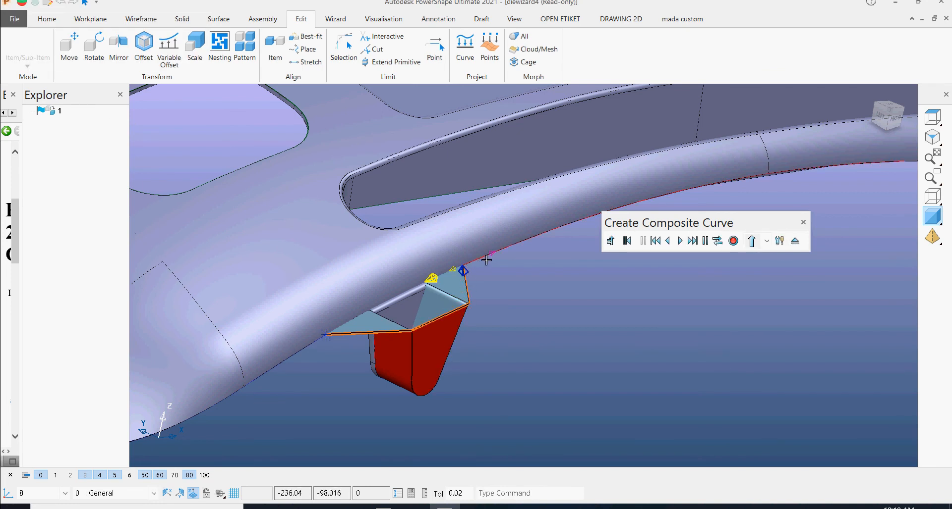
scroll(581, 231, "down", 3)
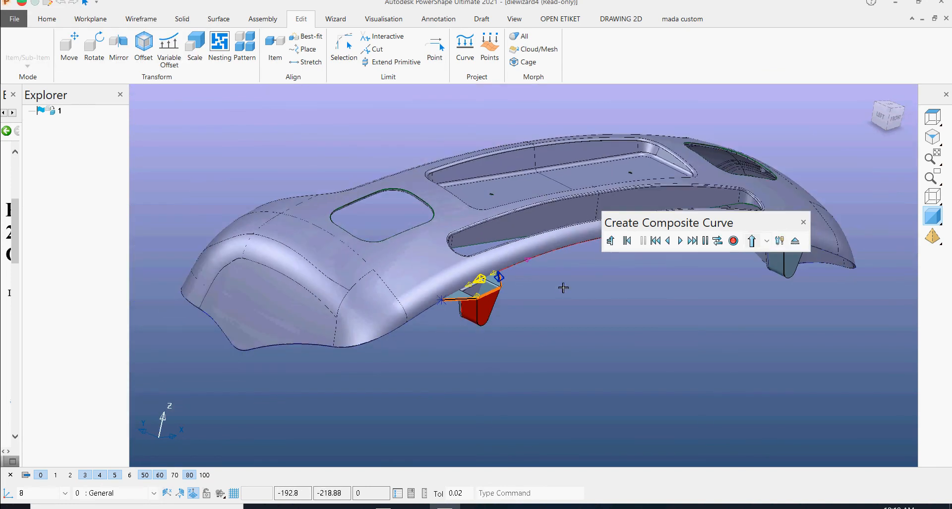
middle_click_drag(563, 288, 554, 307)
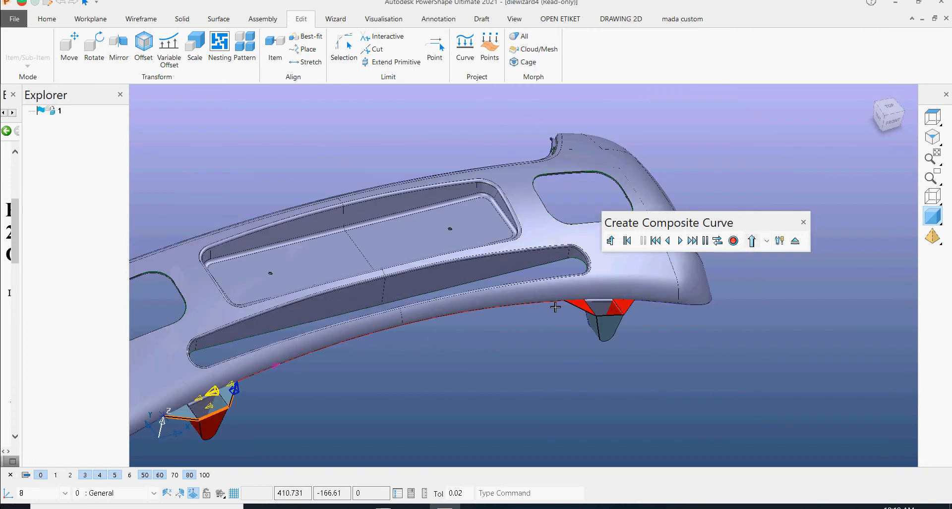
left_click(803, 222)
scroll(506, 317, "down", 3)
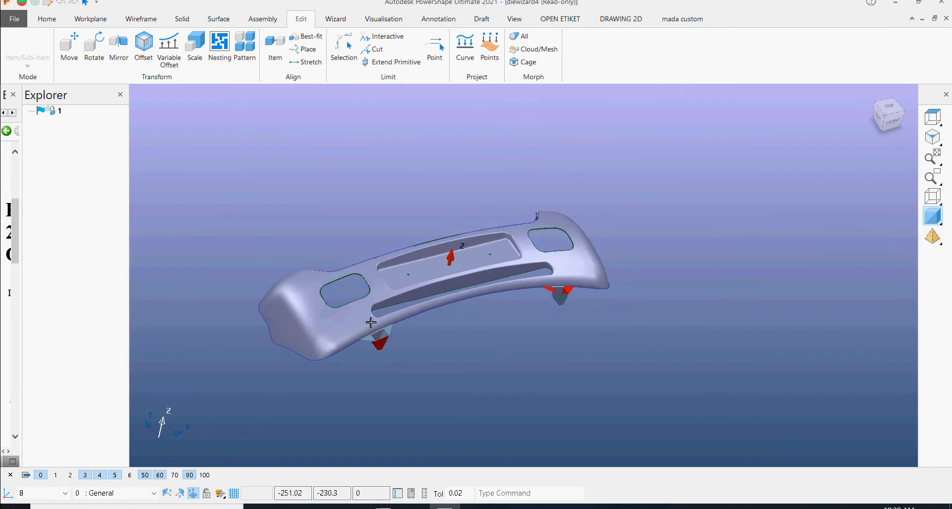
Clear the solid and the cut split line from view, and display the bumper with the updated curve on level 100.
left_click(333, 311)
key("Delete")
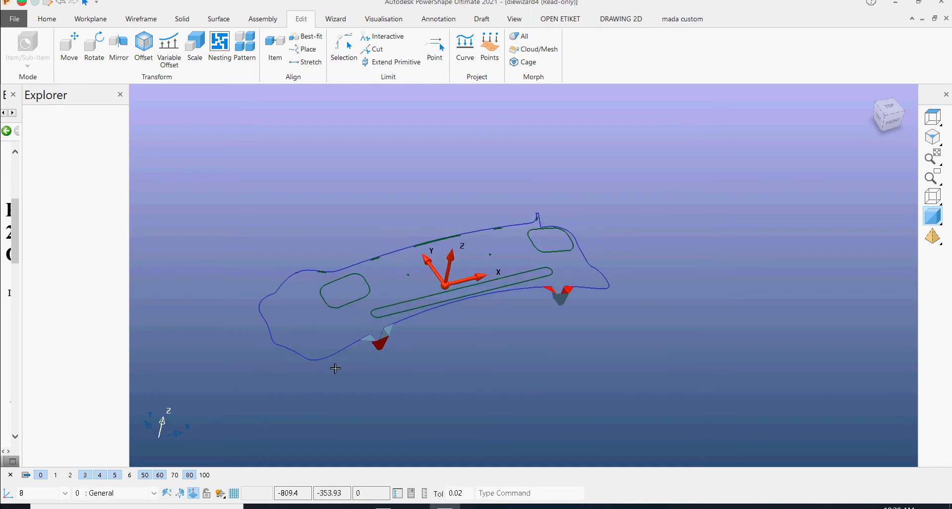
left_click(335, 354)
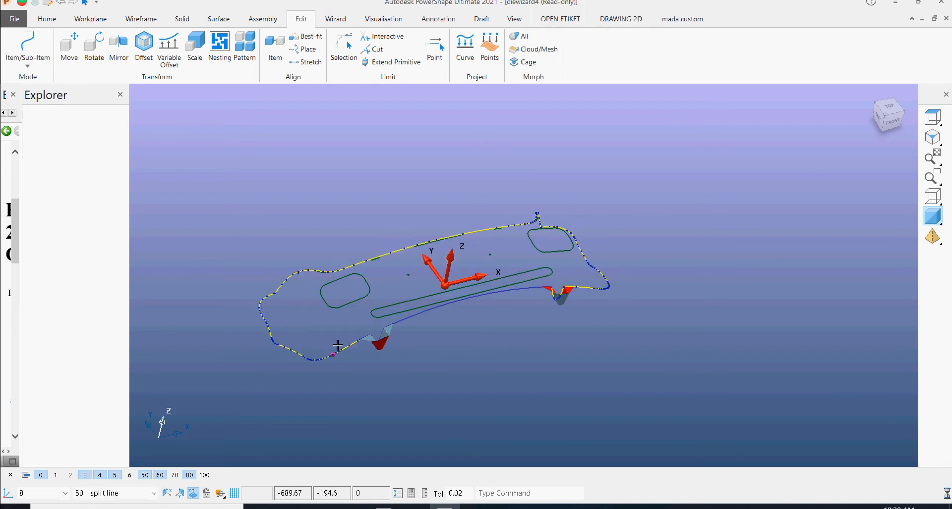
key("Delete")
scroll(368, 357, "up", 2)
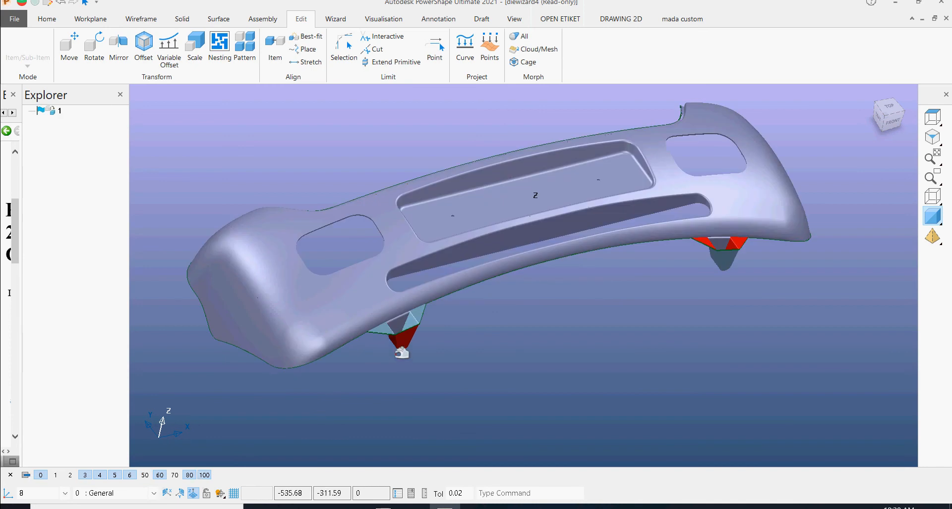
Select the updated outer curve and examine its path along the clip shut faces and the rear end corner.
left_click(378, 335)
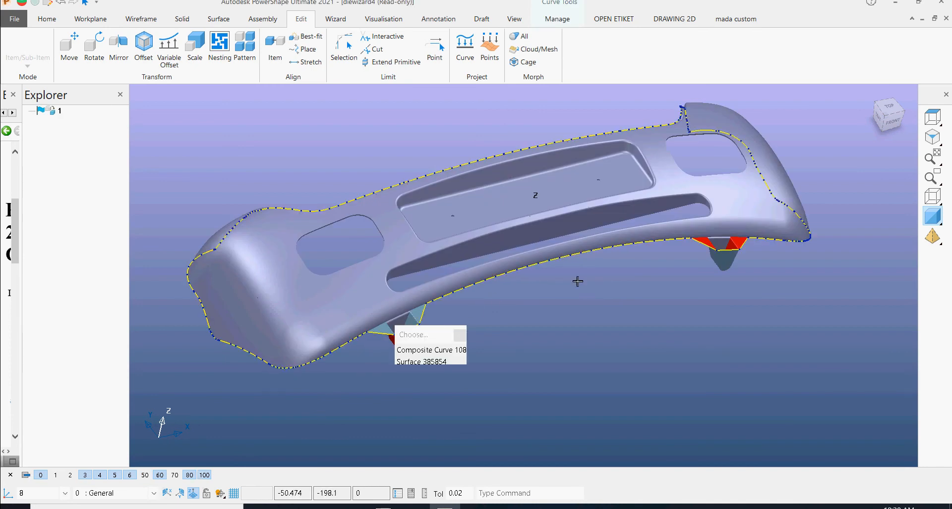
middle_click_drag(658, 272, 333, 221)
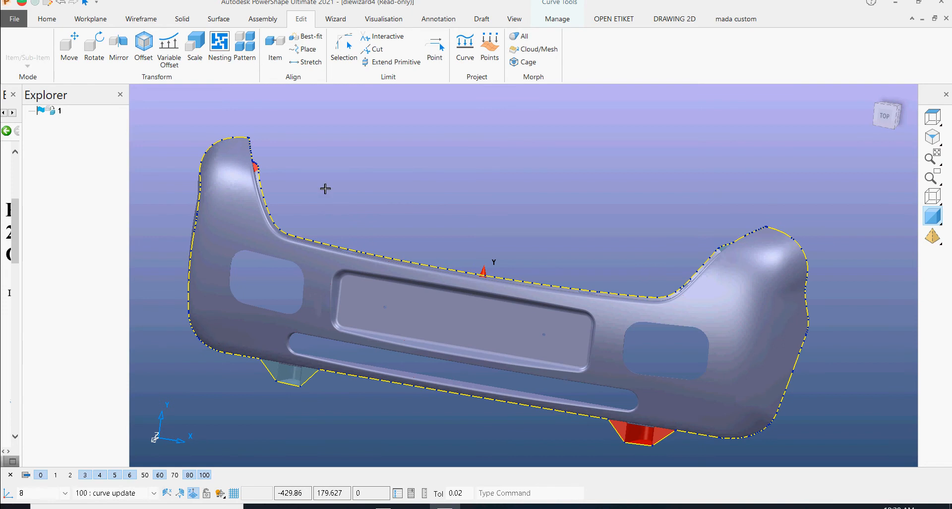
scroll(325, 189, "up", 5)
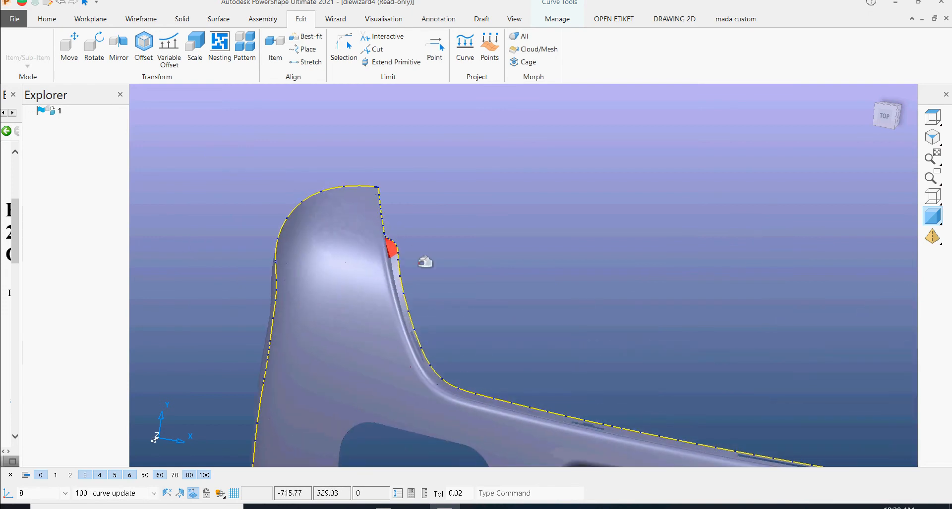
middle_click_drag(425, 262, 417, 235)
scroll(487, 301, "down", 5)
middle_click_drag(521, 320, 246, 328)
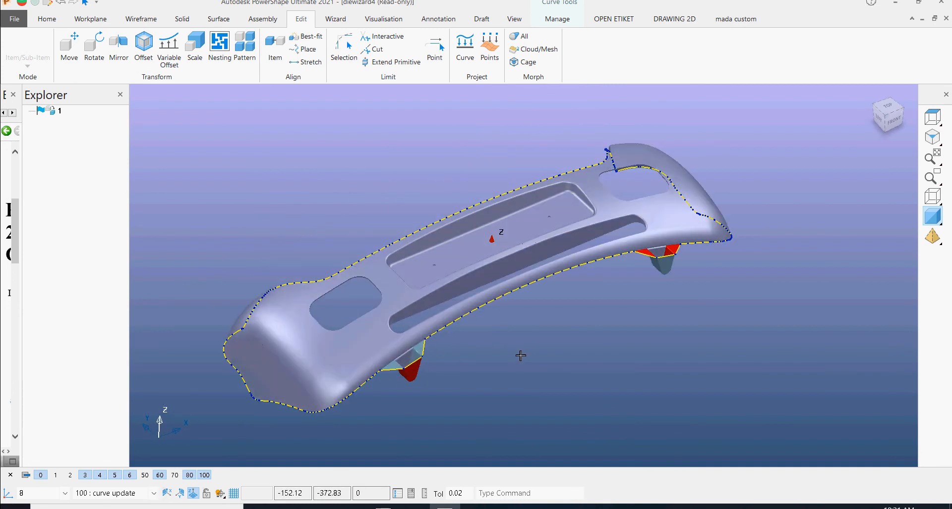
scroll(520, 356, "down", 2)
left_click(313, 211)
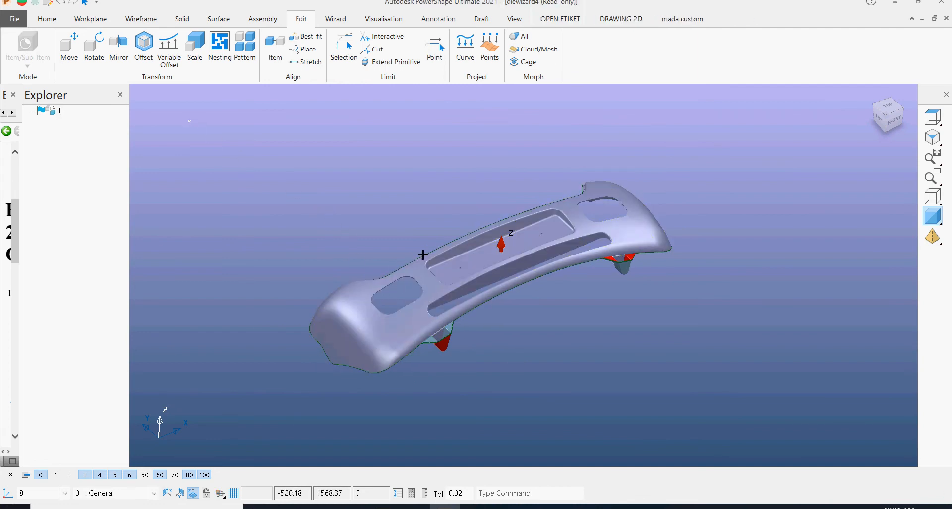
left_click_drag(188, 120, 744, 413)
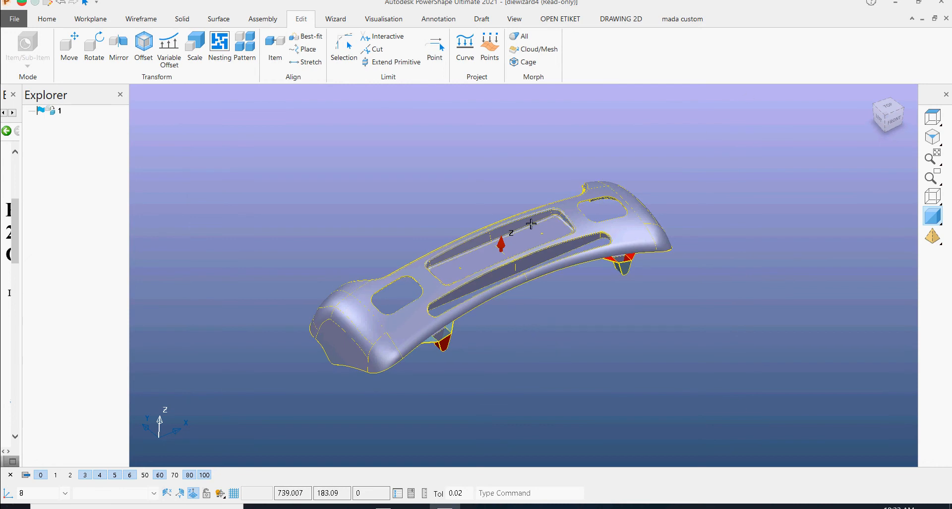
left_click(411, 147)
scroll(477, 327, "up", 2)
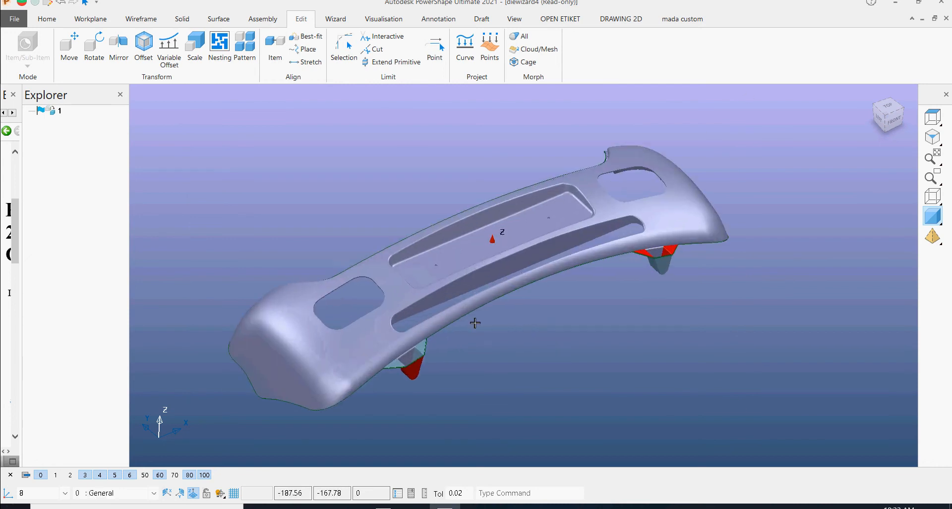
Start a split surface from the updated outer curve and set its split direction to Align to axes.
left_click(494, 338)
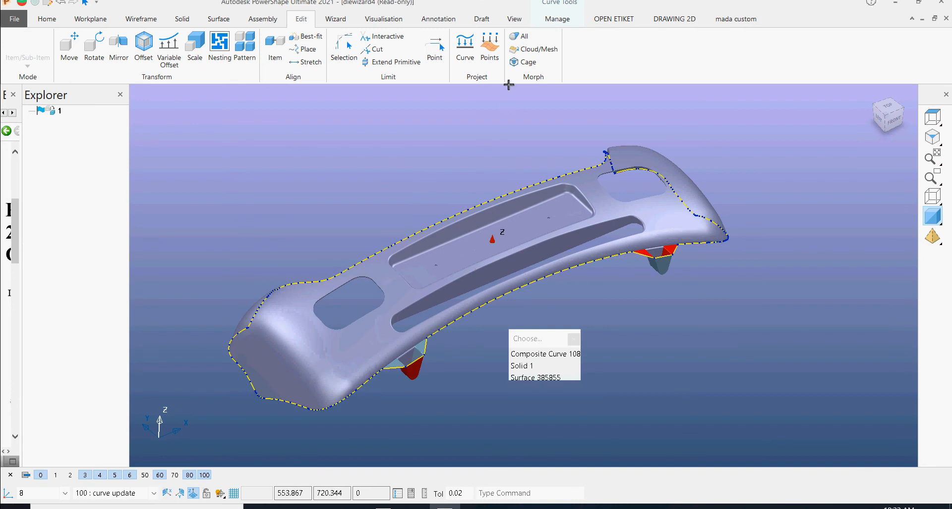
left_click(219, 19)
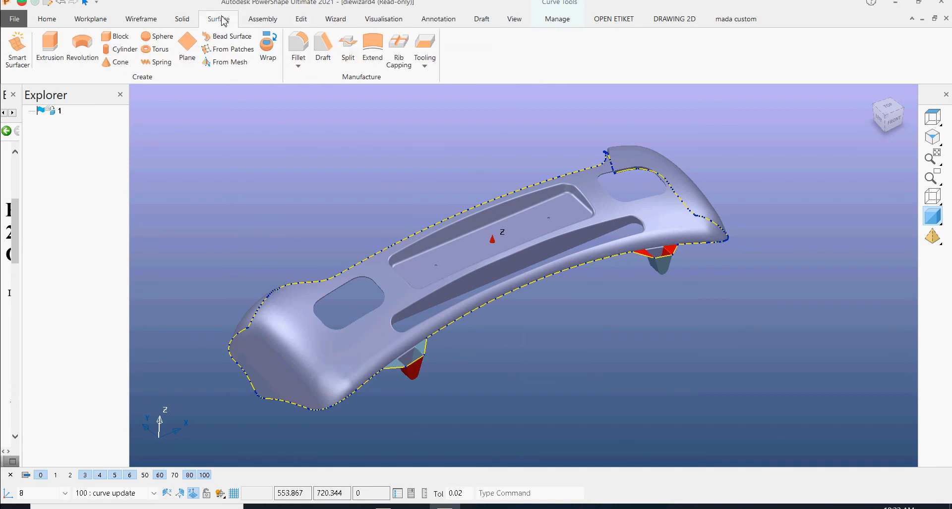
left_click(348, 49)
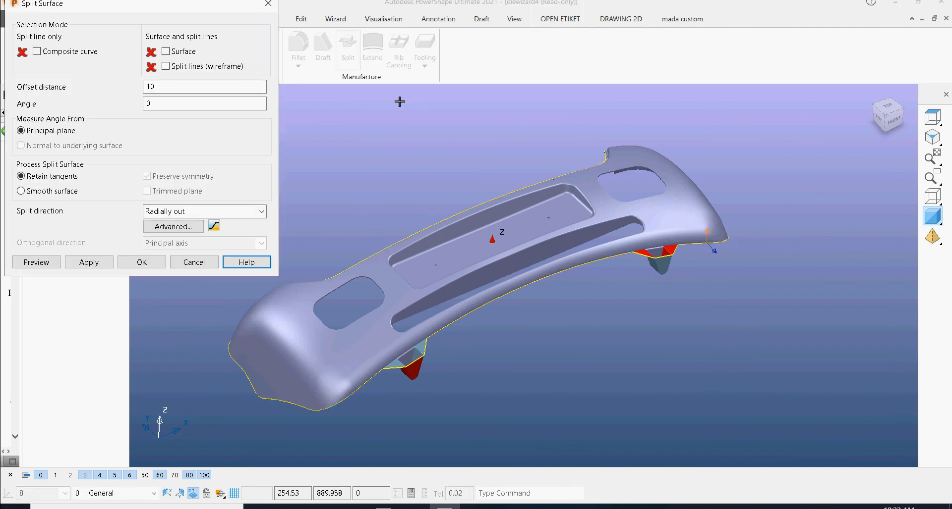
left_click_drag(184, 9, 269, 66)
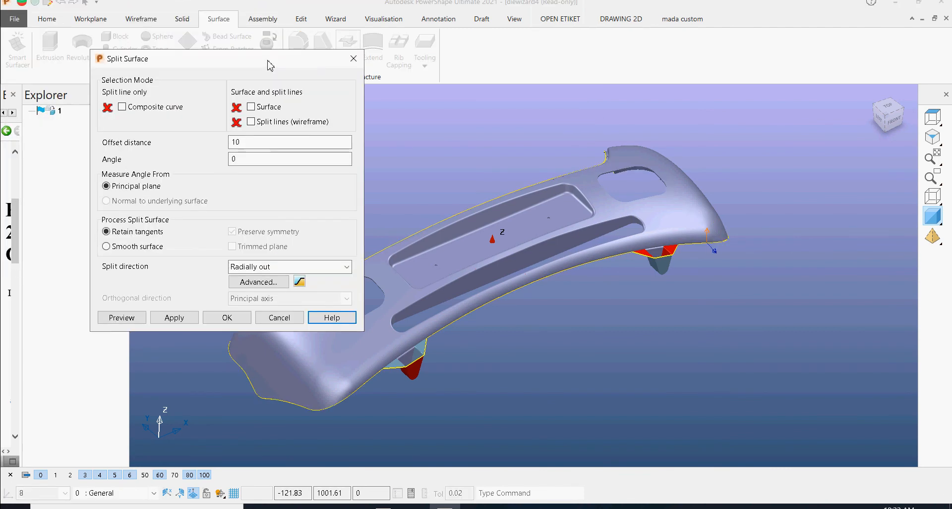
left_click(346, 268)
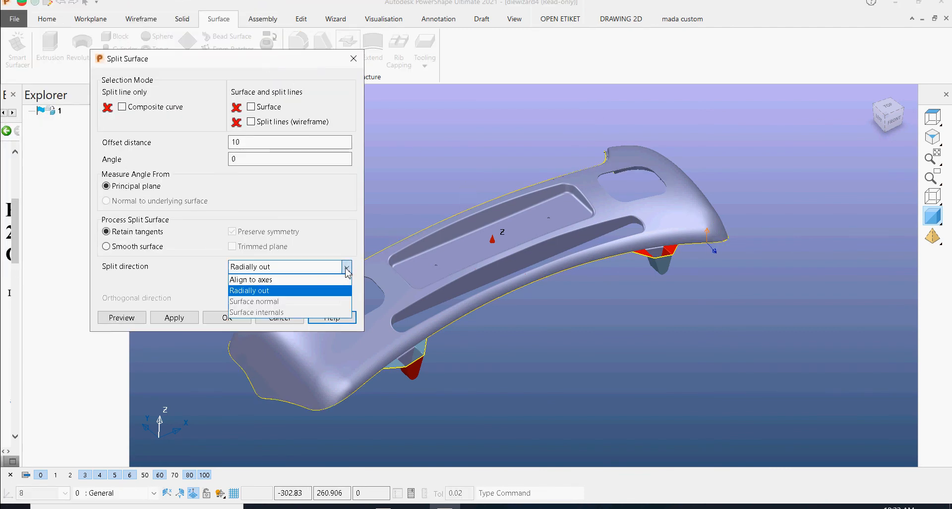
left_click(303, 281)
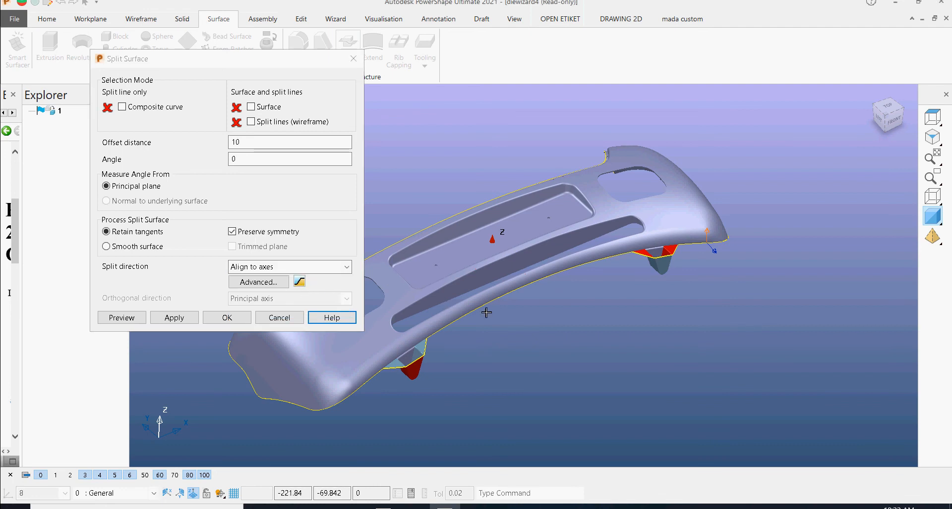
Preview the split surface around the bumper with an offset distance of 50.
middle_click_drag(457, 314, 560, 314, "shift")
left_click(252, 143)
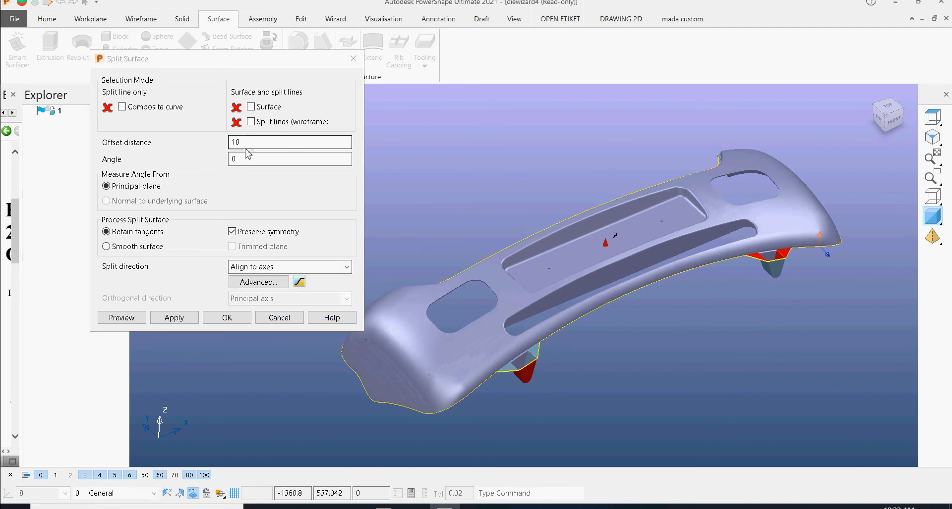
left_click_drag(258, 145, 218, 142)
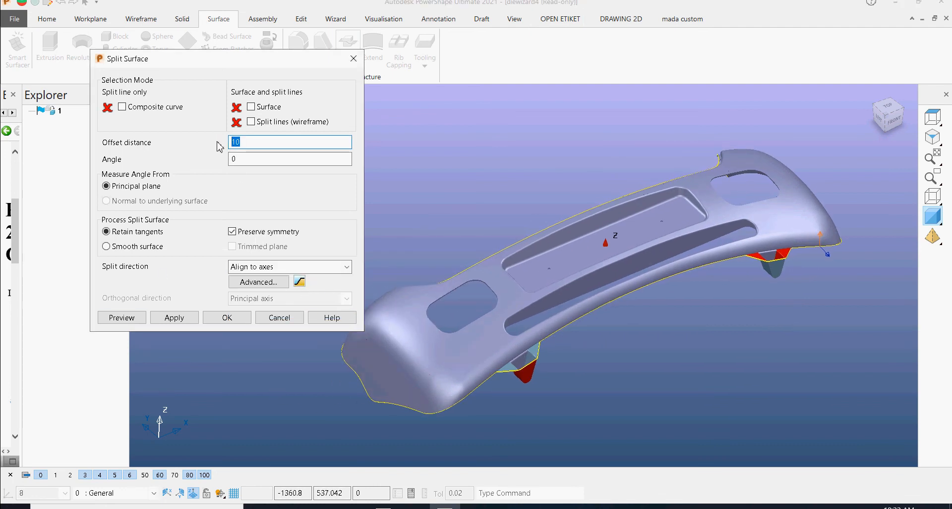
type("50")
left_click(119, 318)
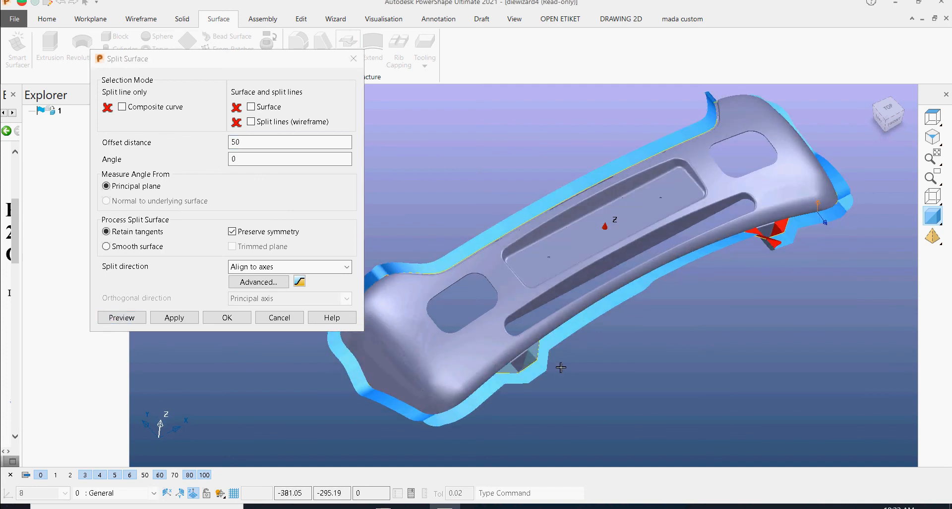
Set the split surface's offset distance to 100 and preview it around the bumper.
double_click(232, 143)
type("10")
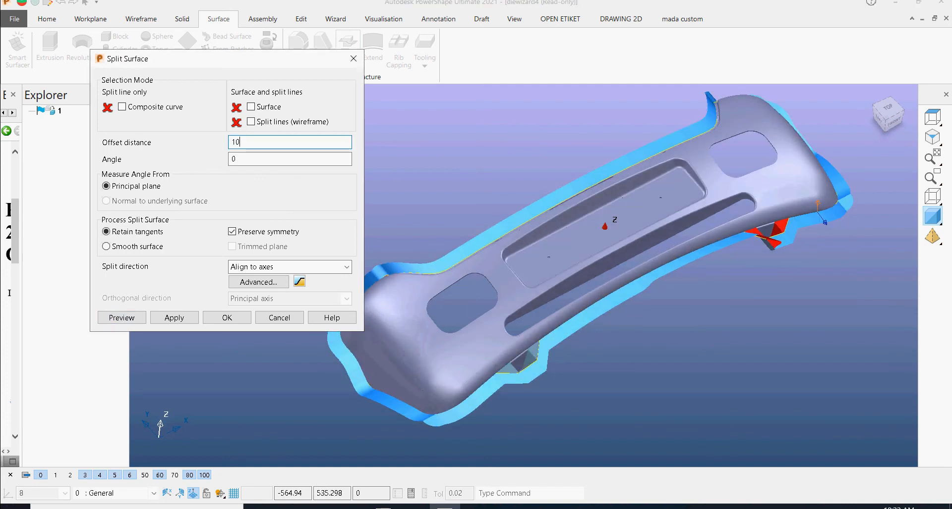
type("0")
left_click(253, 160)
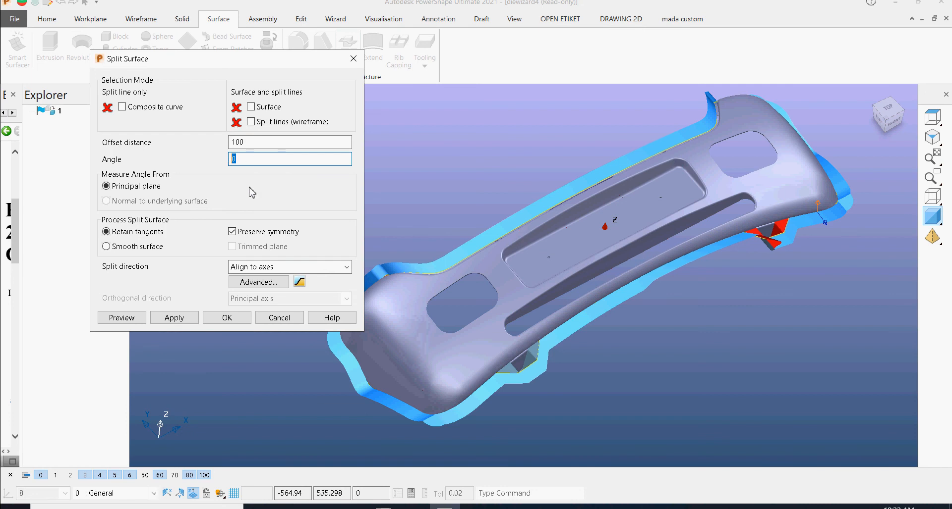
left_click(121, 317)
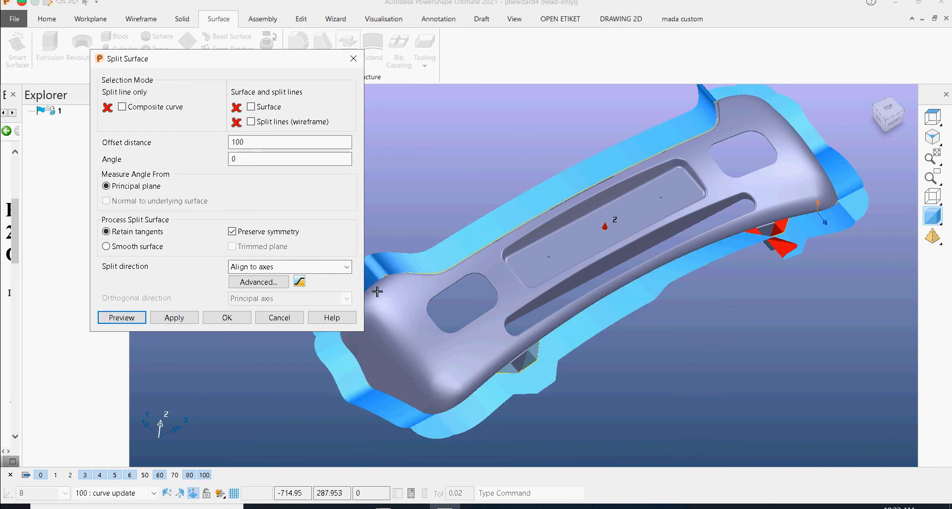
Examine the previewed split surface around the bumper, especially where it meets the clip shut faces on the lower edge.
middle_click_drag(546, 326, 565, 323, "shift")
middle_click_drag(635, 306, 563, 364, "shift")
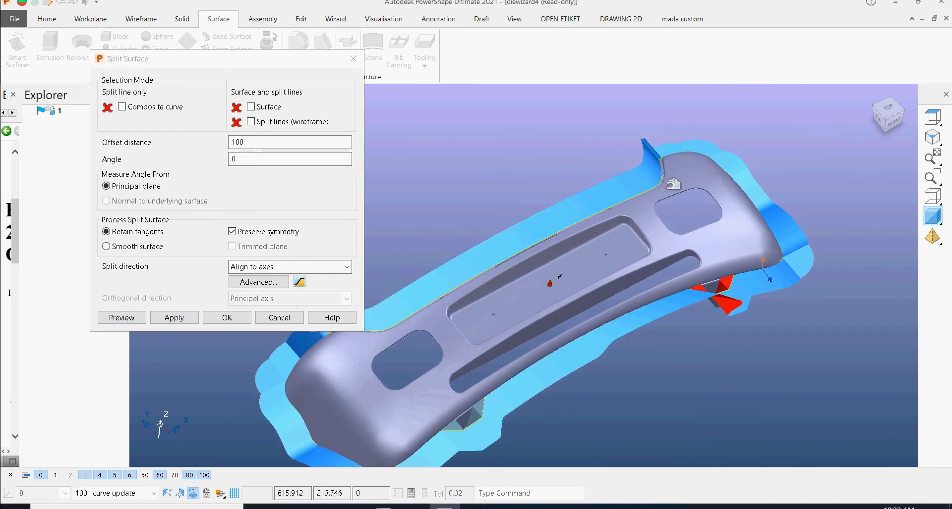
scroll(664, 155, "up", 5)
middle_click_drag(602, 280, 659, 301)
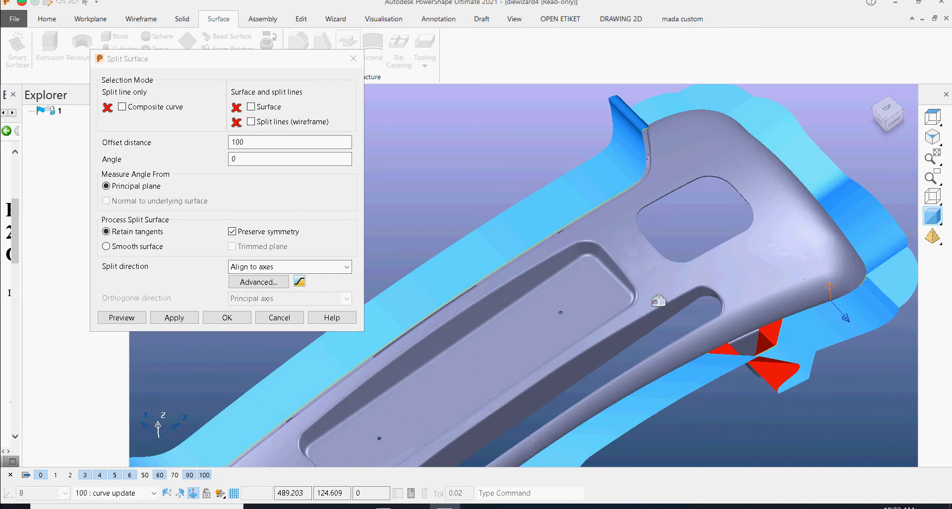
scroll(706, 371, "up", 5)
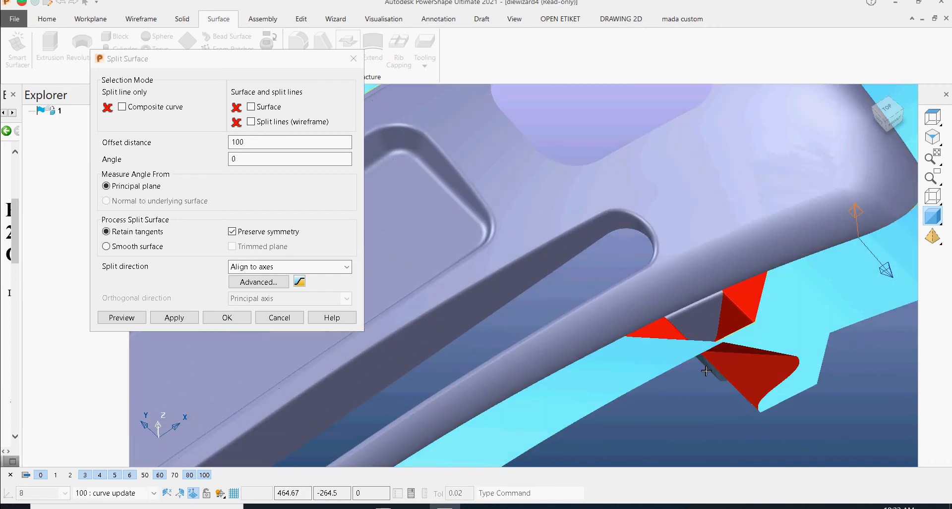
middle_click_drag(706, 371, 610, 389)
middle_click_drag(622, 351, 716, 312)
scroll(716, 312, "down", 3)
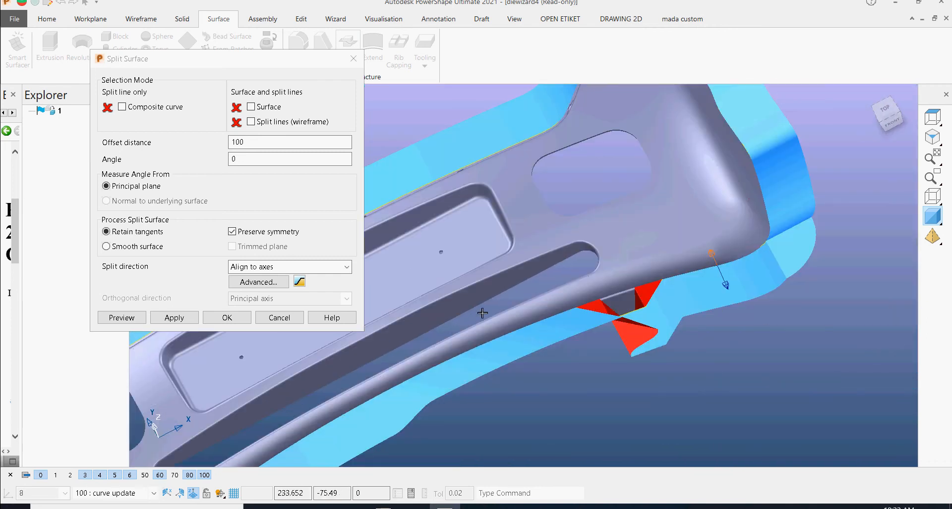
Look at the advanced Split Segments options for the split surface and leave them without changes.
left_click(280, 282)
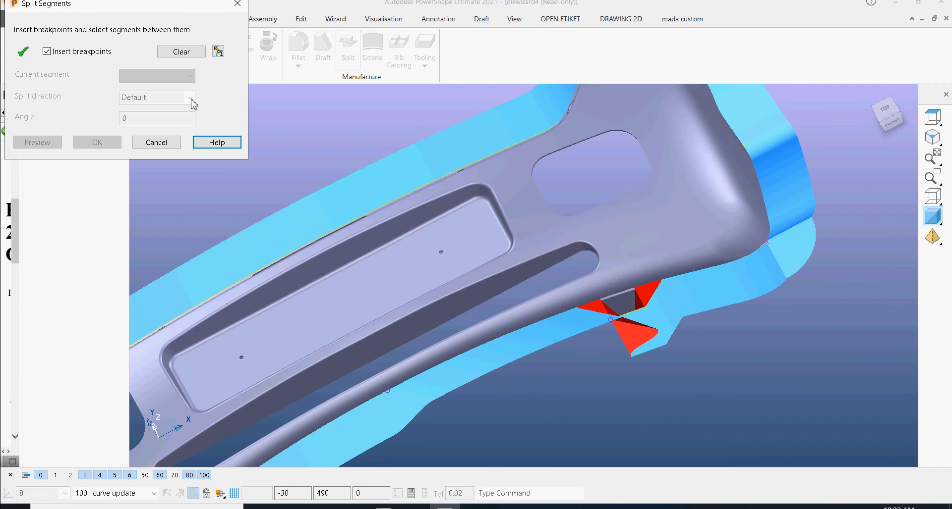
left_click_drag(161, 6, 287, 80)
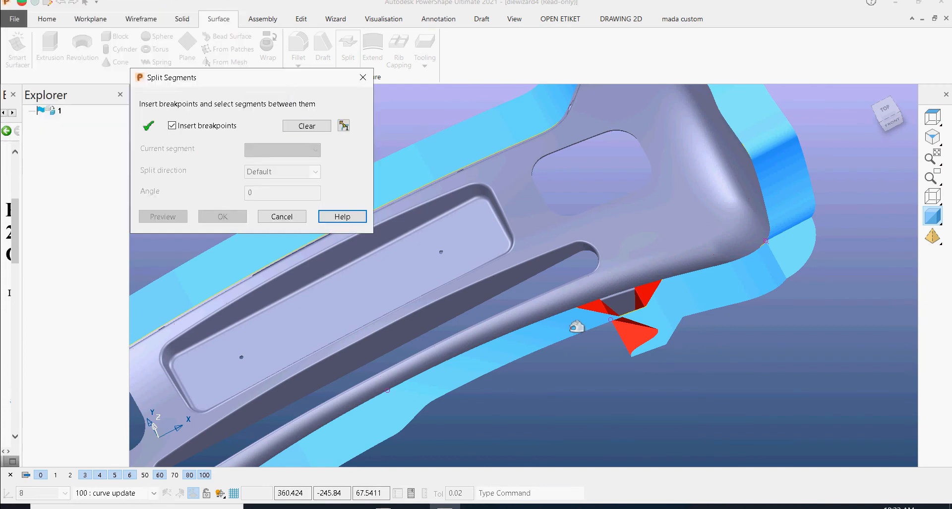
left_click(286, 218)
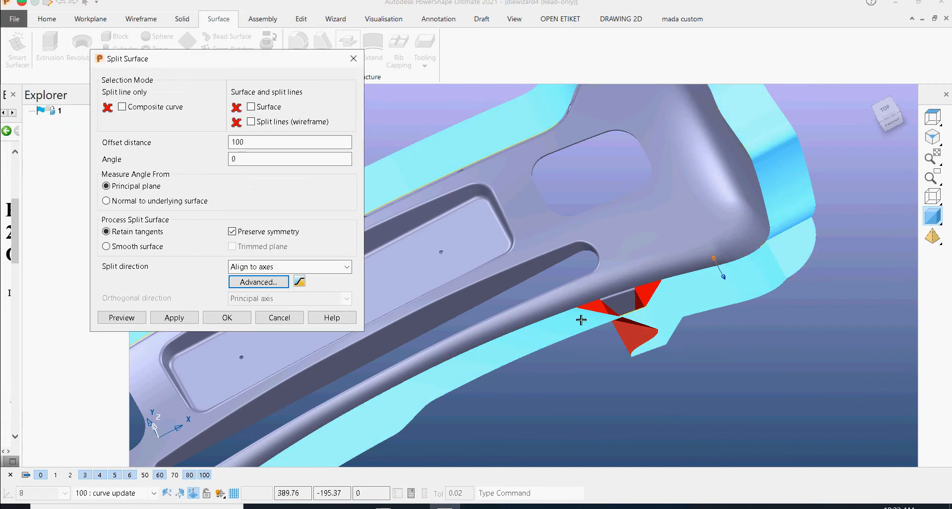
scroll(513, 313, "down", 4)
middle_click_drag(511, 289, 648, 259)
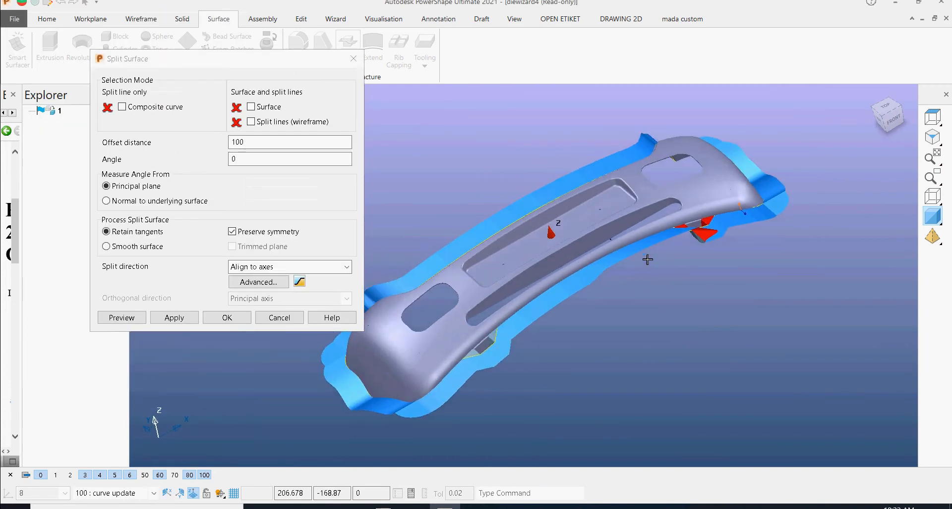
middle_click_drag(666, 290, 611, 288)
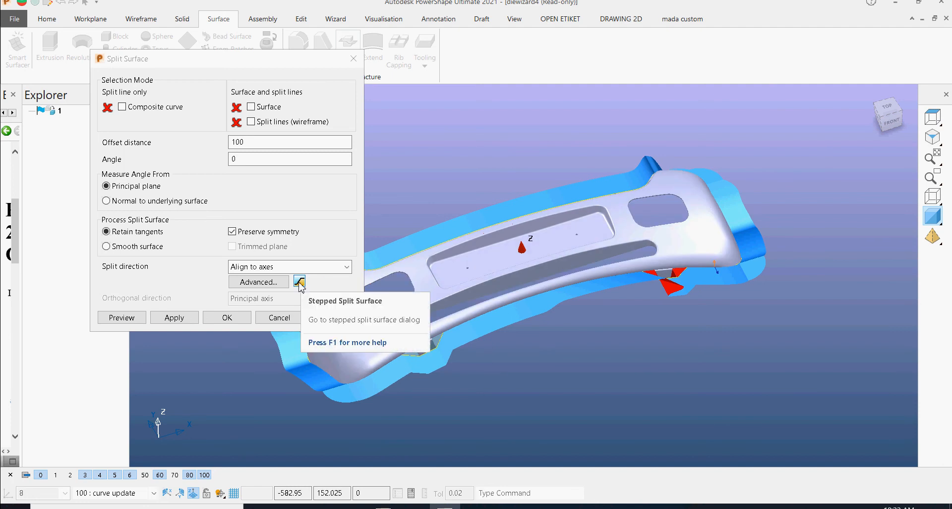
Look at the Stepped Split Surface settings and cancel out of the split surface without creating it.
left_click(299, 283)
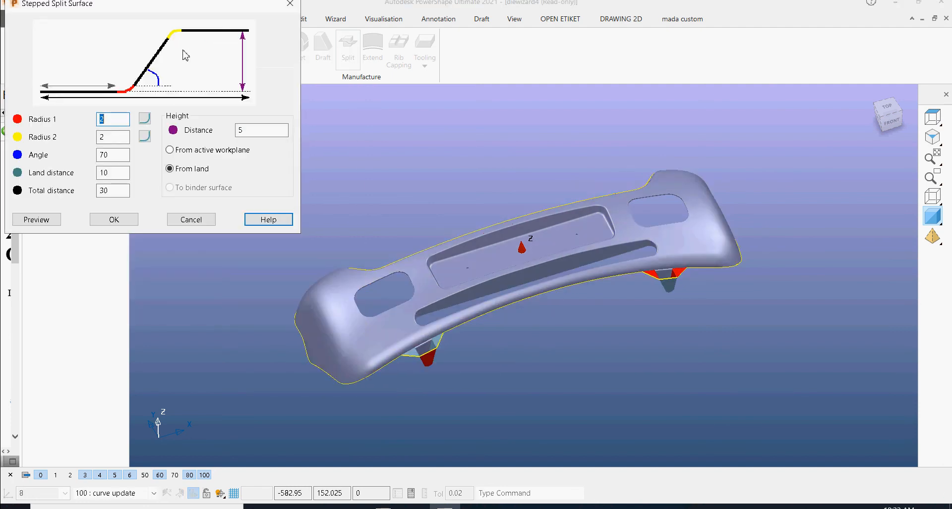
left_click(193, 221)
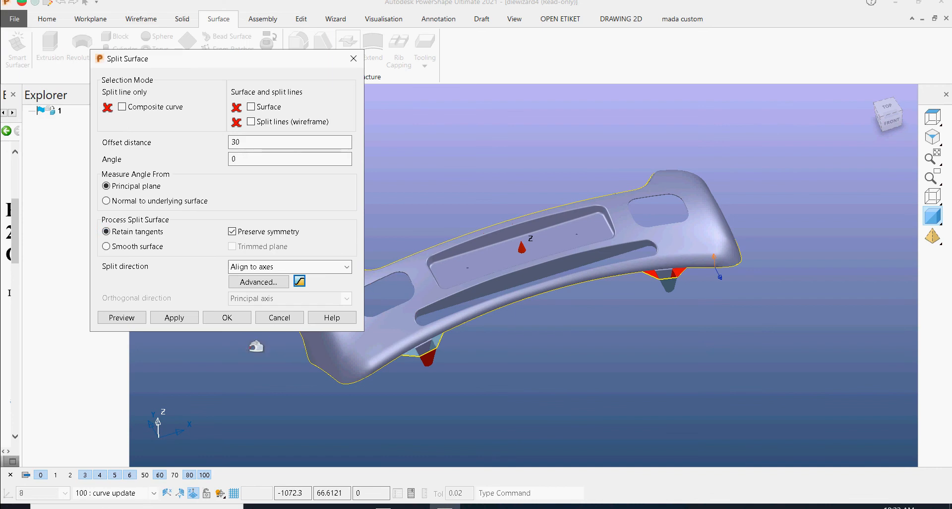
left_click(279, 318)
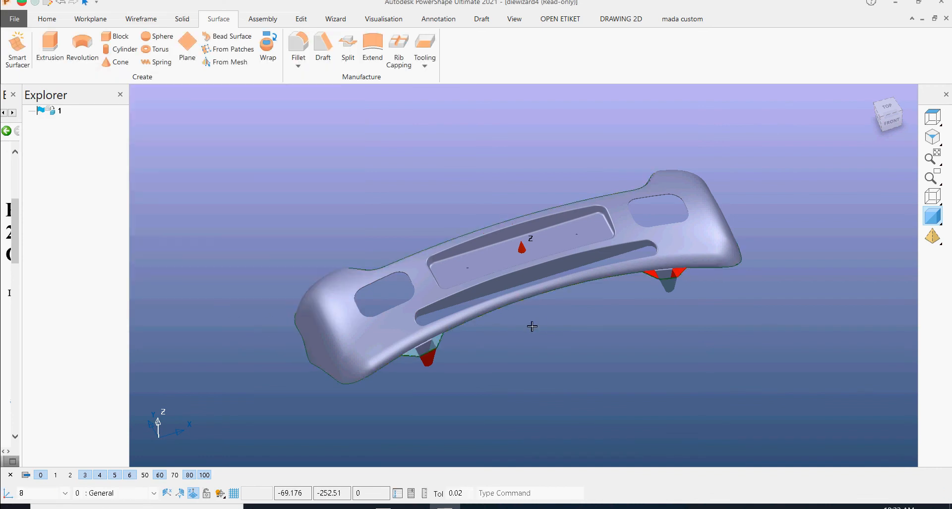
Select the whole bumper with its shut faces and split curves and start the Mold Die Wizard on the selection.
scroll(464, 306, "down", 1)
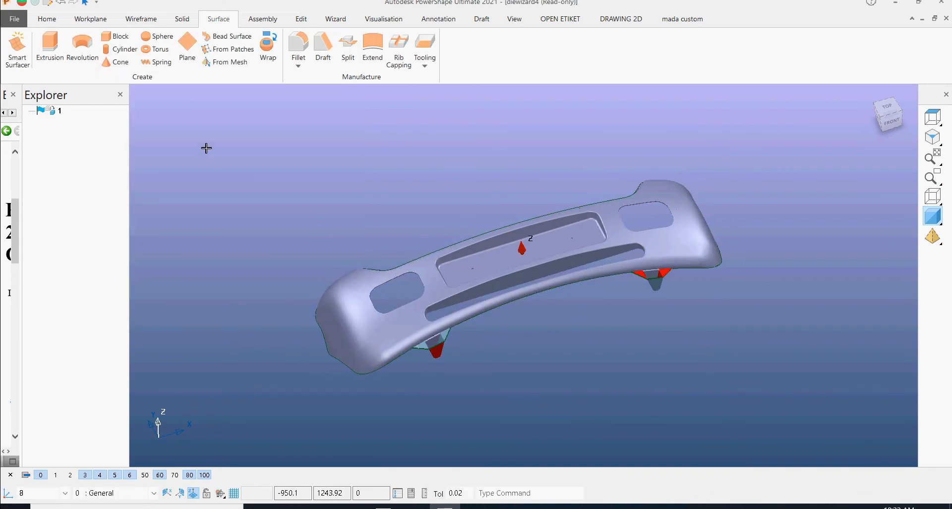
left_click_drag(206, 149, 854, 394)
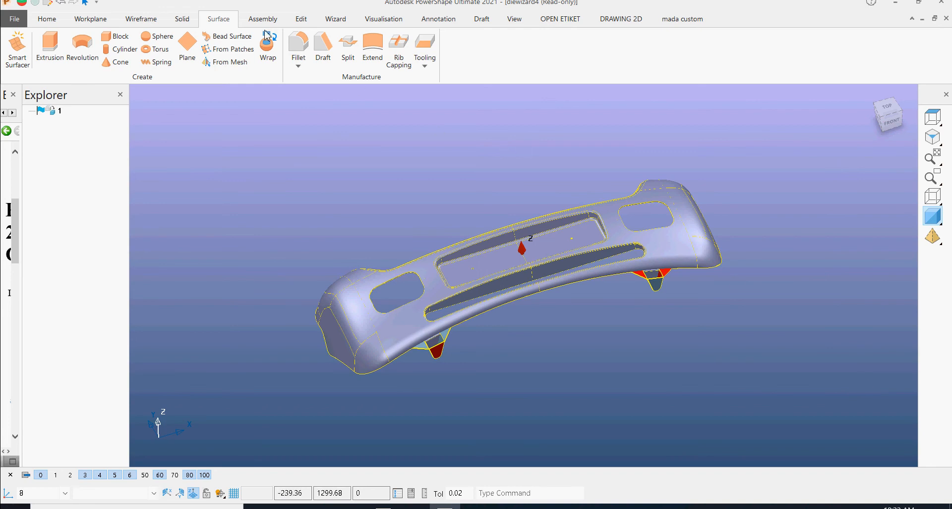
left_click(331, 20)
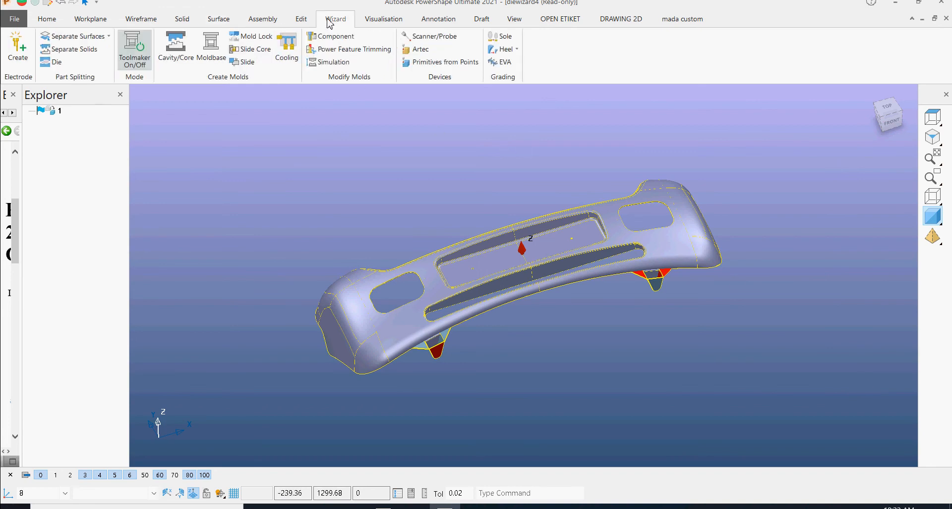
left_click(50, 63)
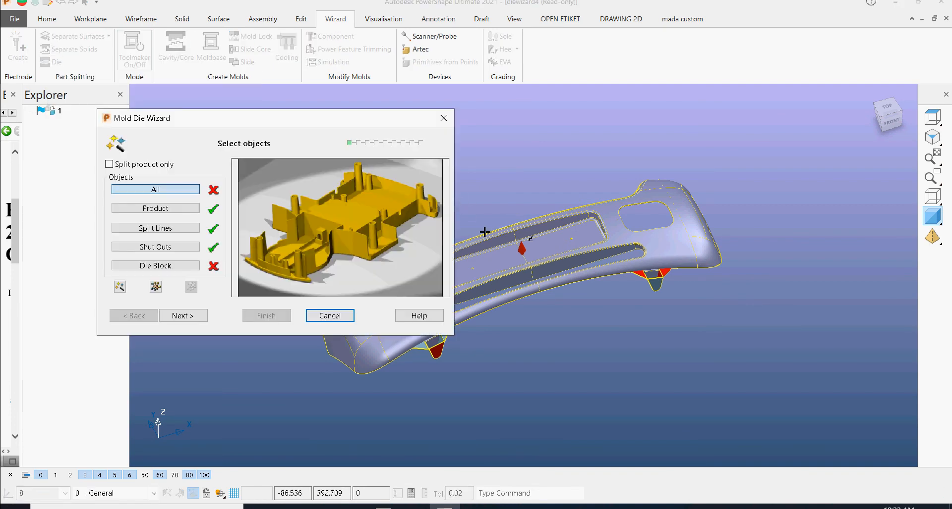
Submit the selected product, split lines and shut outs for the mold die split and dismiss the split line error.
middle_click_drag(569, 324, 696, 320, "shift")
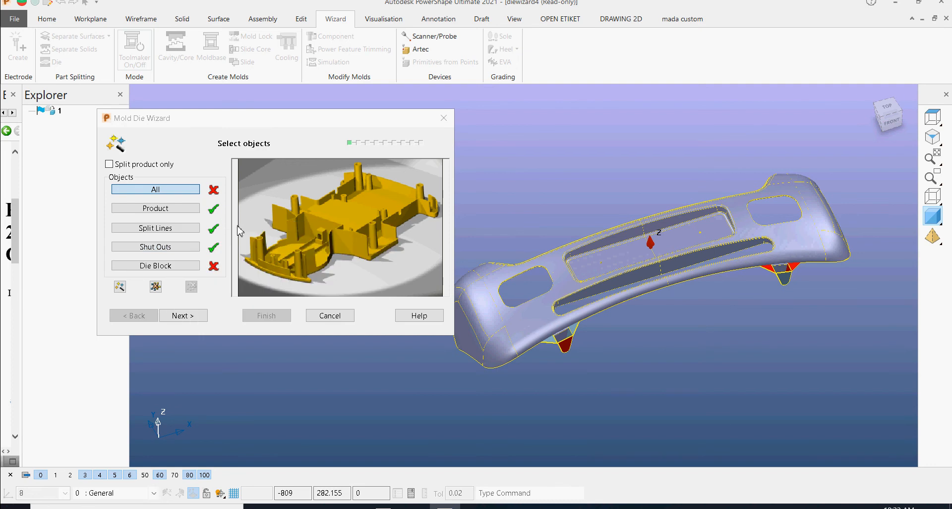
left_click(183, 316)
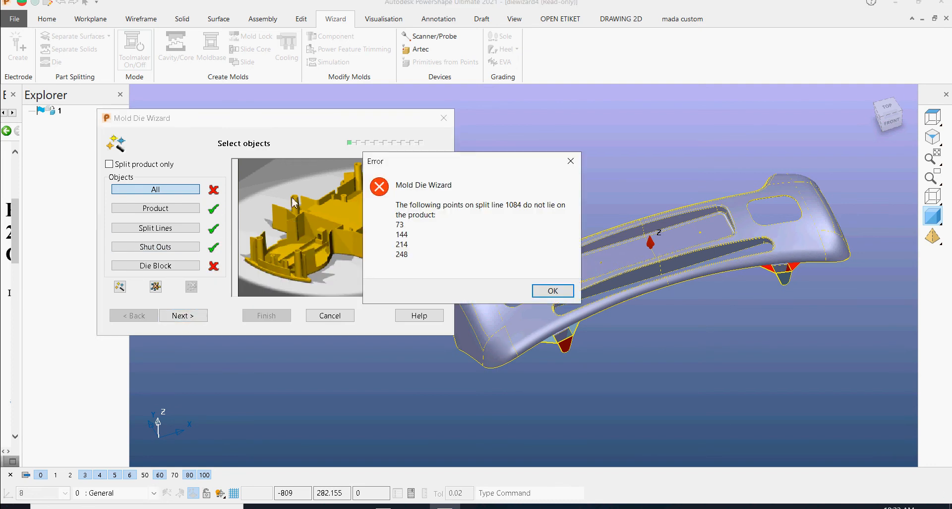
left_click(553, 292)
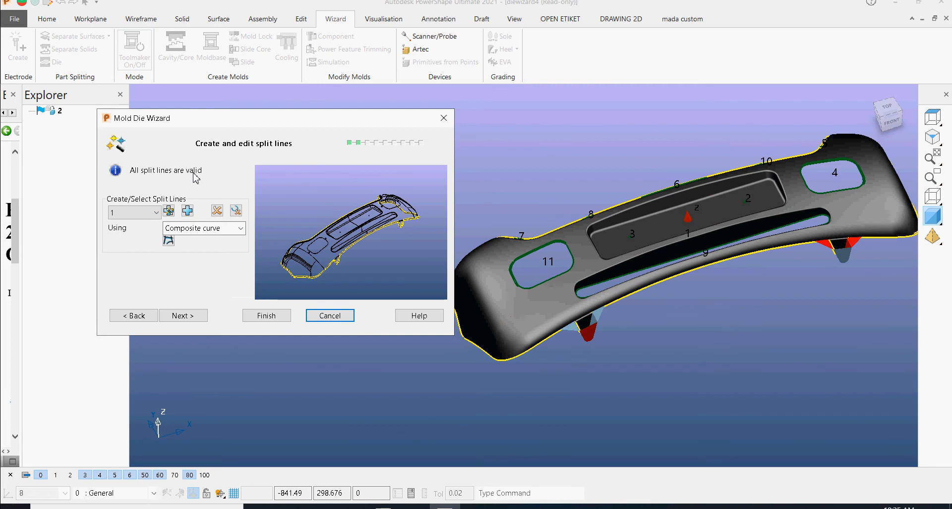
Review the numbered split lines on the bumper and proceed with them to the fill-in surfaces stage.
middle_click_drag(596, 339, 641, 343)
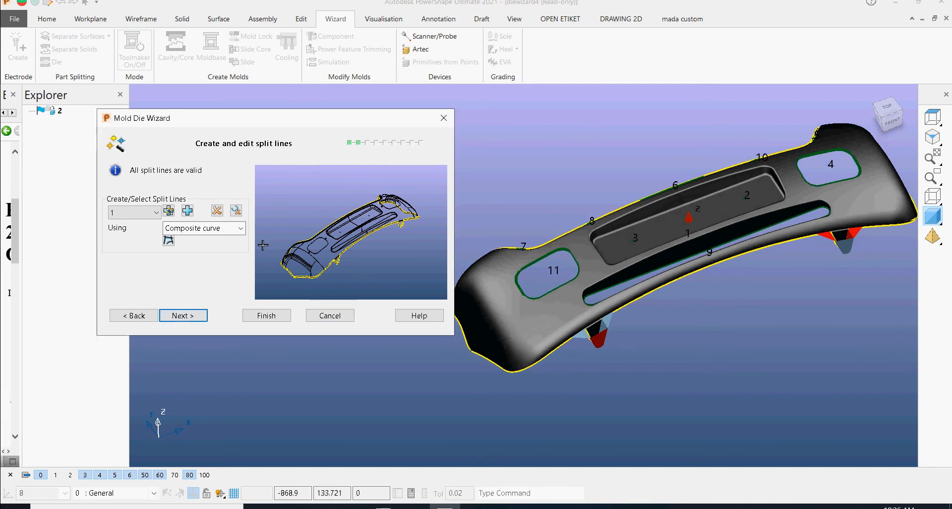
left_click(156, 213)
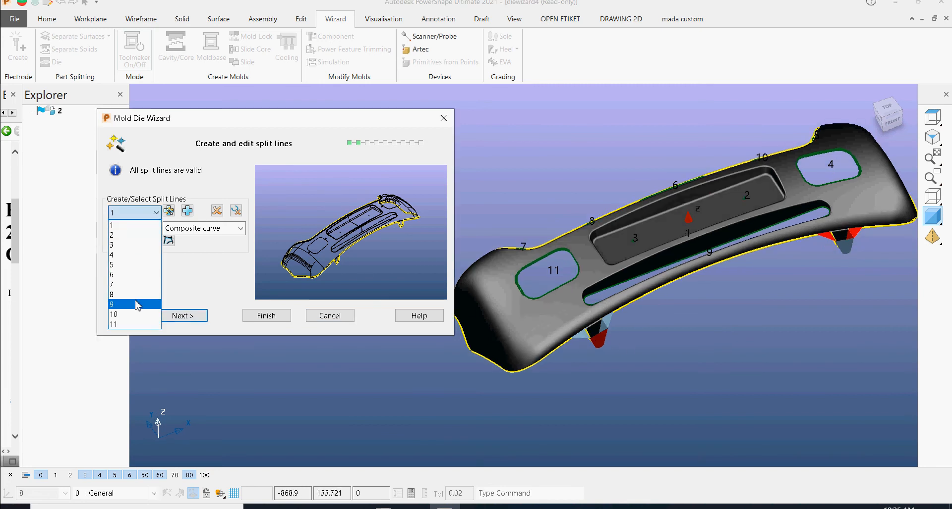
left_click(181, 278)
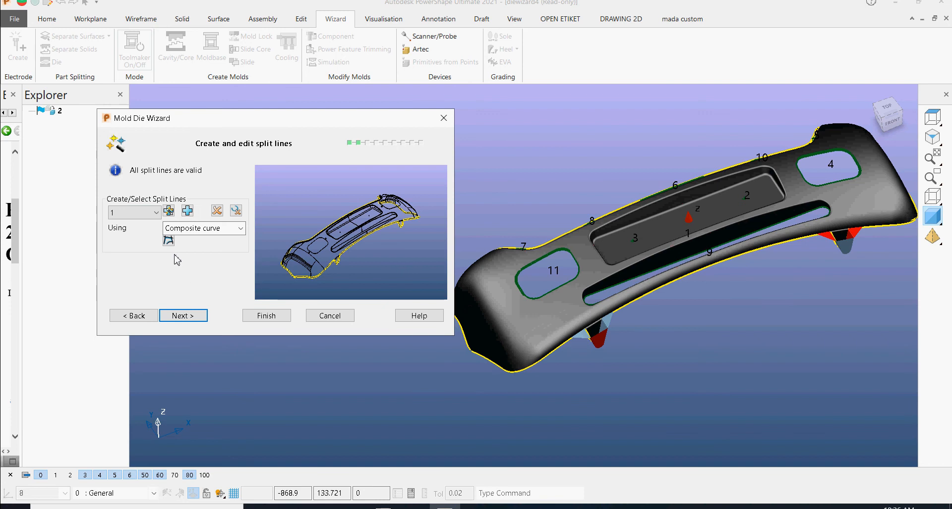
left_click(182, 316)
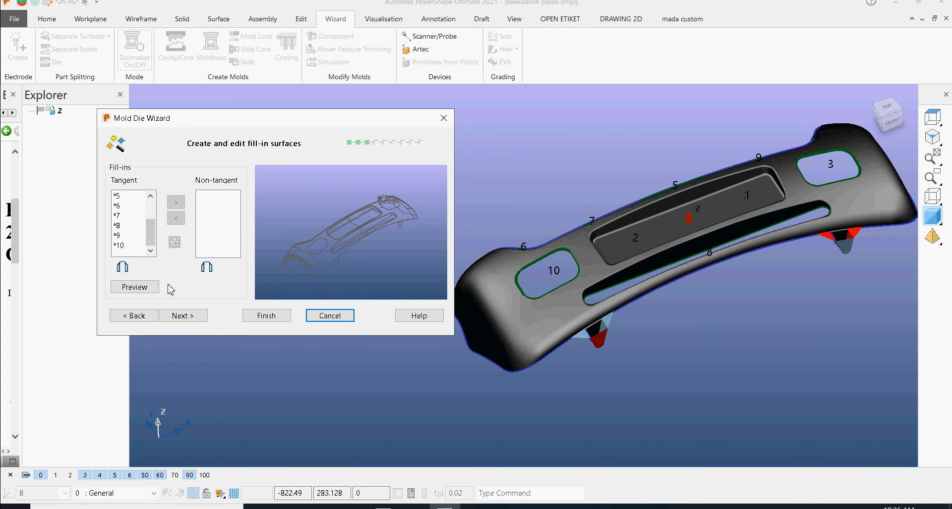
Make fill-ins 10 and 3 on the two rounded end openings non-tangent and generate the fill-in surfaces.
middle_click_drag(652, 305, 660, 305)
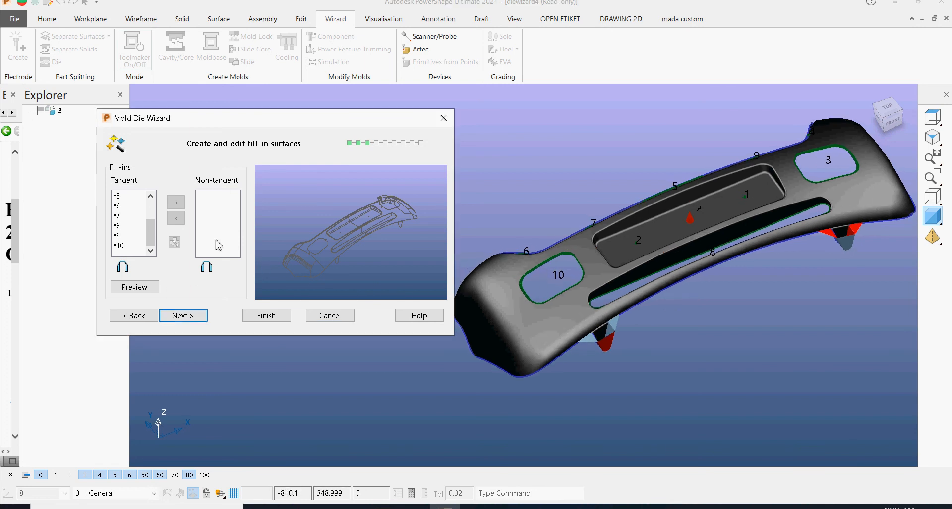
left_click(121, 246)
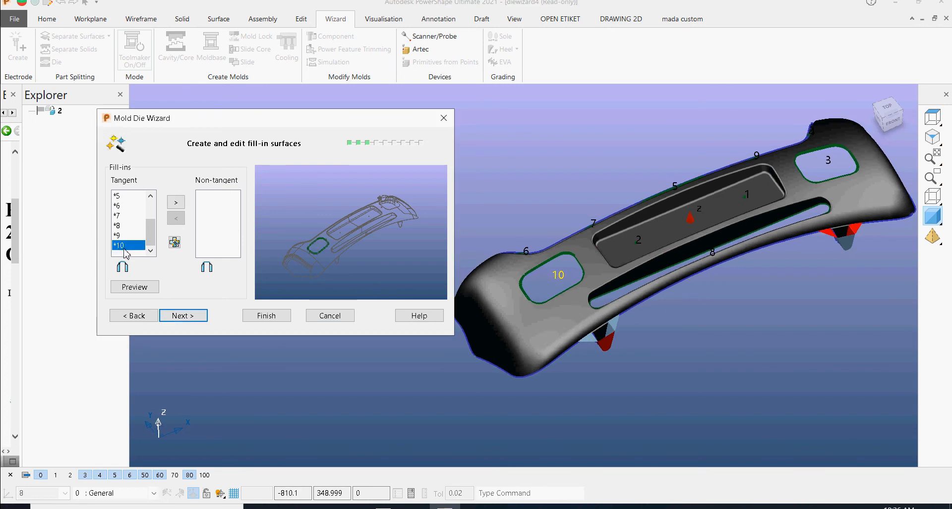
left_click(176, 202)
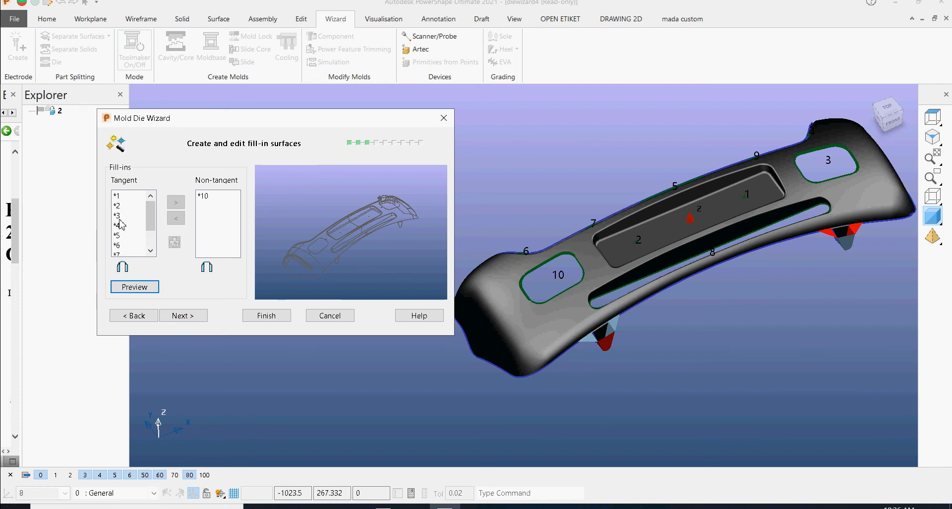
left_click(119, 216)
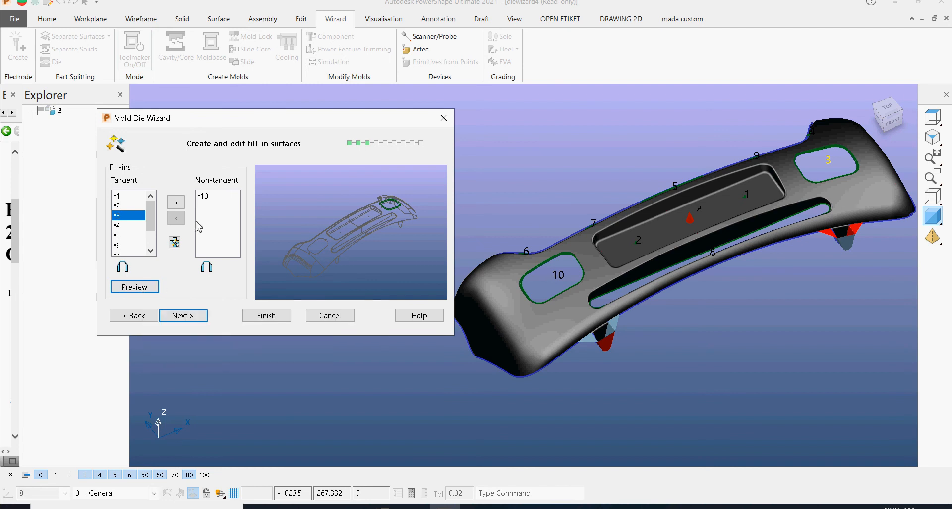
left_click(176, 203)
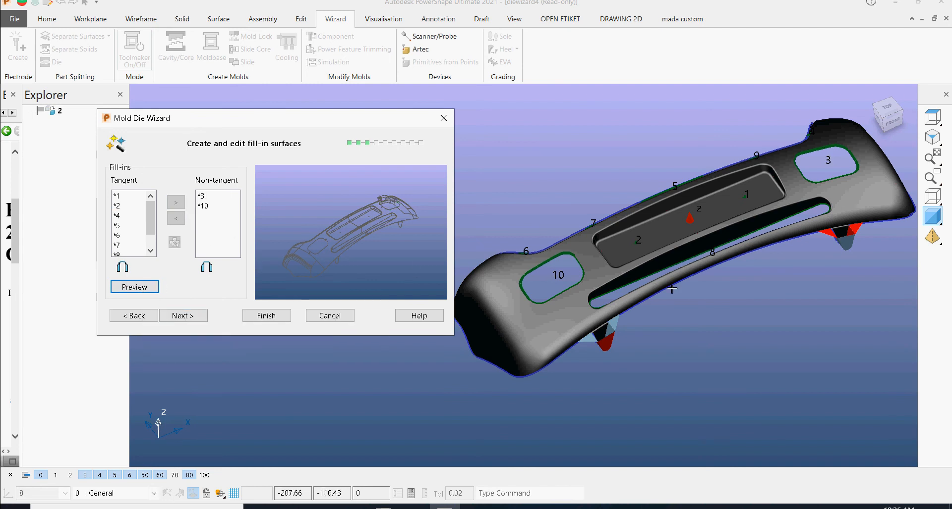
mouse_move(672, 289)
middle_mouse_down()
mouse_move(701, 333)
mouse_move(666, 364)
mouse_move(679, 297)
middle_mouse_up()
left_click(190, 321)
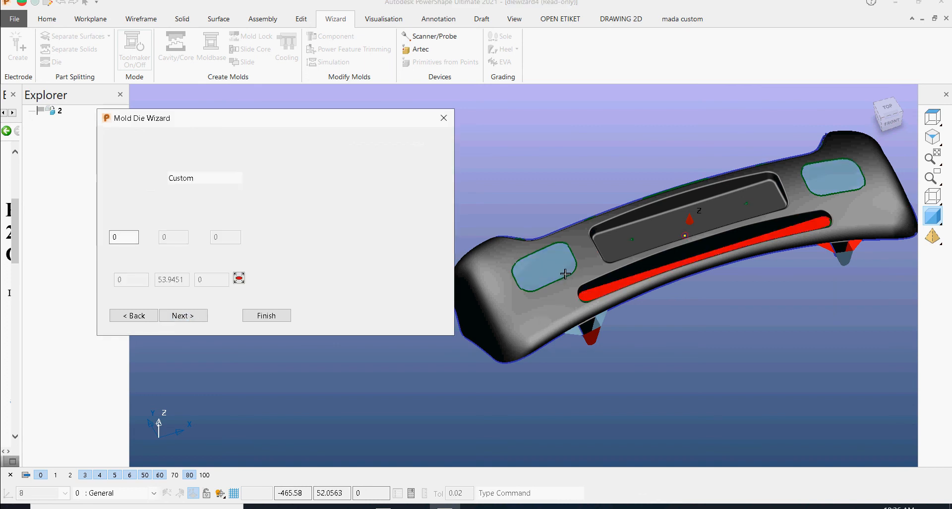
Inspect the fill-in surface of the nearer rounded opening with Smoothness shading.
scroll(564, 268, "up", 5)
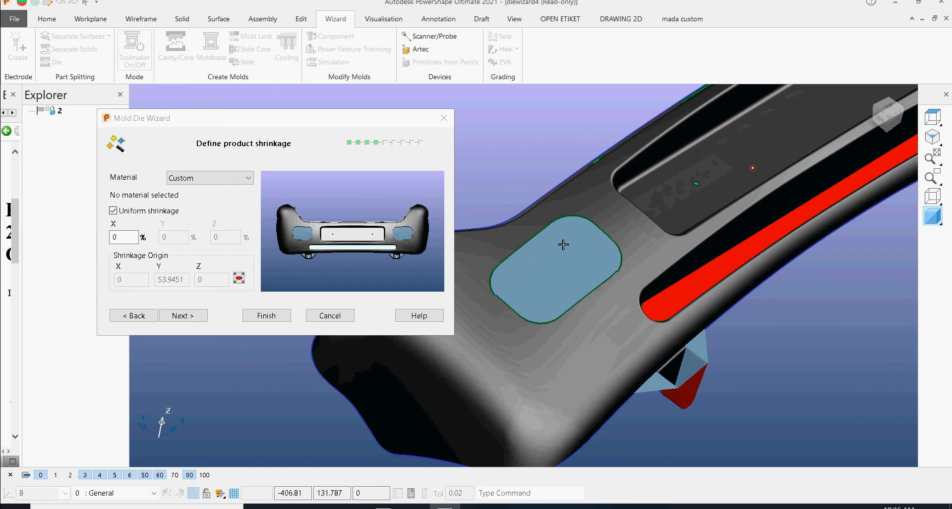
left_click(396, 20)
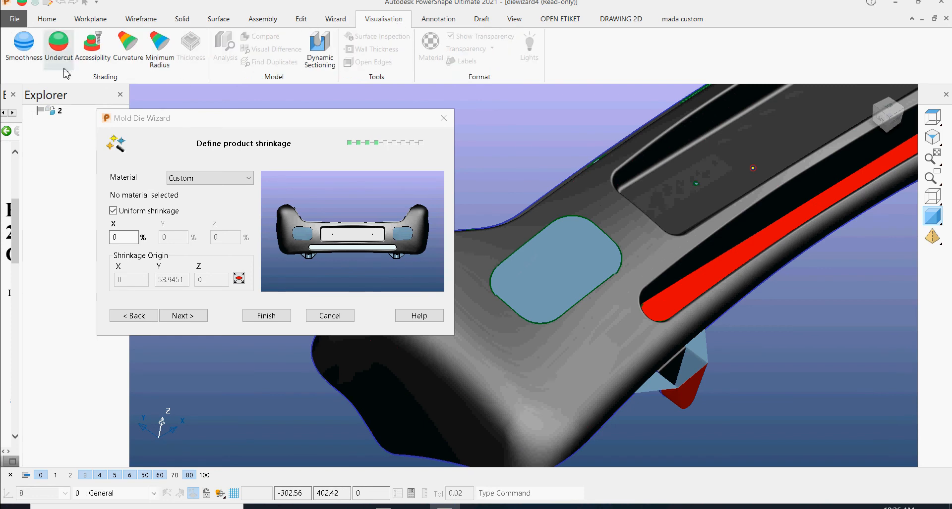
left_click(30, 53)
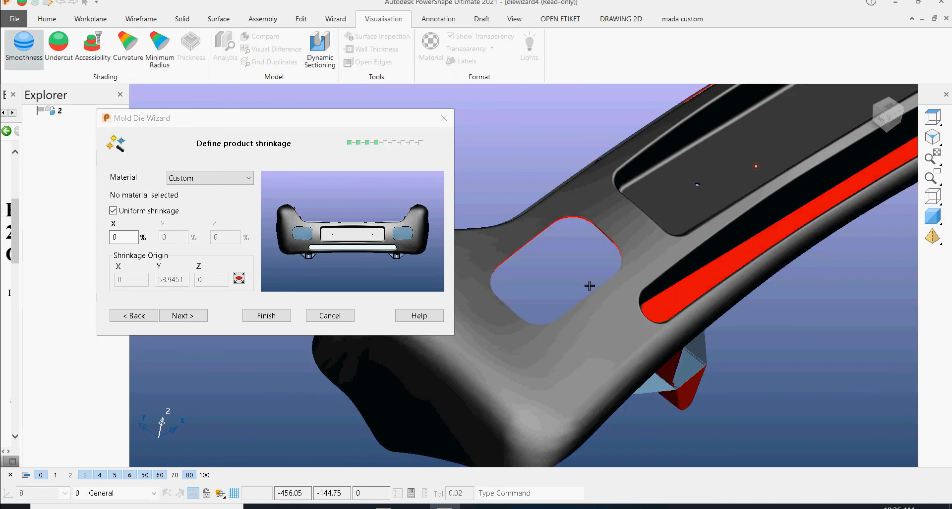
mouse_move(590, 286)
middle_mouse_down()
mouse_move(578, 335)
mouse_move(552, 280)
middle_mouse_up()
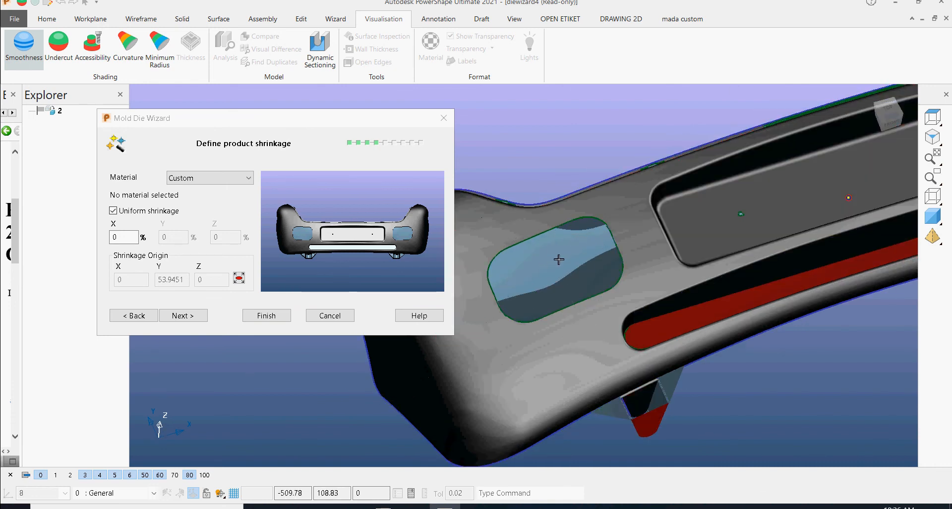
Return to the fill-in surfaces stage, change fill-ins 10 and 3 back to tangent and preview the regenerated surfaces.
left_click(135, 316)
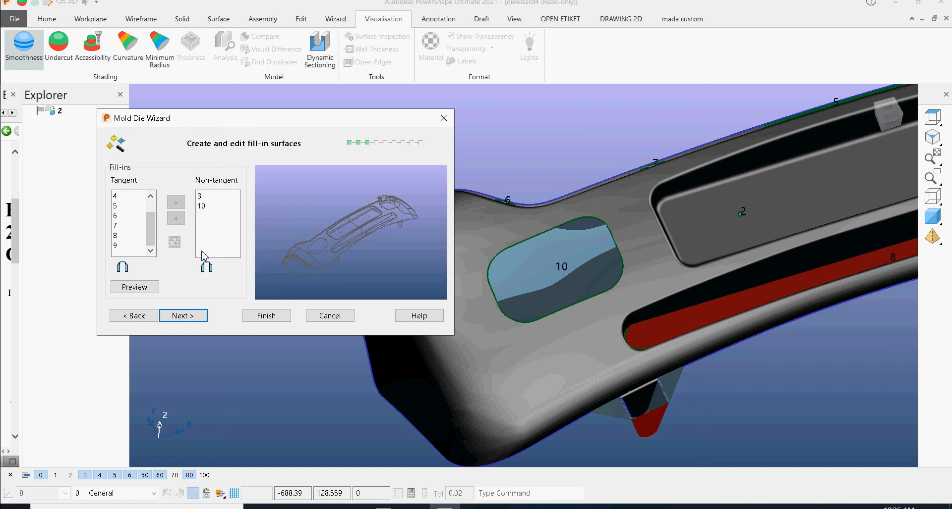
left_click(202, 207)
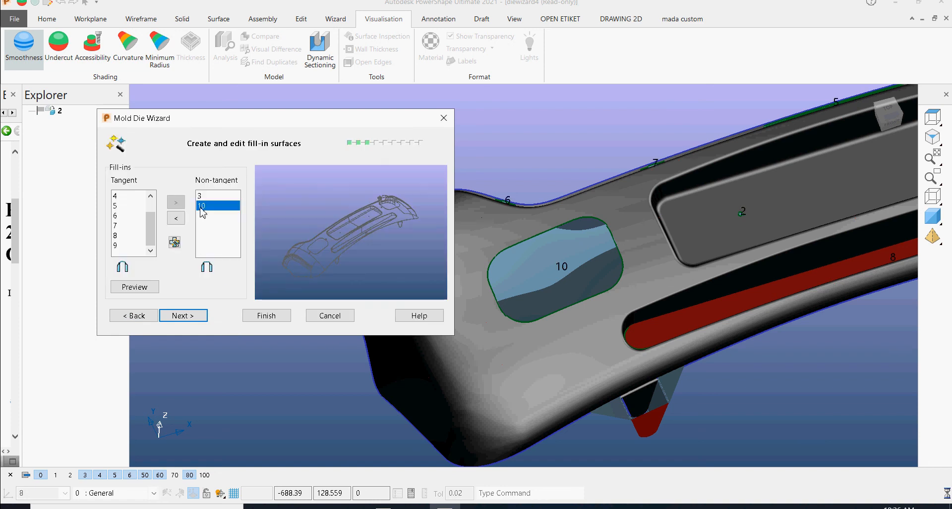
left_click(177, 219)
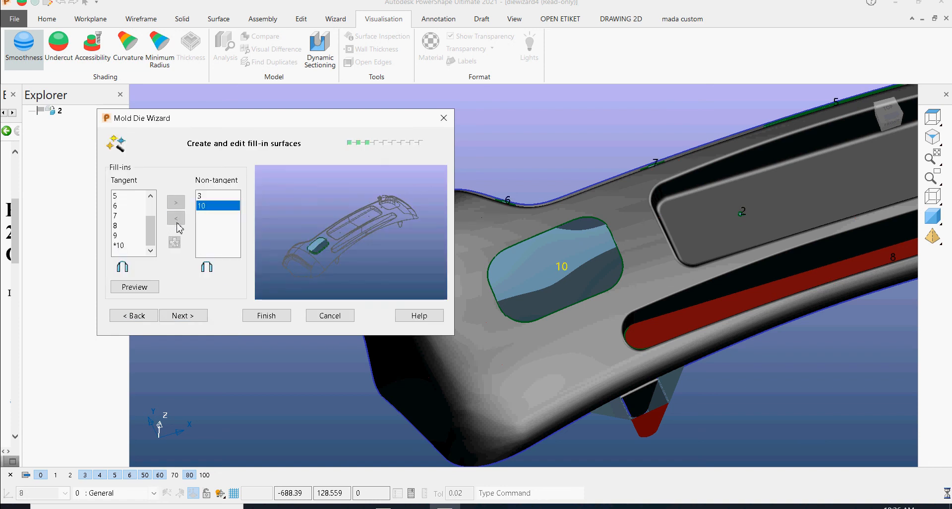
left_click(202, 197)
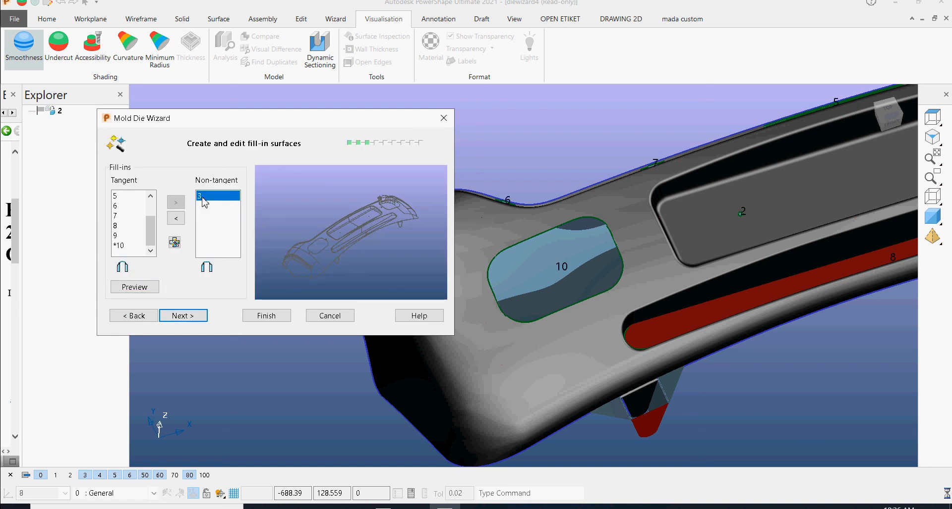
left_click(176, 219)
left_click(137, 289)
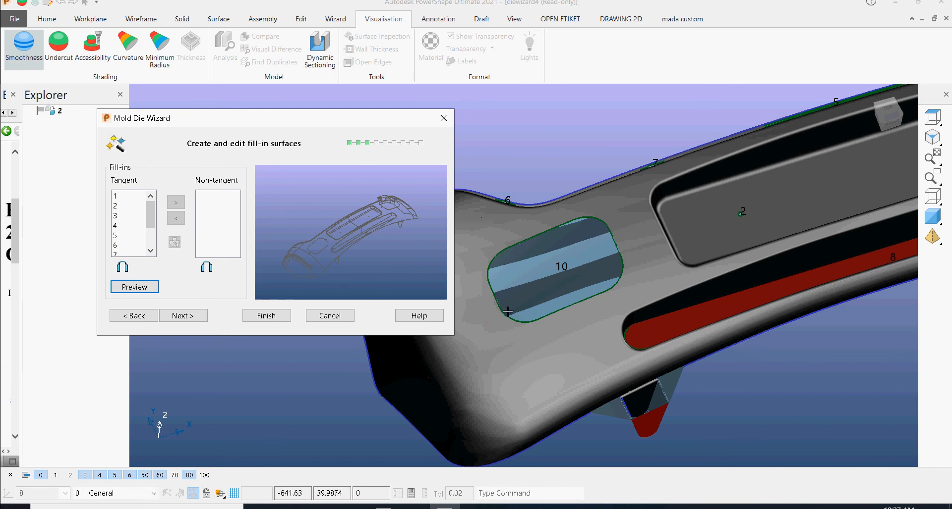
Turn off Smoothness shading, accept the tangent fill-ins to reach the product shrinkage stage and view the whole bumper.
left_click(12, 47)
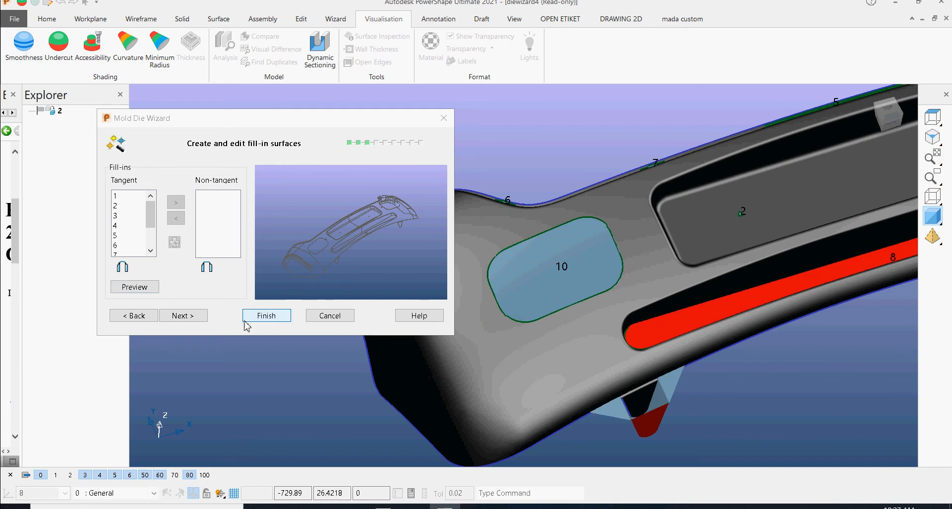
left_click(206, 318)
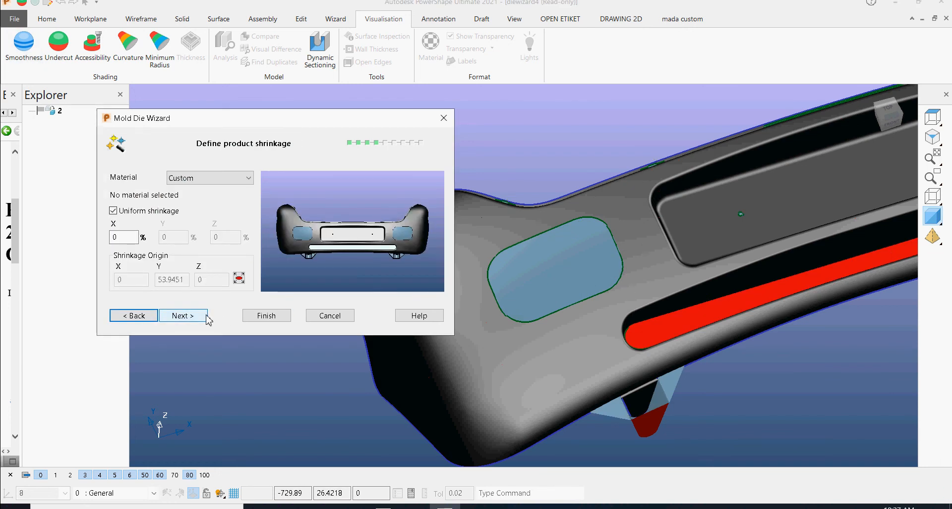
middle_click_drag(559, 316, 561, 271)
scroll(565, 337, "down", 3)
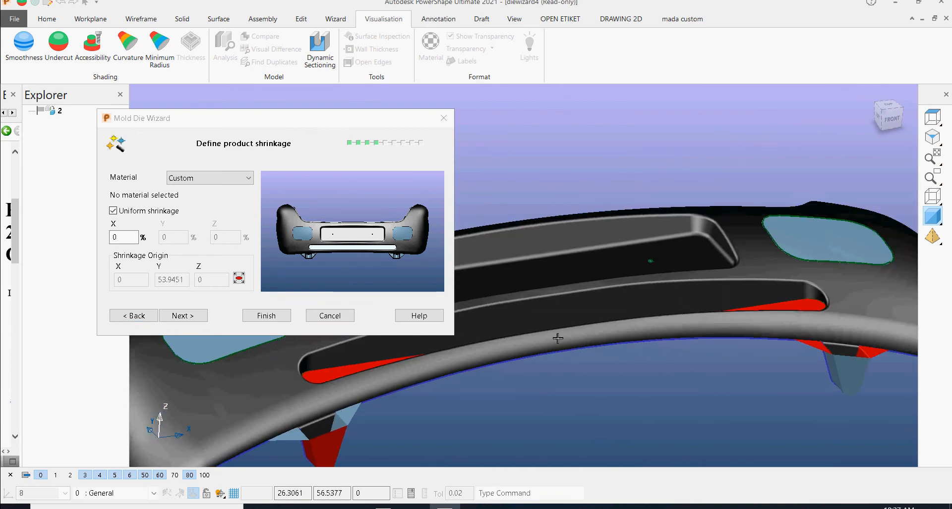
middle_click_drag(547, 356, 613, 381, "shift")
Check the available shrinkage materials, keep Custom with uniform shrinkage of 0% and proceed to the block size stage.
left_click(210, 179)
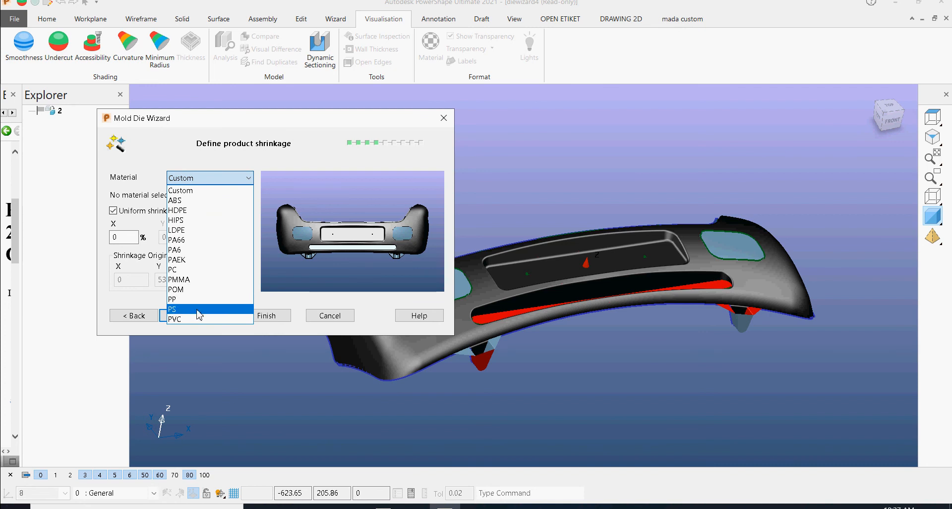
left_click(212, 182)
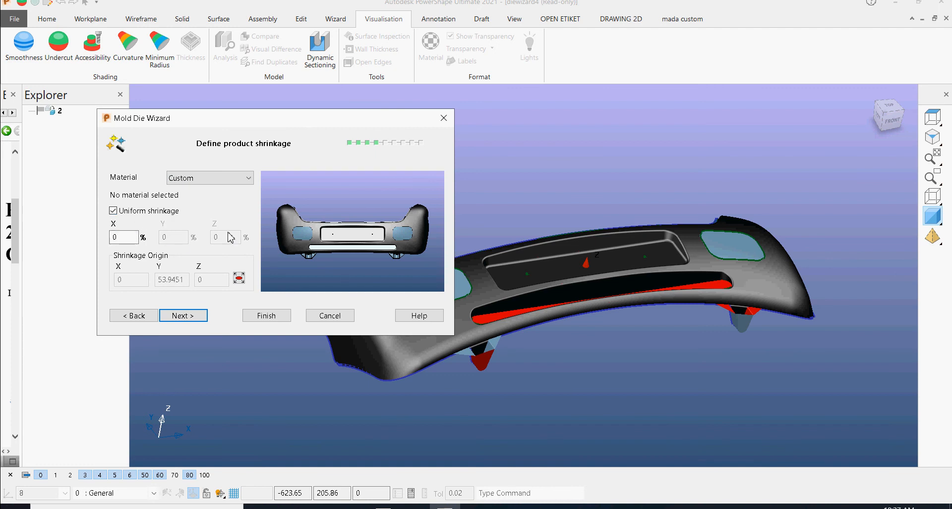
left_click(198, 321)
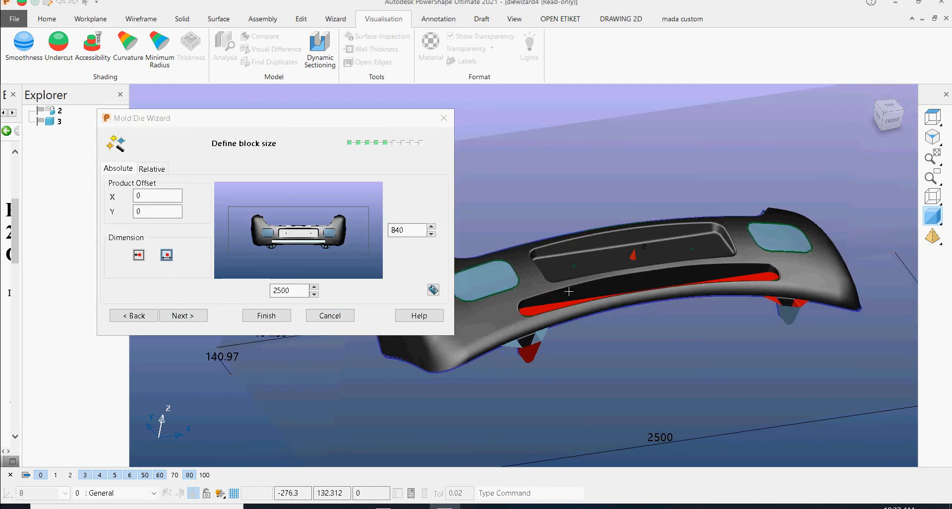
Compare the absolute and relative block definitions and the two dimensioning modes for the absolute block size.
left_click_drag(199, 119, 229, 124)
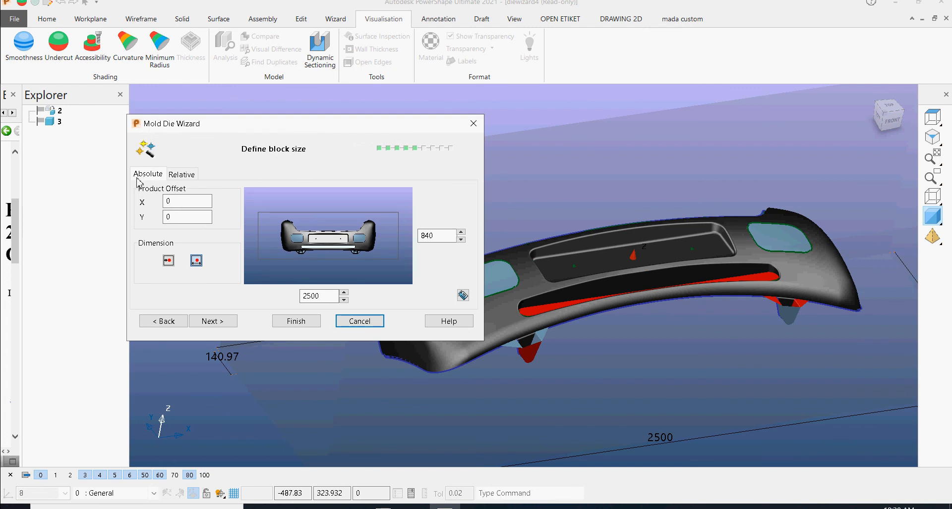
left_click(176, 177)
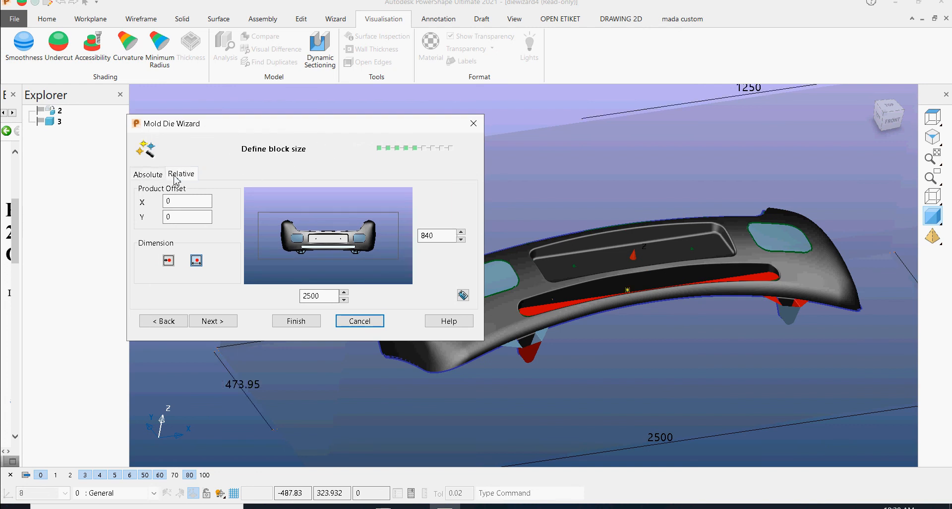
left_click(156, 177)
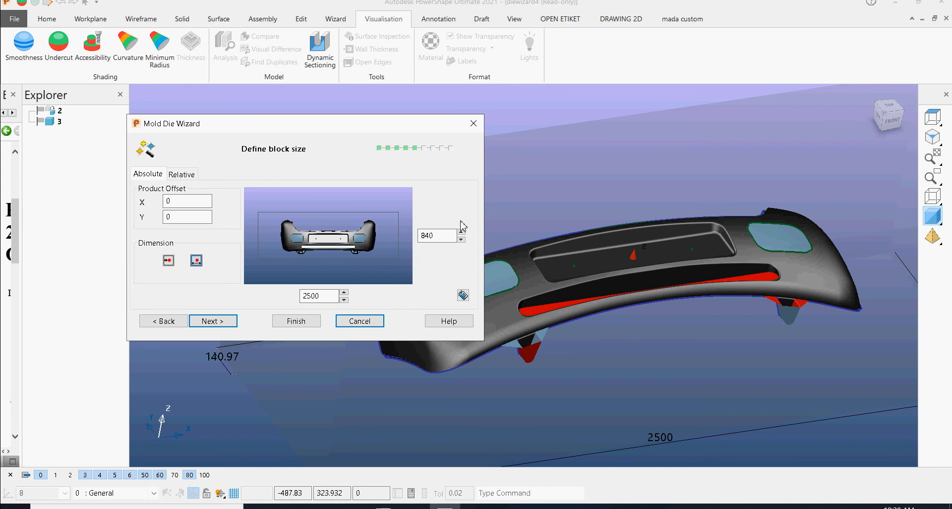
left_click(168, 261)
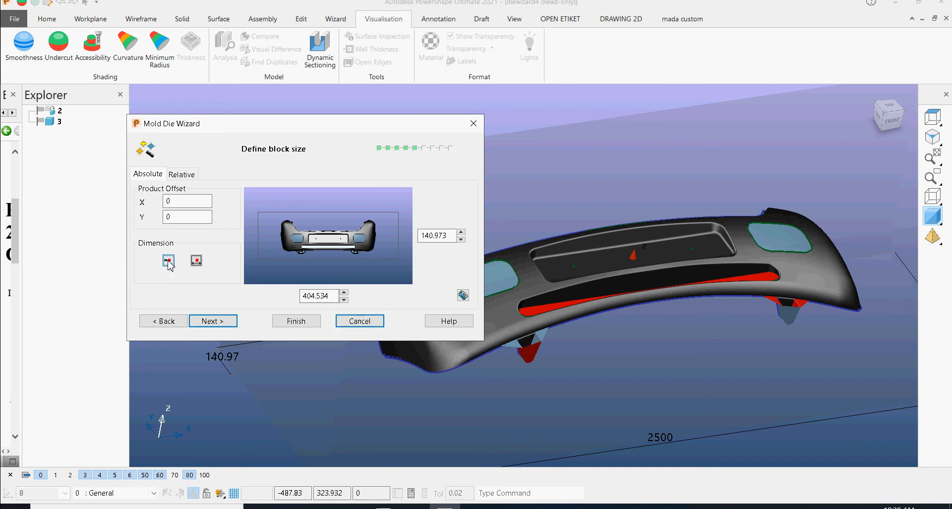
left_click(196, 261)
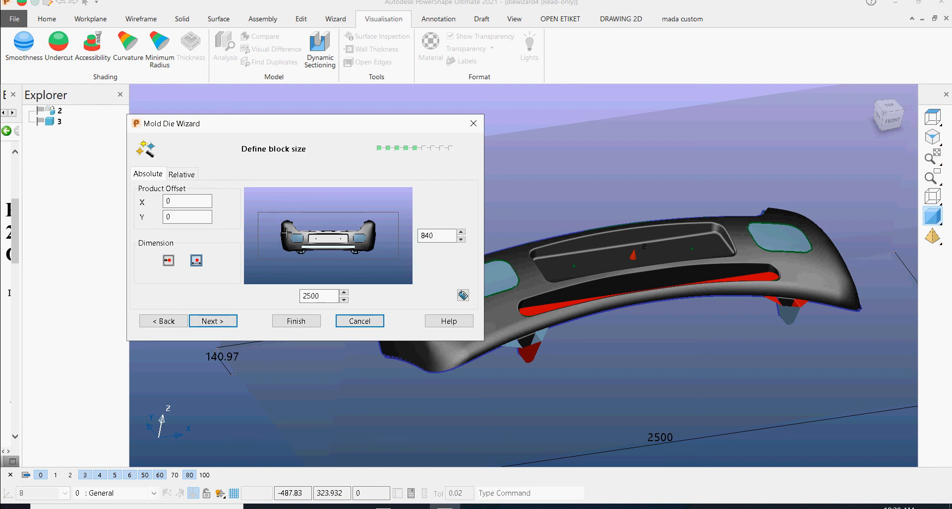
left_click(169, 261)
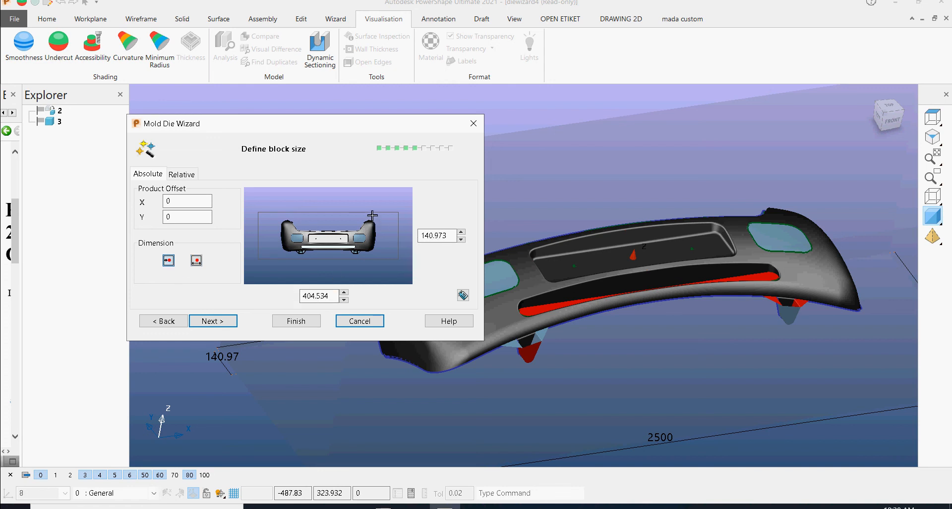
left_click(196, 261)
Switch the block size definition to relative and show level 70 with the hatched reference planes around the bumper.
left_click(180, 173)
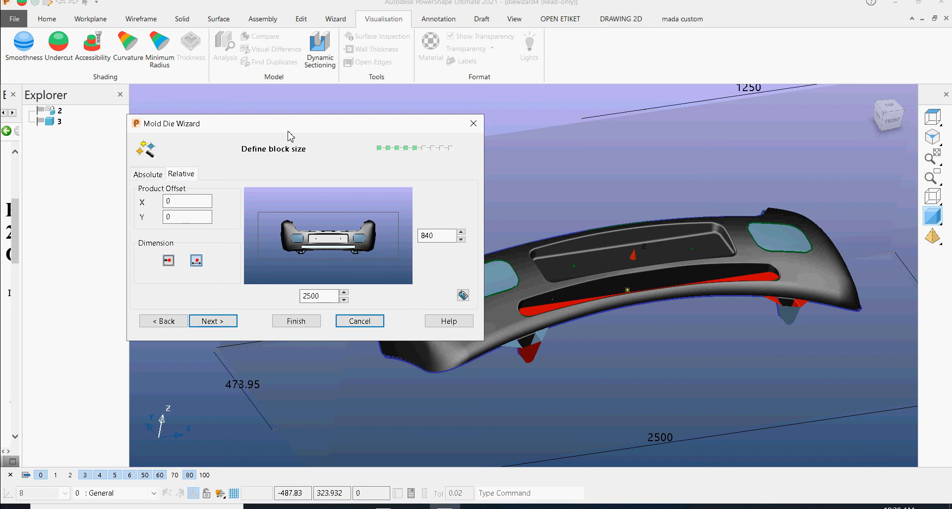
left_click_drag(287, 127, 227, 90)
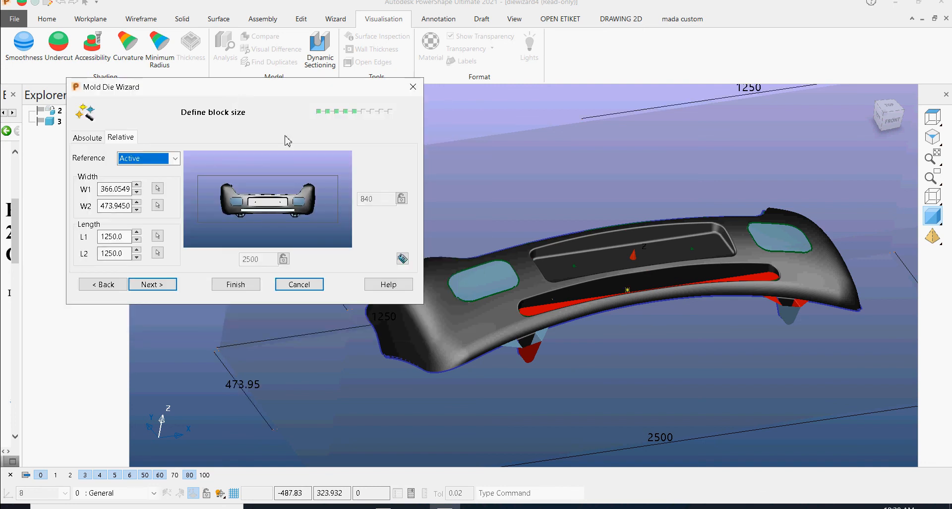
left_click(173, 477)
scroll(658, 397, "down", 3)
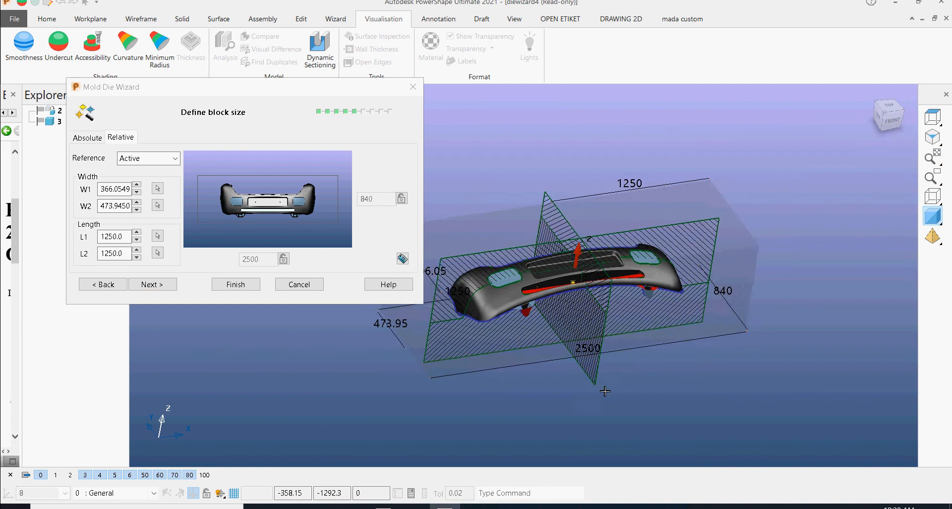
middle_click_drag(659, 397, 543, 346)
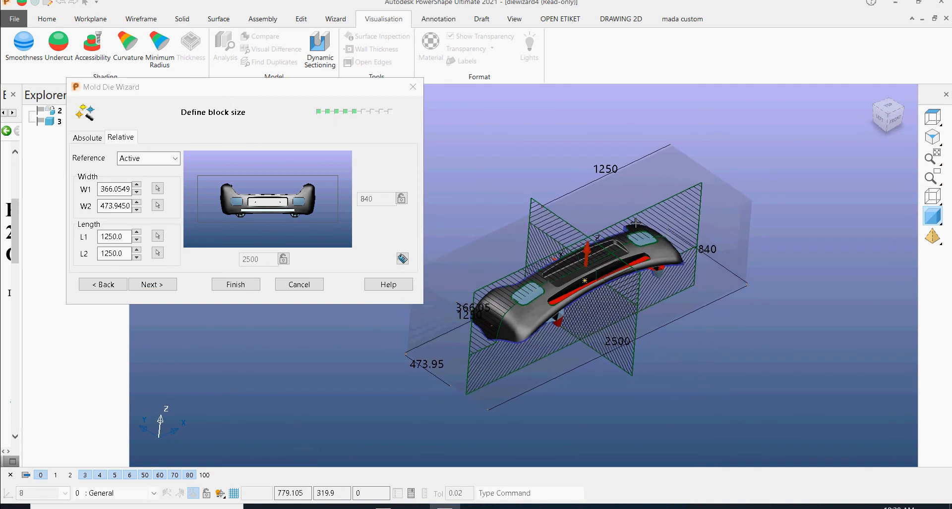
Examine the relative block widths W1 and W2 and lengths L1 and L2 around the bumper from several angles.
left_click_drag(149, 95, 228, 116)
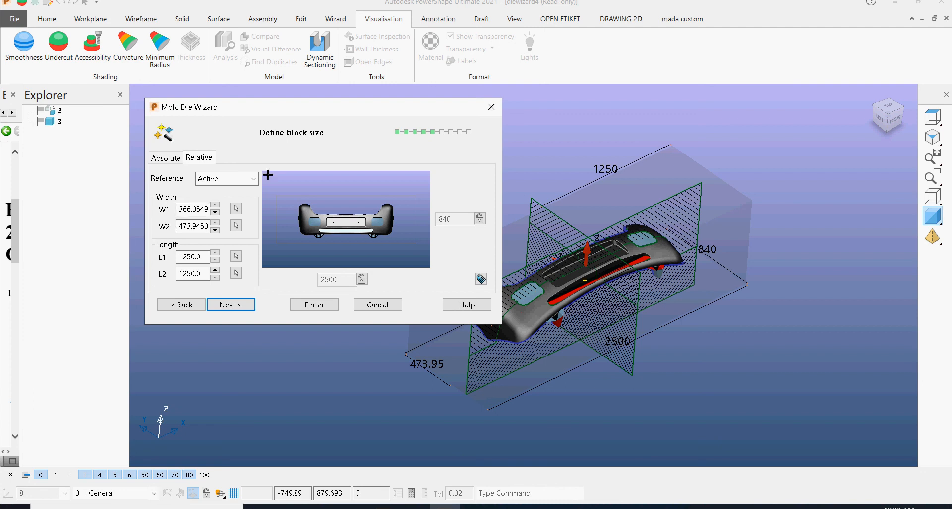
left_click_drag(325, 110, 273, 85)
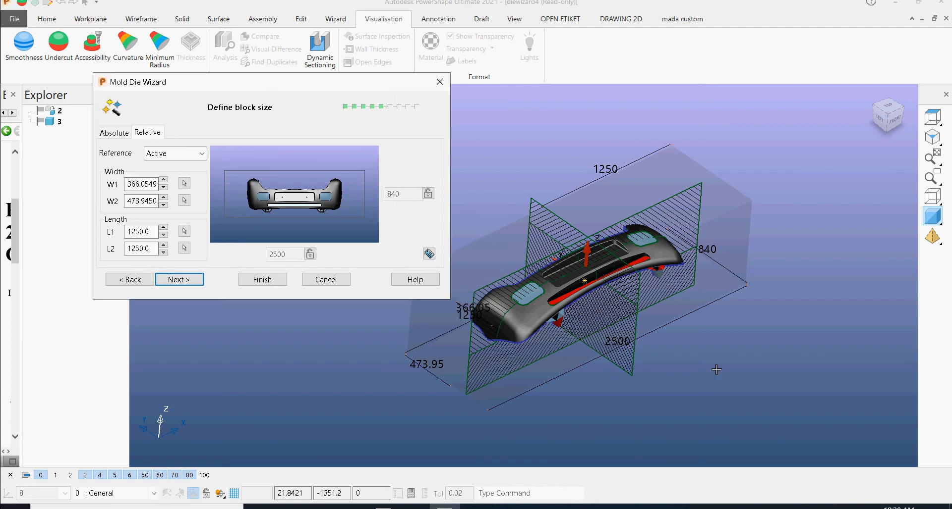
middle_click_drag(659, 412, 483, 330)
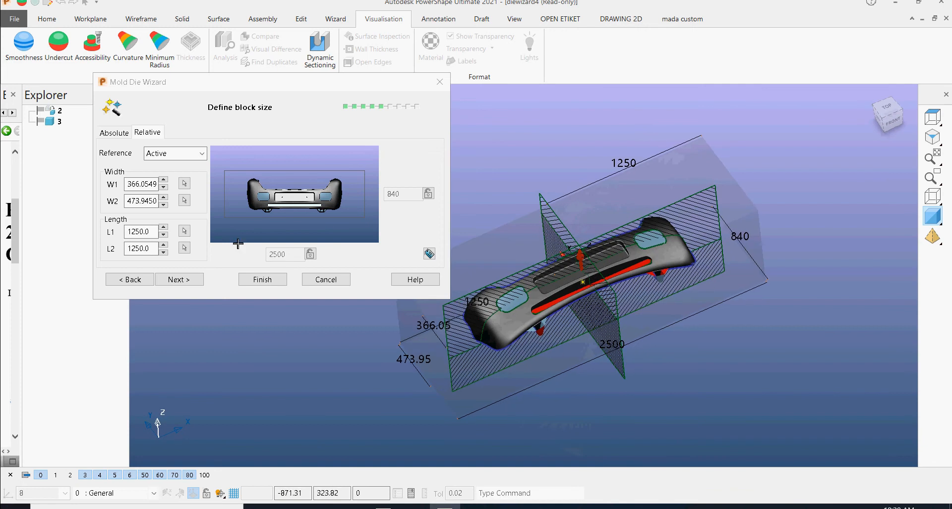
left_click(106, 182)
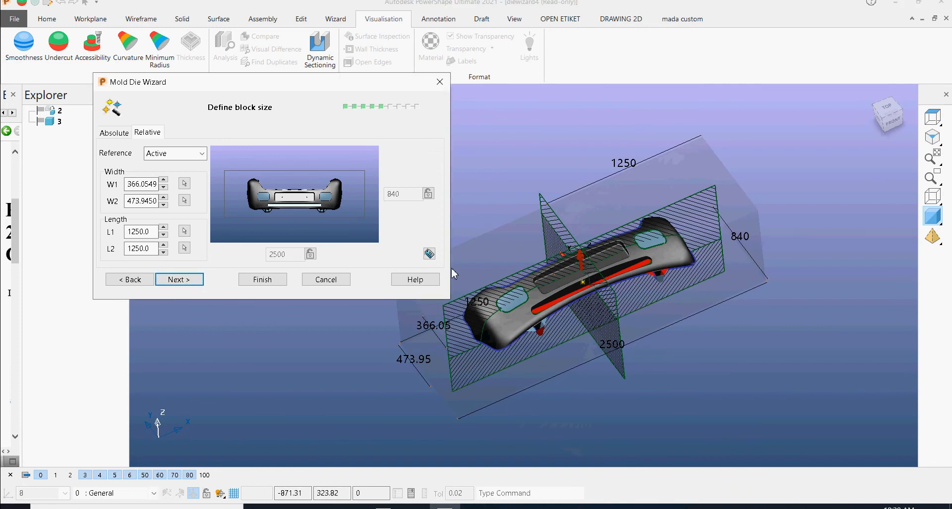
middle_click_drag(645, 317, 485, 388)
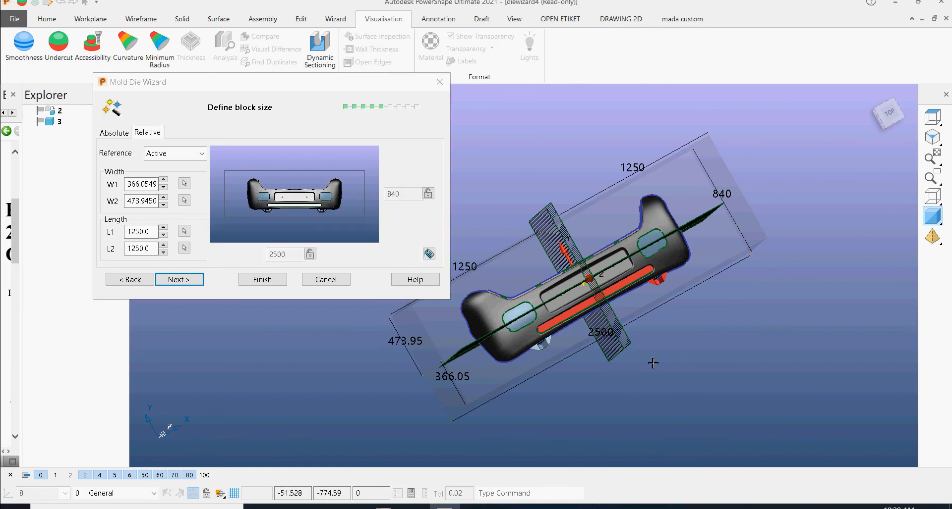
middle_click_drag(654, 359, 667, 306)
middle_click_drag(592, 376, 650, 378)
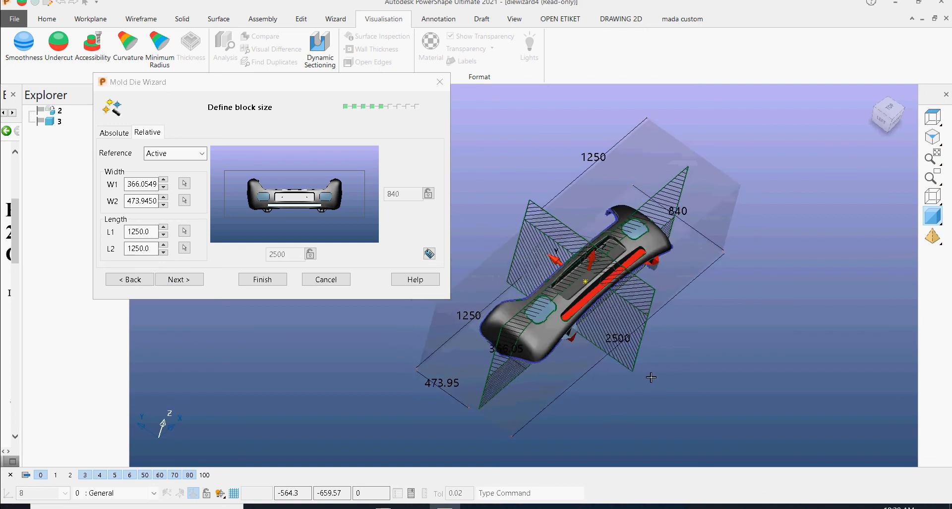
Try to define the block's W1 width by picking a point near the bumper's upper edge, and dismiss the error.
left_click(185, 185)
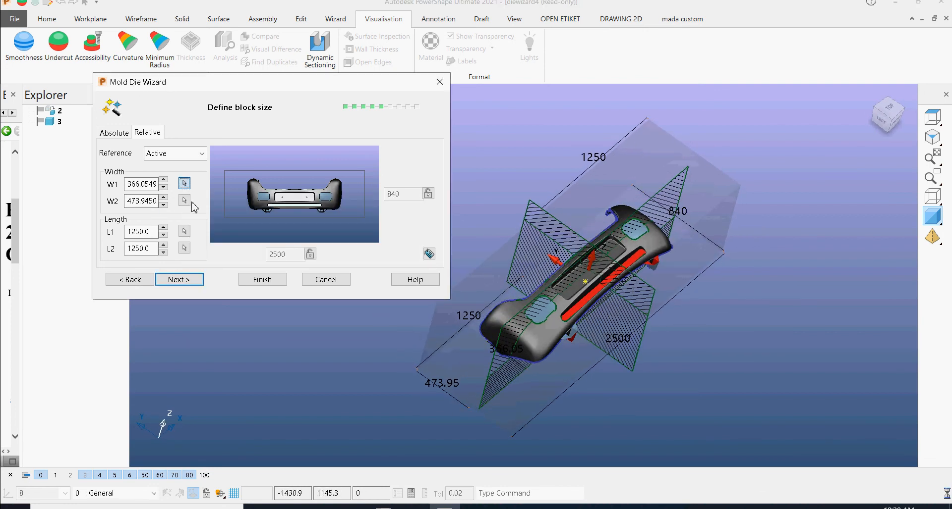
left_click(596, 245)
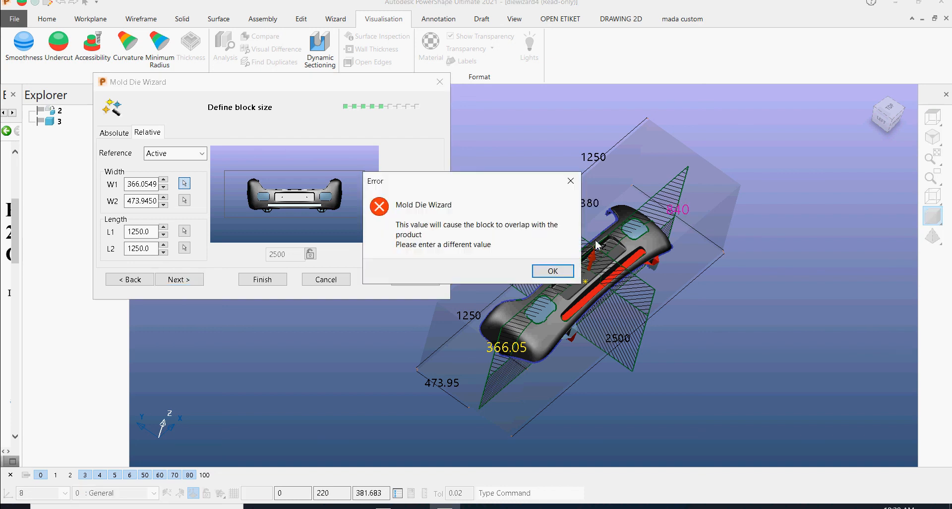
left_click(550, 271)
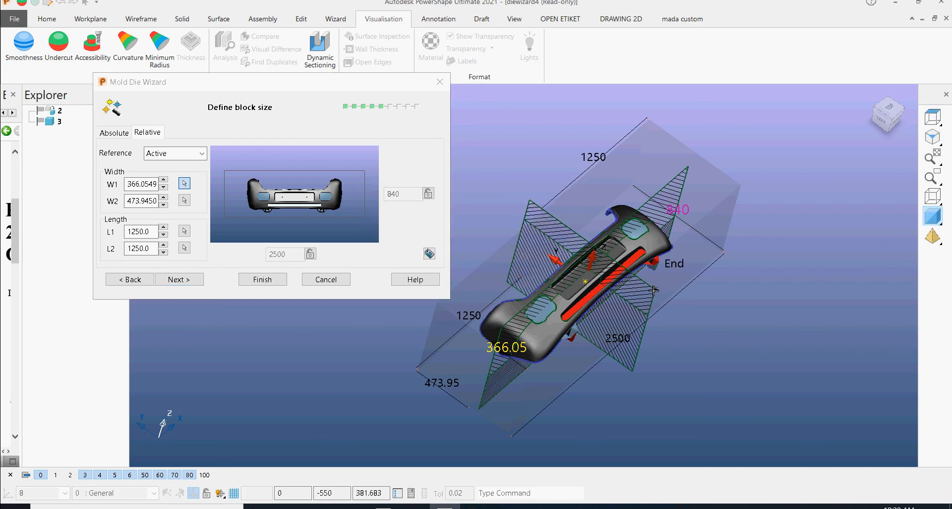
Set the block's W1 width to 550 by picking a point on the front edge of the crosswise hatched plane.
left_click(184, 187)
left_click(184, 186)
left_click(649, 343)
mouse_move(654, 344)
middle_mouse_down()
mouse_move(605, 354)
mouse_move(660, 346)
middle_mouse_up()
scroll(607, 348, "up", 2)
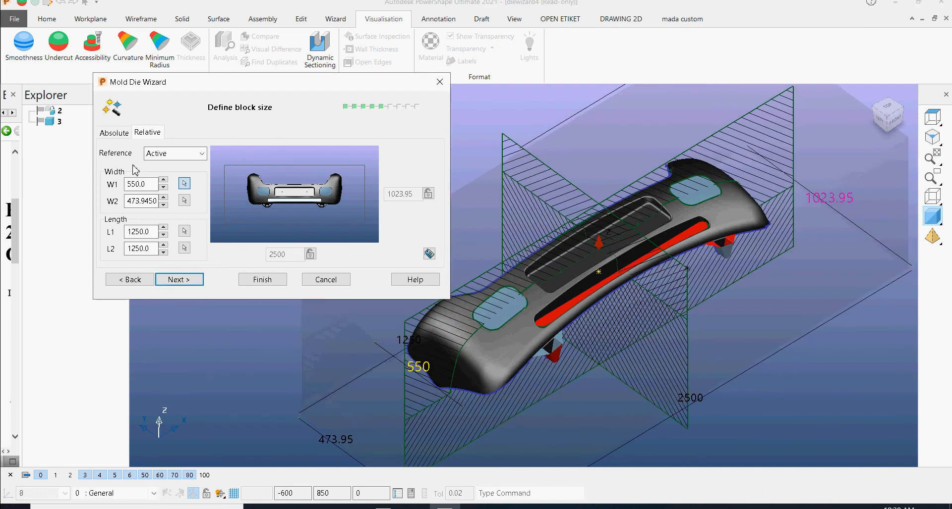
left_click(184, 185)
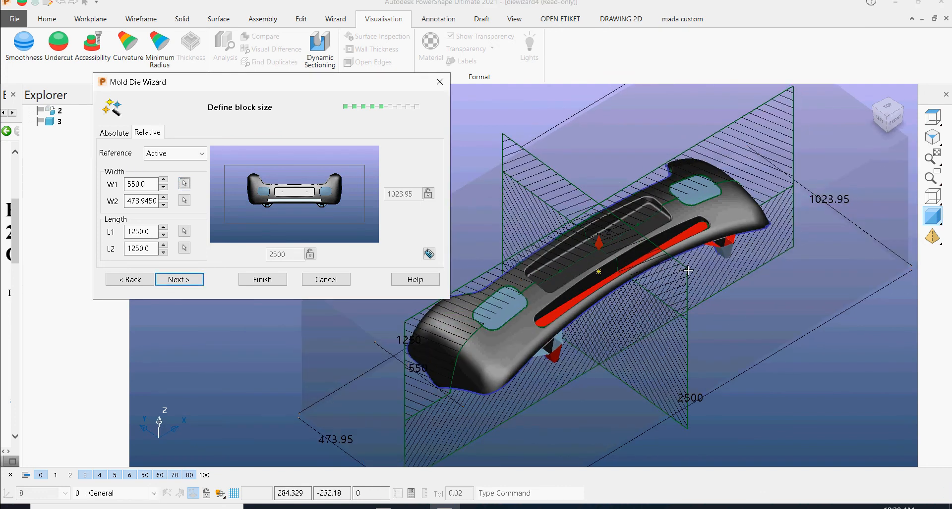
Set the block's W2 width to 600 by picking the end point on the rear edge of the crosswise hatched plane.
middle_click_drag(707, 297, 720, 307)
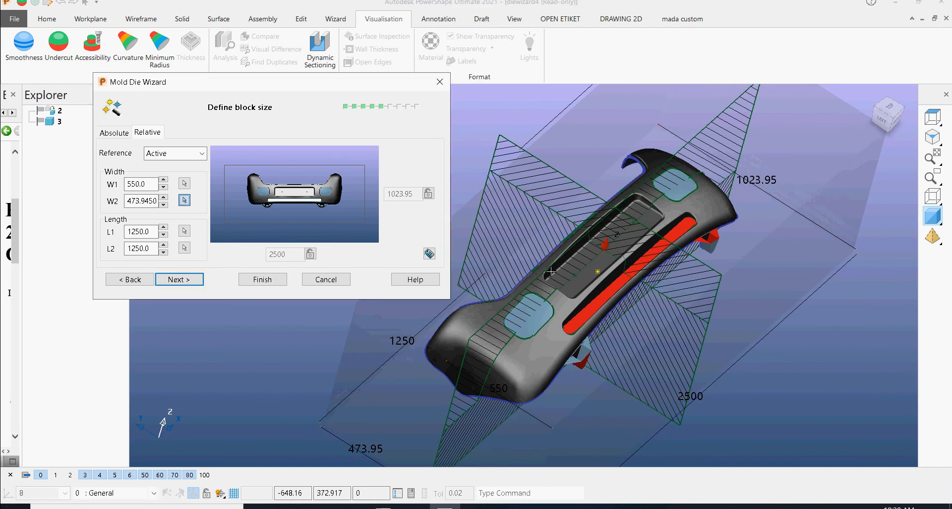
middle_click_drag(663, 283, 778, 289, "shift")
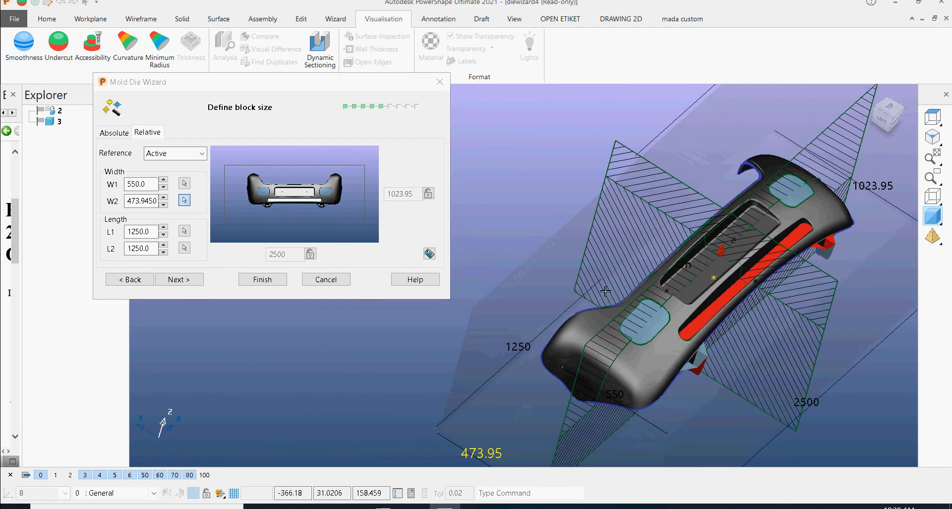
left_click(574, 292)
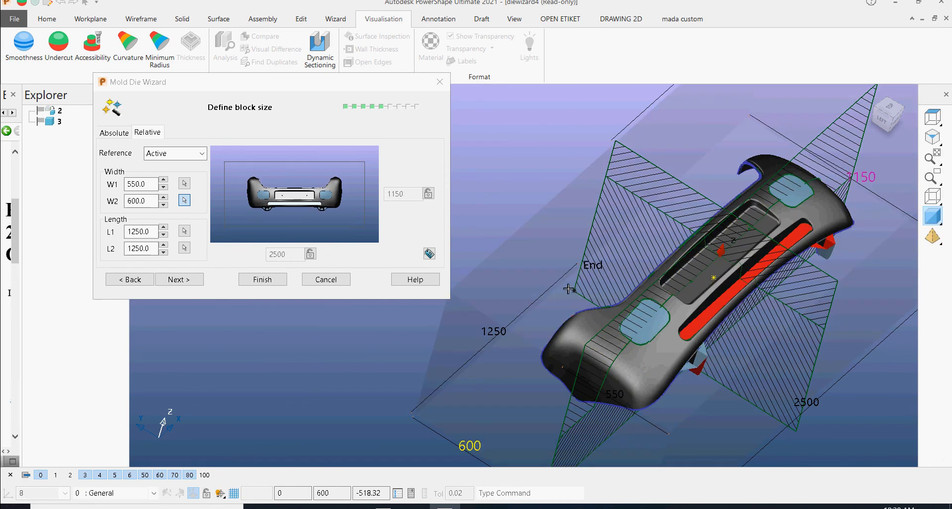
Set the block's L1 length to 1100 by picking the end point on the far edge of the lengthwise hatched plane.
left_click(898, 109)
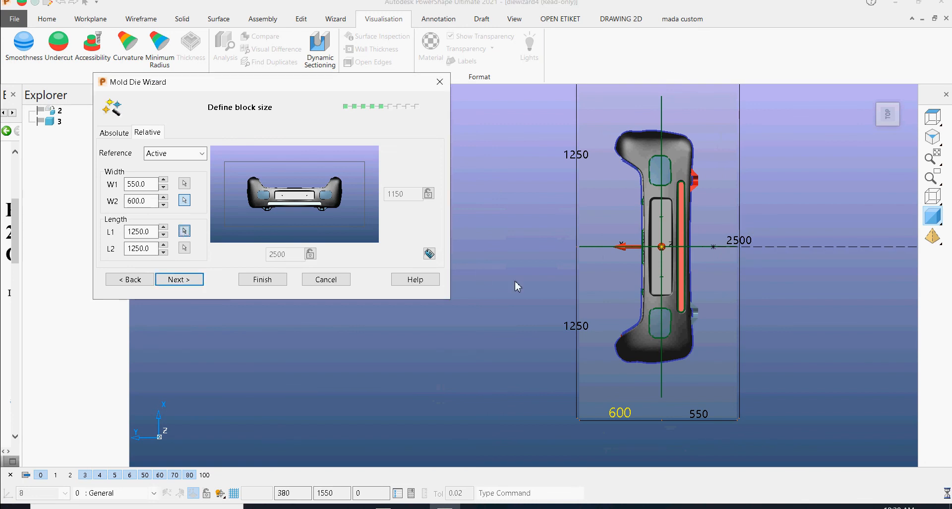
middle_click_drag(517, 287, 613, 377)
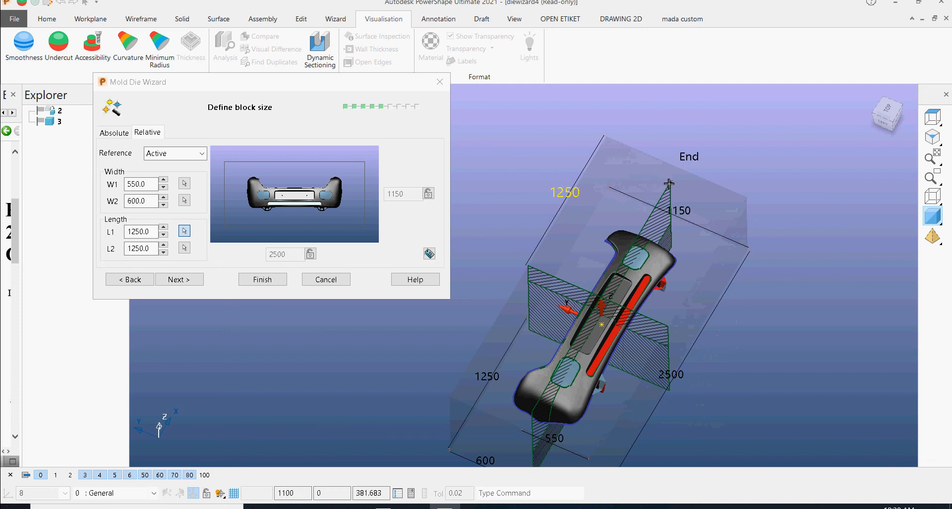
left_click(668, 183)
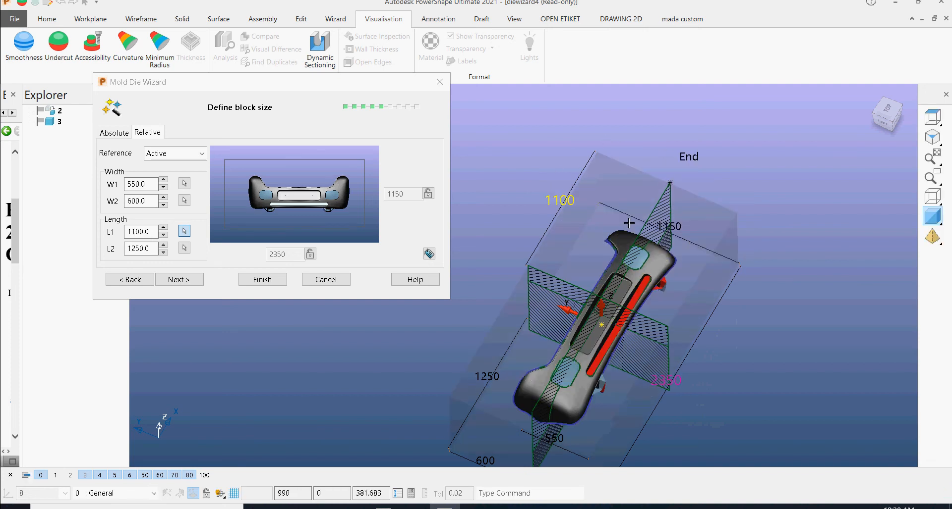
Set the block's L2 length to 1100 by picking a point on the near edge of the lengthwise hatched plane.
middle_click_drag(629, 224, 678, 135, "shift")
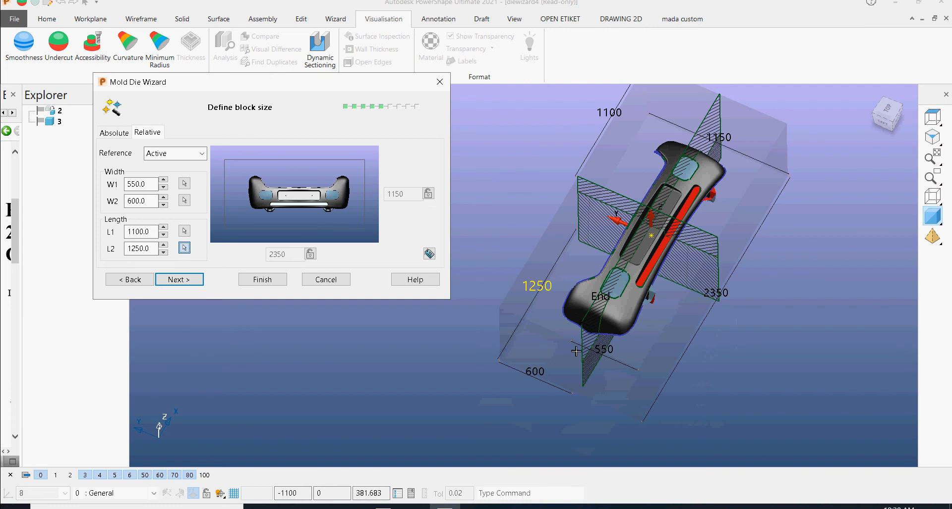
middle_click_drag(575, 351, 495, 238)
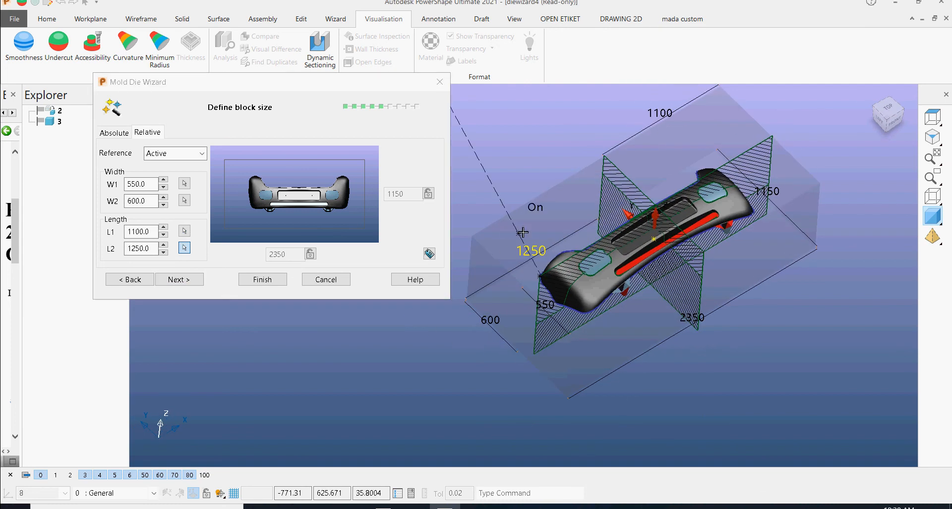
left_click(539, 276)
middle_click_drag(530, 268, 842, 164)
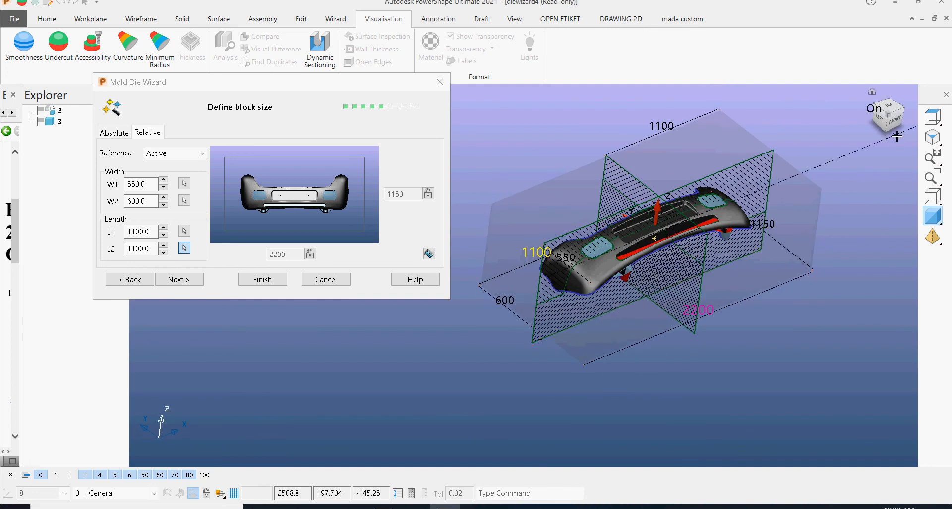
Check the block outline around the bumper from above and continue the wizard to the split surface creation.
left_click(888, 106)
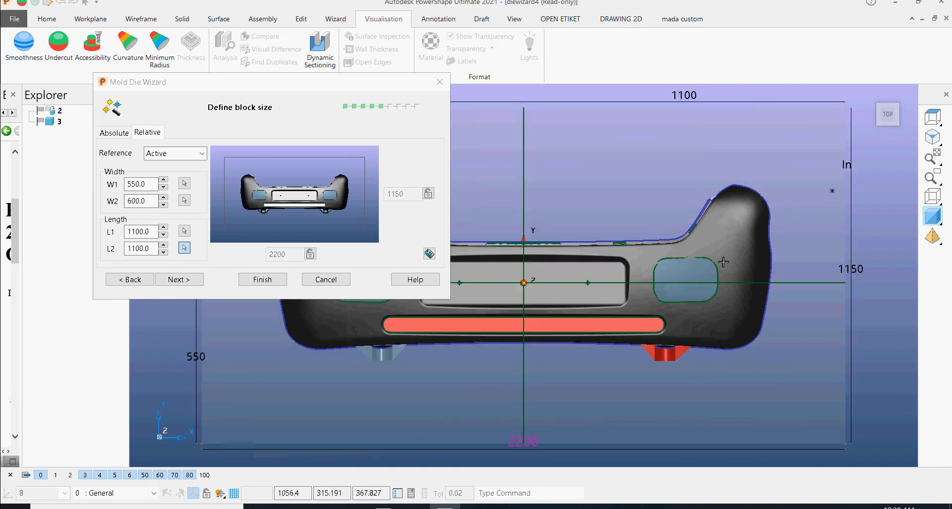
middle_click_drag(723, 262, 801, 257, "shift")
scroll(708, 307, "down", 3)
middle_click_drag(750, 308, 812, 301, "shift")
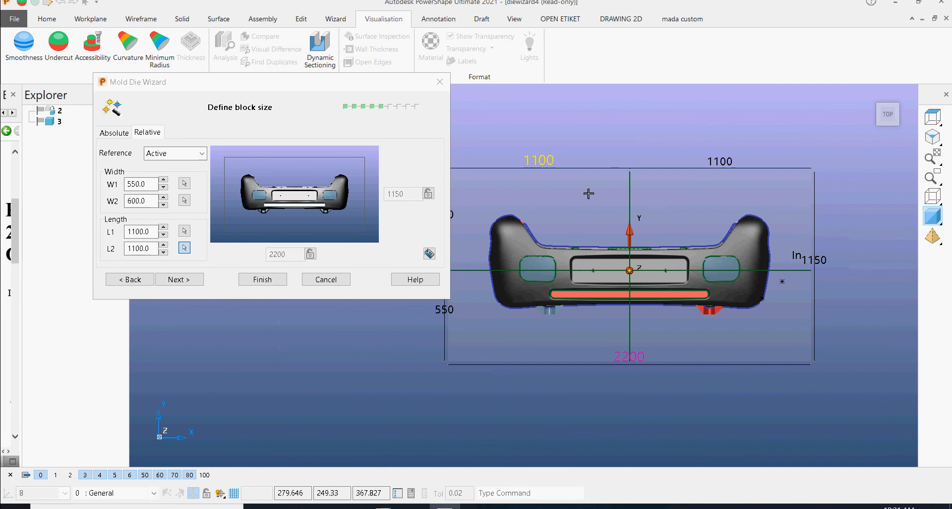
middle_click_drag(688, 306, 705, 299, "shift")
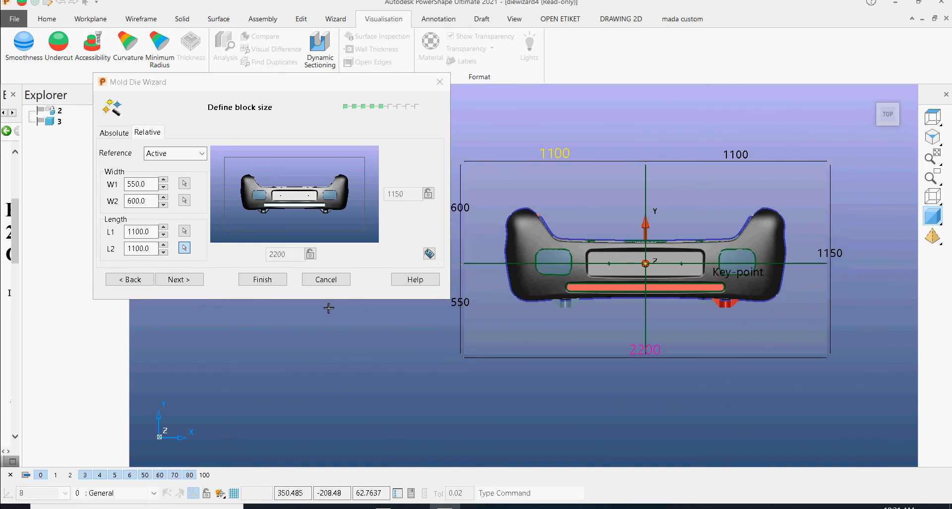
left_click(190, 281)
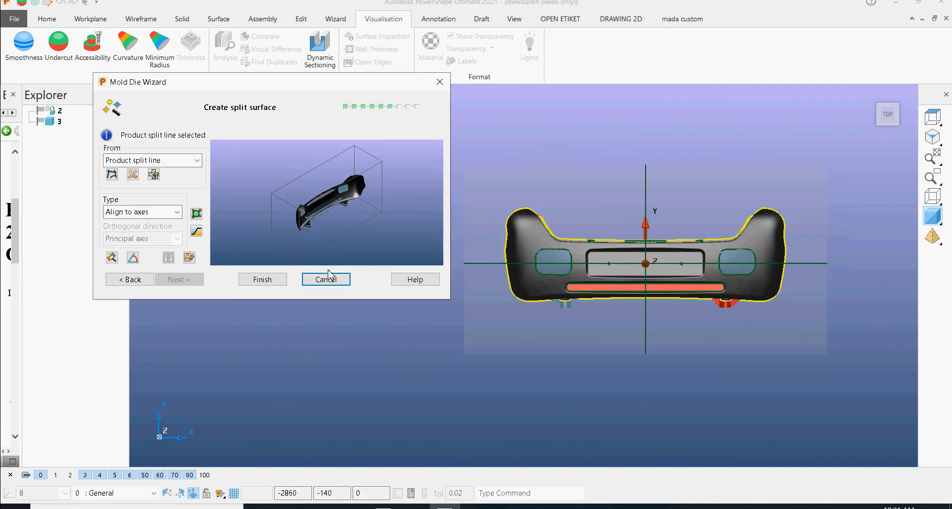
Inspect the product split line along the bumper's lower edge and brackets, and make level 100 visible.
mouse_move(546, 314)
middle_mouse_down()
mouse_move(711, 312)
mouse_move(694, 329)
middle_mouse_up()
scroll(616, 374, "up", 6)
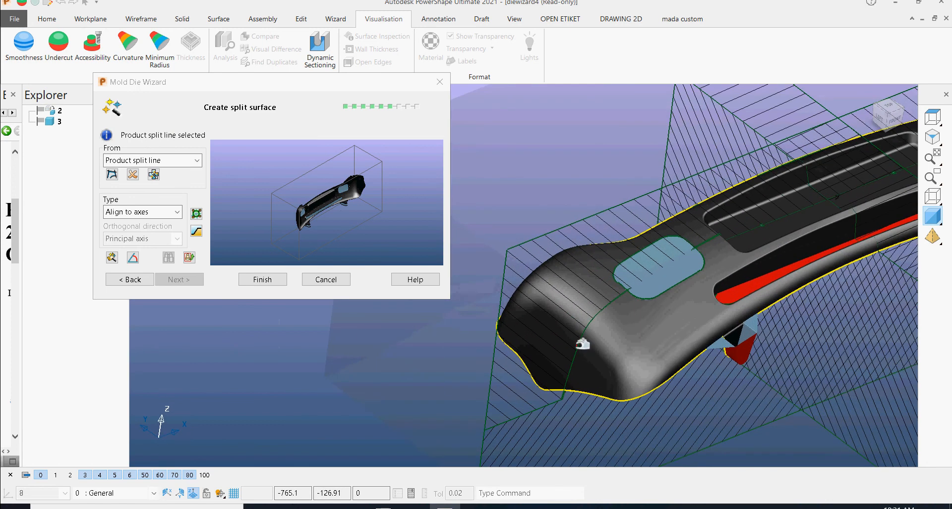
middle_click_drag(582, 344, 527, 353, "shift")
middle_click_drag(629, 343, 592, 223)
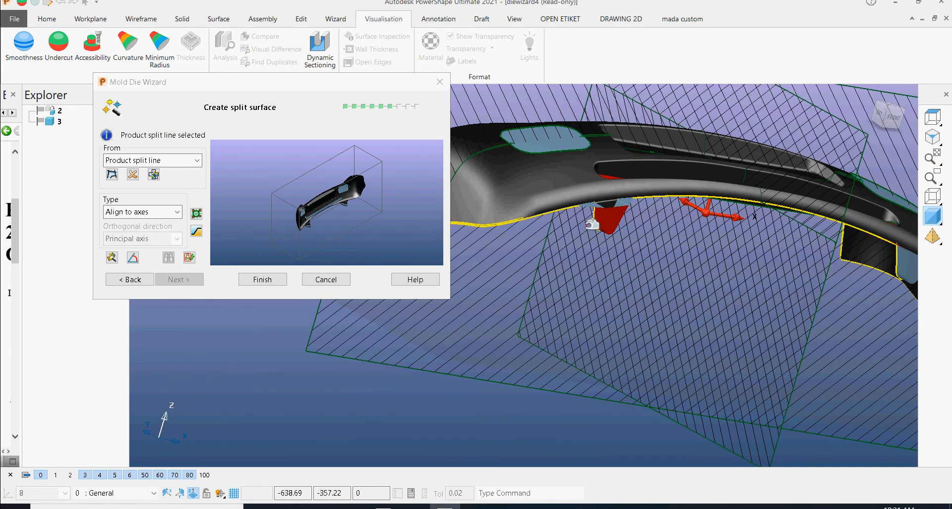
middle_click_drag(545, 282, 566, 387)
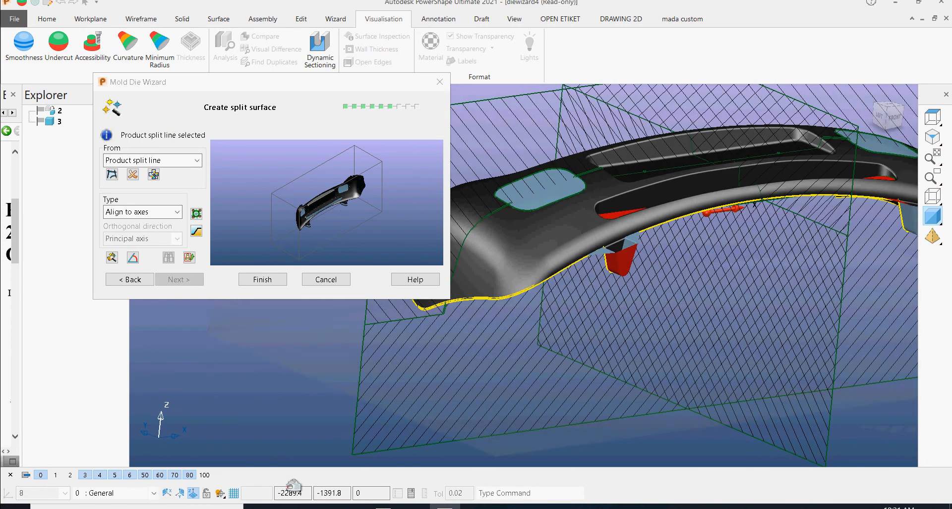
left_click(208, 477)
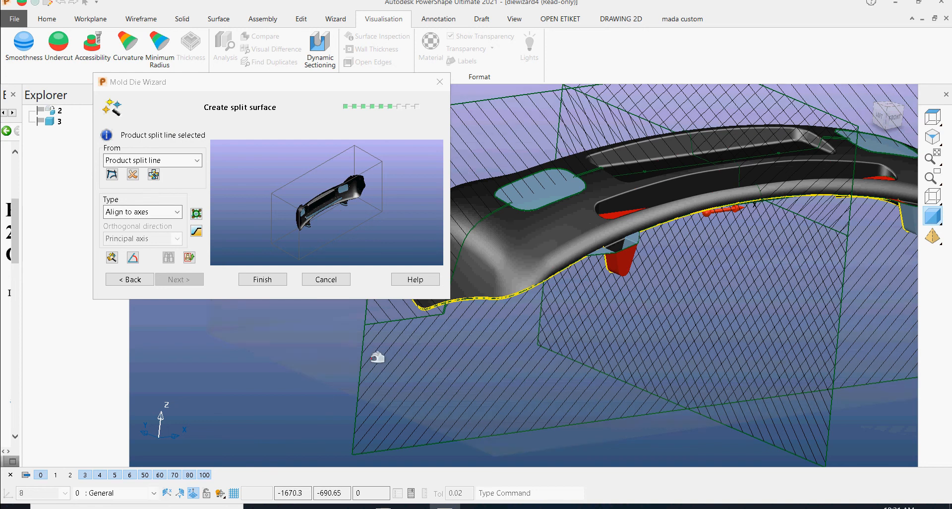
middle_click_drag(412, 338, 346, 358)
Base the split surface on an alternative composite curve, try to pick the curve near the bumper's bracket, and dismiss the error.
left_click(197, 160)
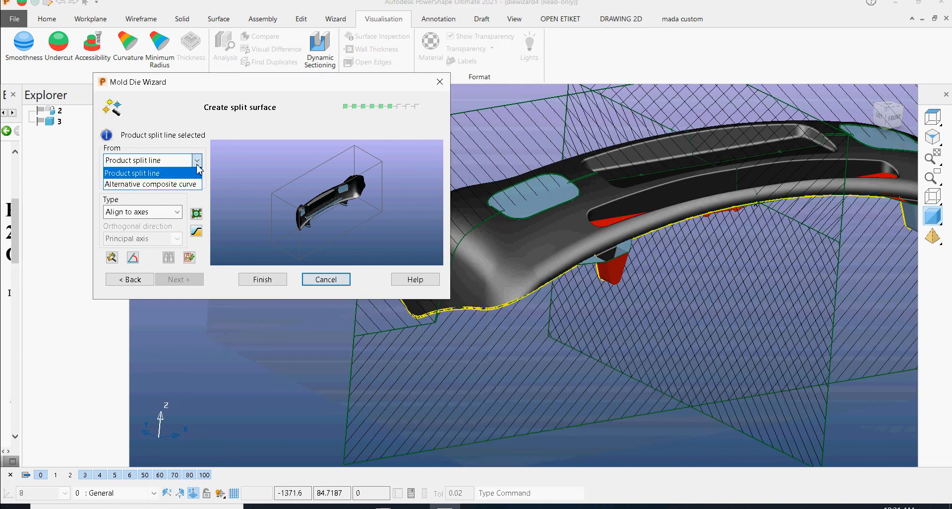
left_click(171, 184)
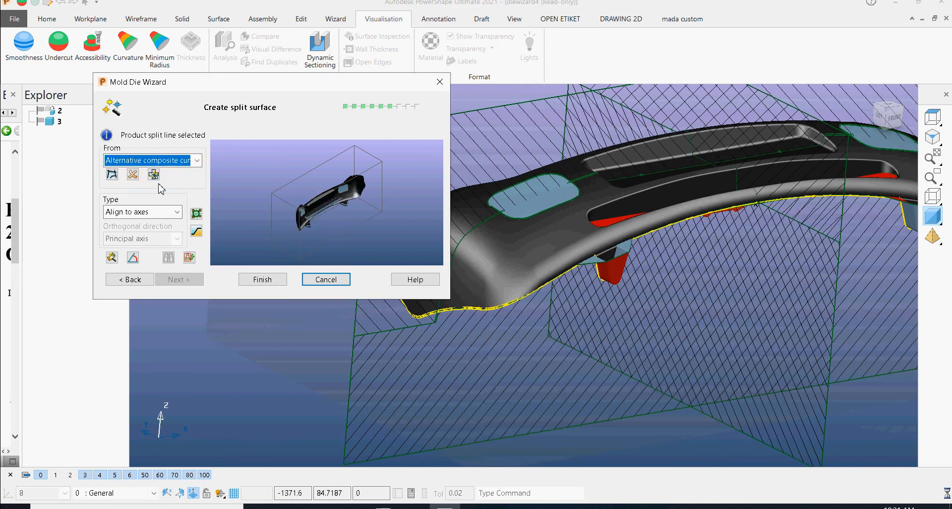
left_click(109, 180)
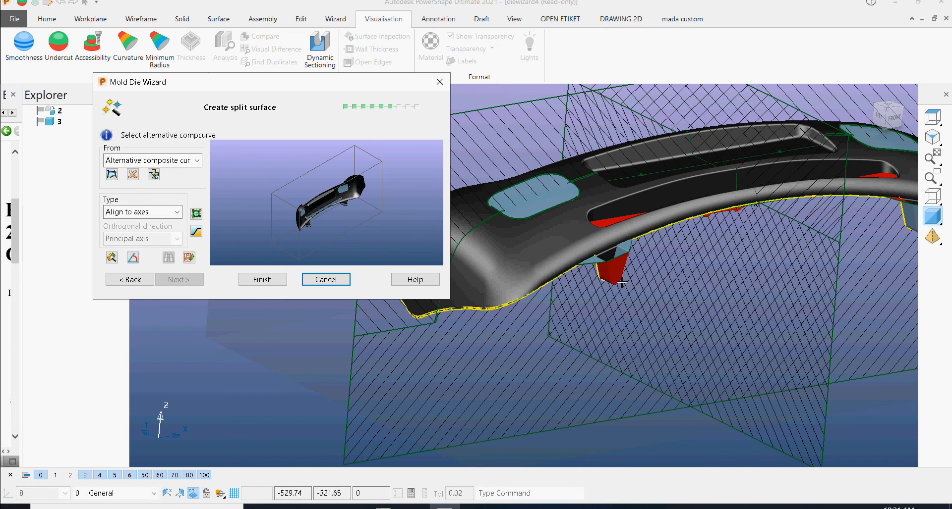
left_click(621, 257)
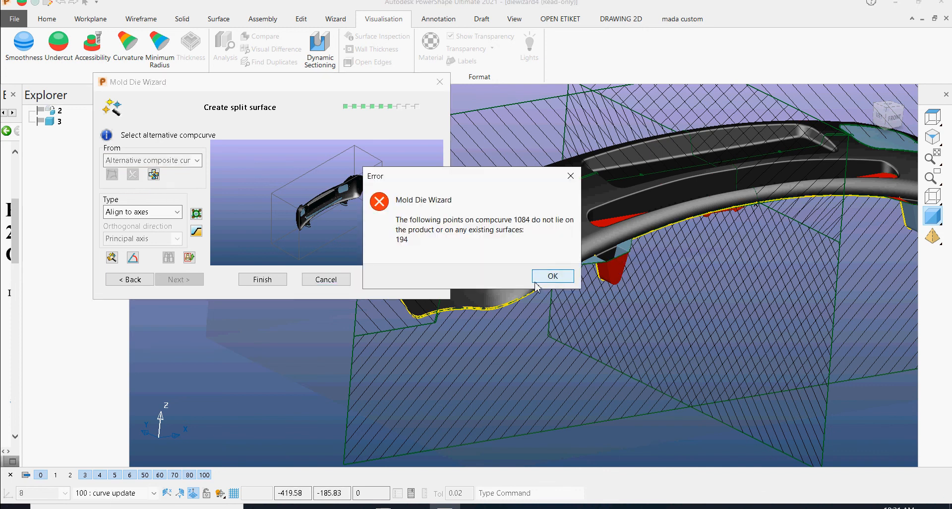
left_click(545, 277)
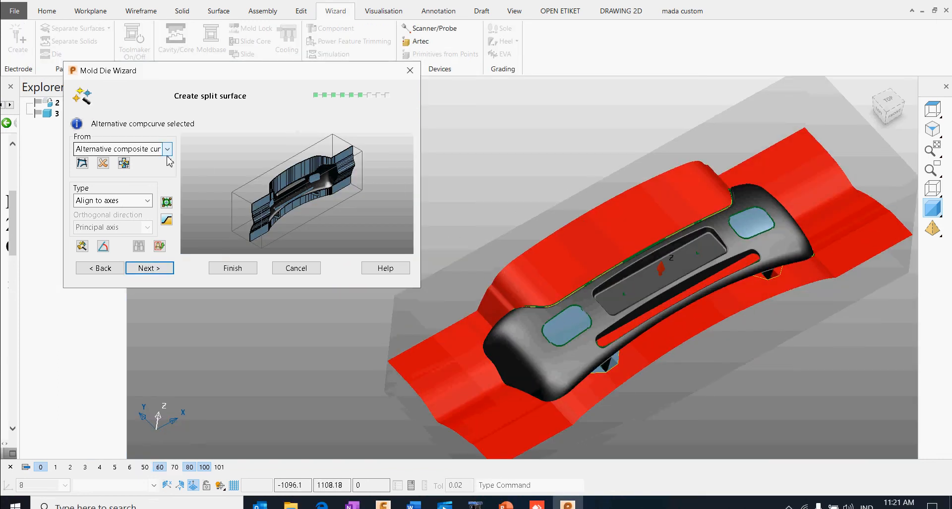
Keep Alternative composite curve as the source and examine the split surface around the bumper's end and brackets.
left_click(167, 149)
left_click(127, 173)
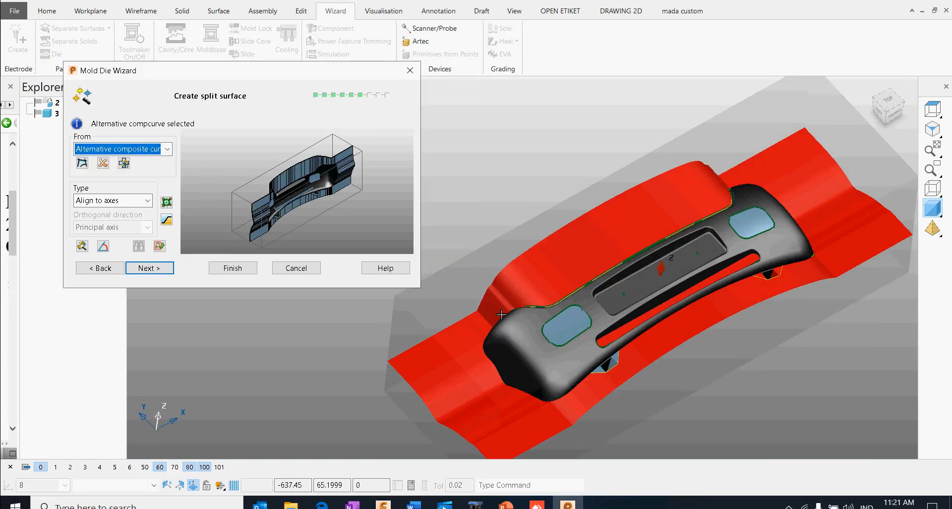
scroll(550, 328, "up", 5)
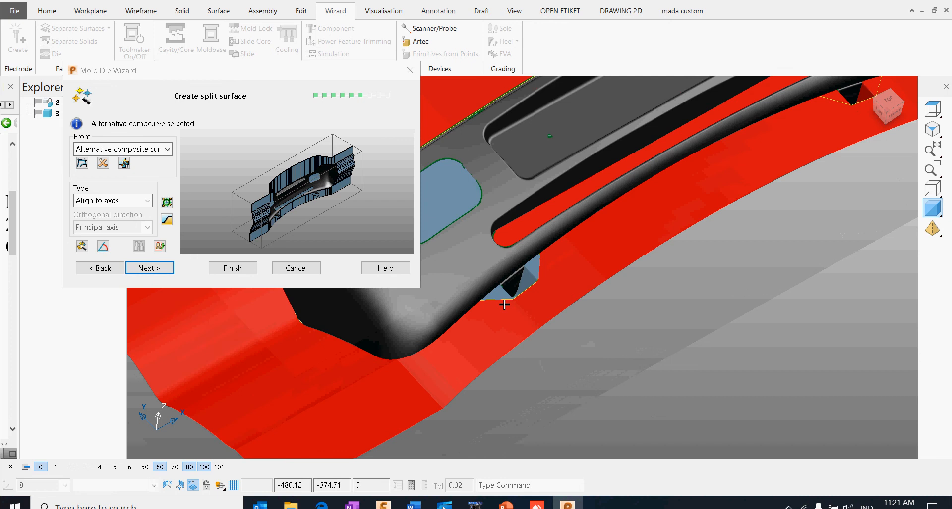
middle_click_drag(532, 263, 585, 307)
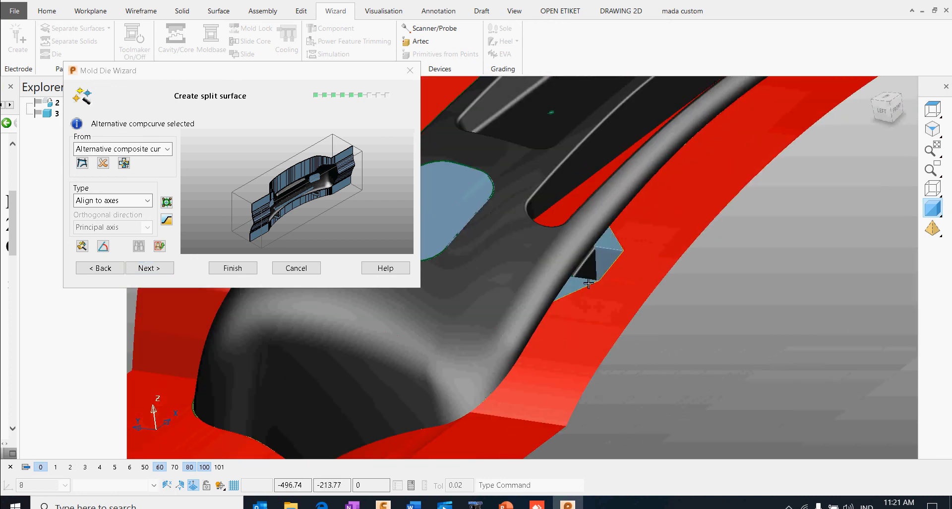
middle_click_drag(653, 336, 587, 329)
scroll(576, 342, "down", 3)
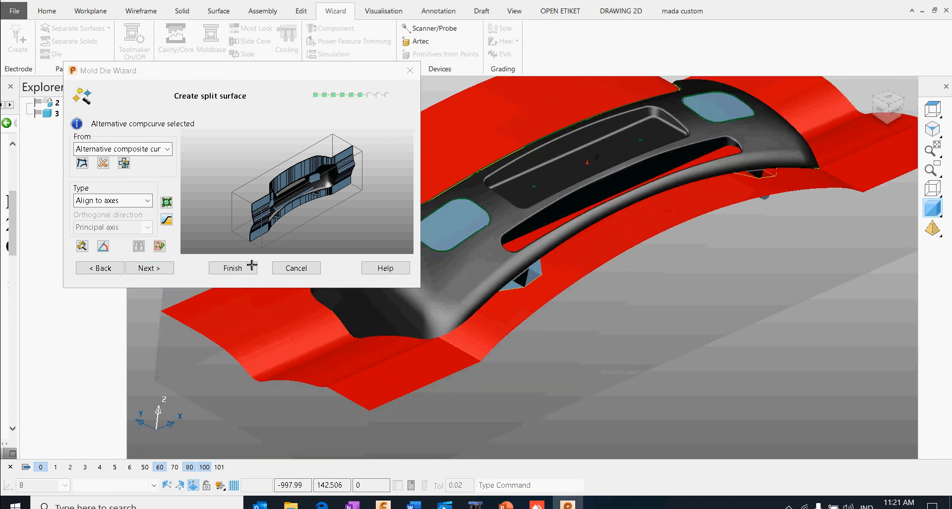
Open the split segment settings, turn off breakpoint insertion, and preview the split directions.
left_click(167, 202)
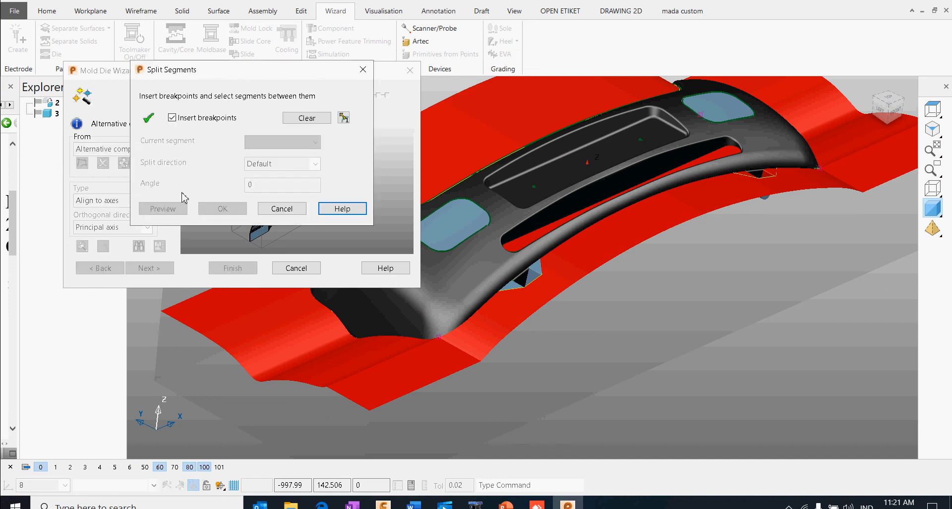
left_click(172, 117)
left_click(162, 208)
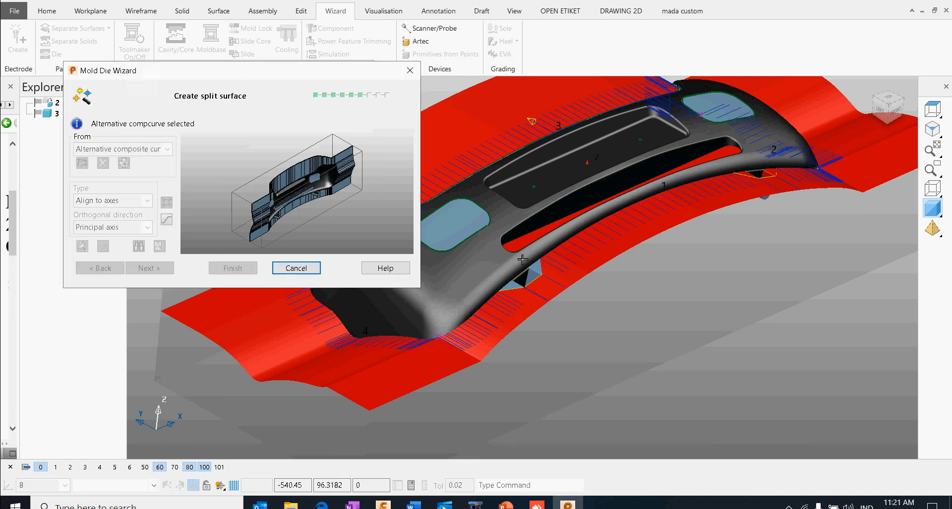
Examine the previewed split direction lines around the bumper's long edges and both ends from several angles.
middle_click_drag(578, 307, 510, 339)
scroll(515, 339, "up", 5)
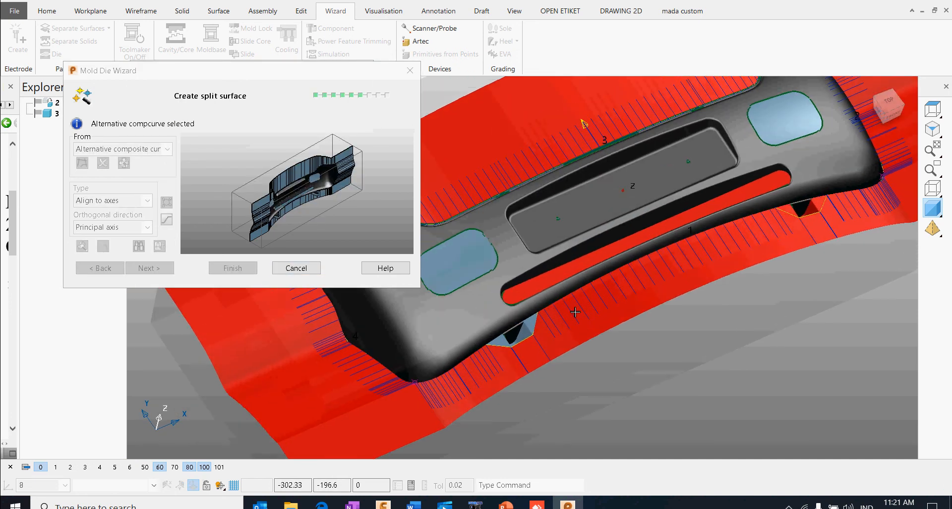
middle_click_drag(553, 300, 630, 393)
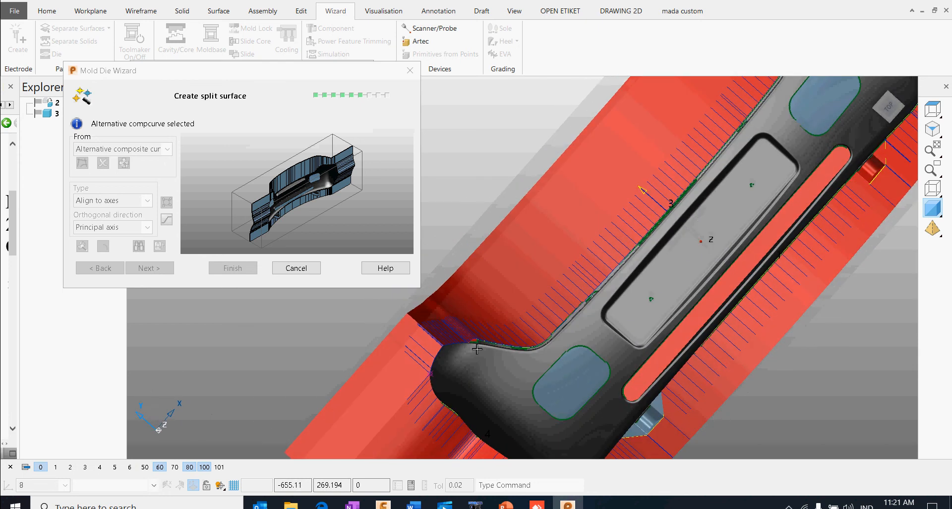
scroll(472, 346, "up", 3)
middle_click_drag(619, 351, 813, 201)
middle_click_drag(541, 323, 648, 346)
scroll(690, 295, "up", 1)
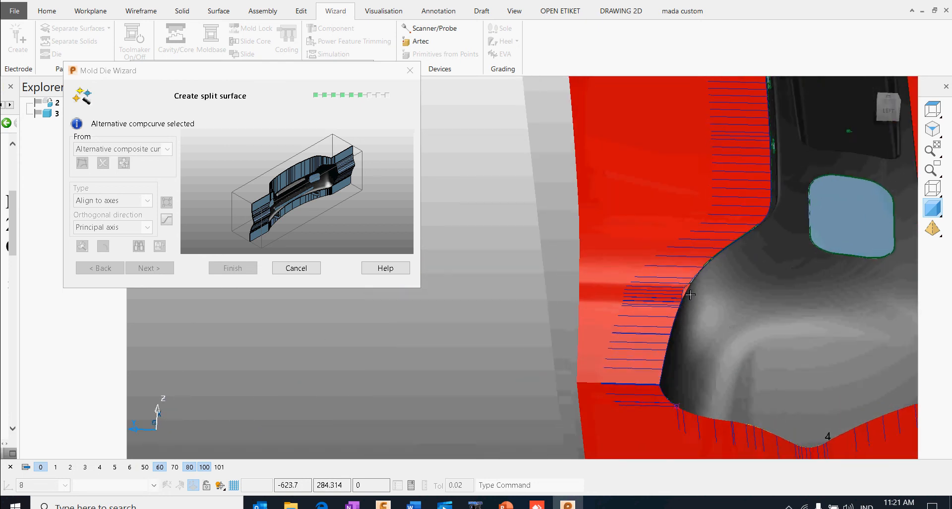
scroll(690, 295, "down", 5)
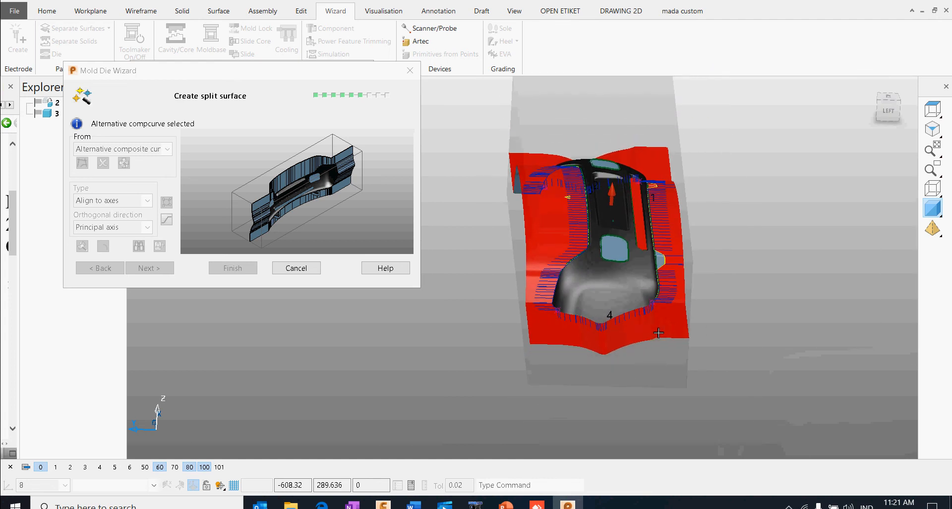
middle_click_drag(694, 336, 412, 344)
middle_click_drag(535, 318, 595, 293)
scroll(608, 282, "up", 1)
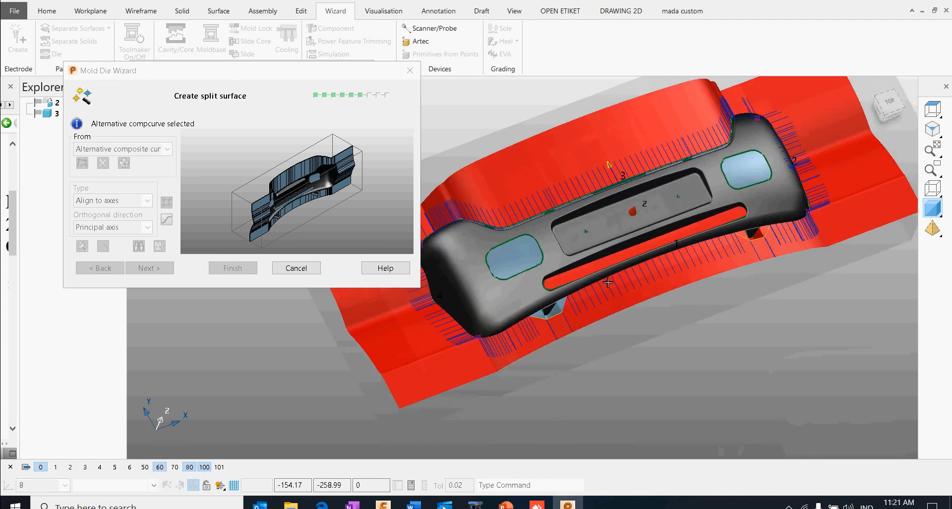
scroll(627, 290, "up", 4)
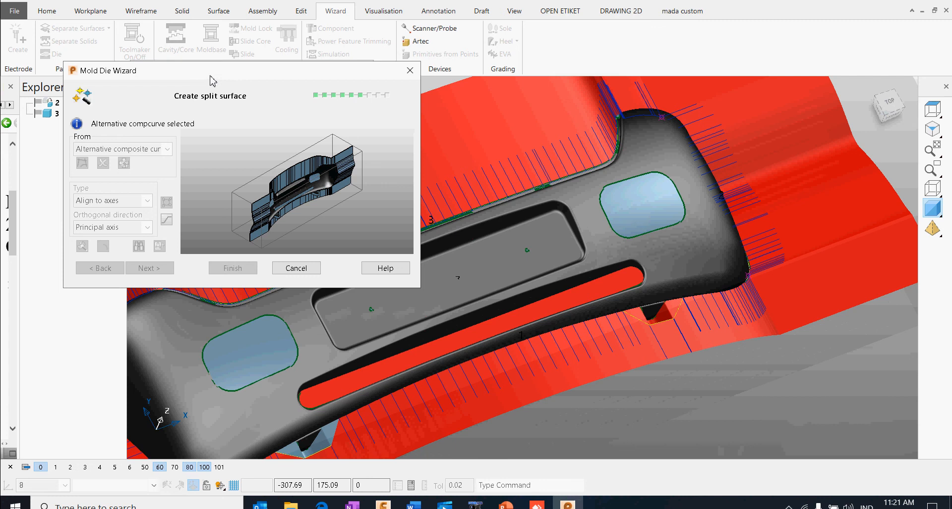
Move the wizard clear of the segment settings and insert a breakpoint midway along the bumper's lower long edge.
left_click_drag(212, 81, 170, 277)
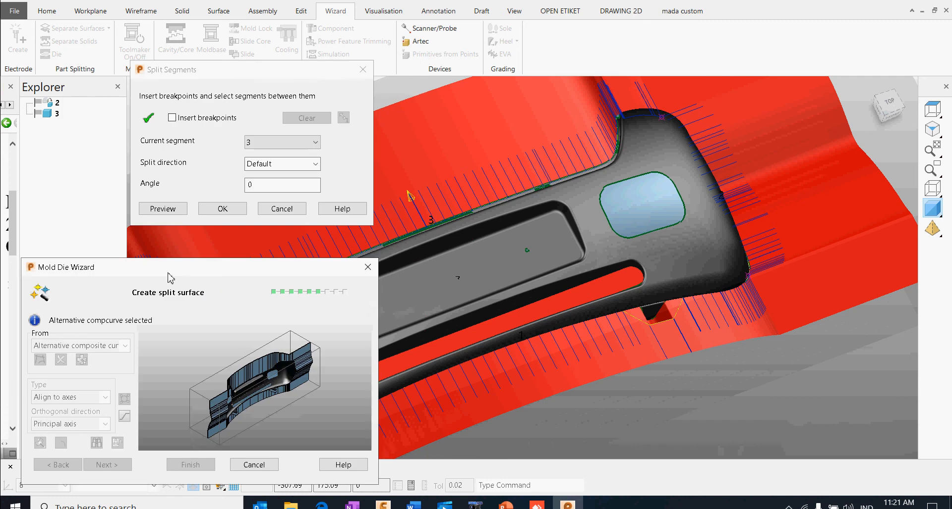
left_click(172, 117)
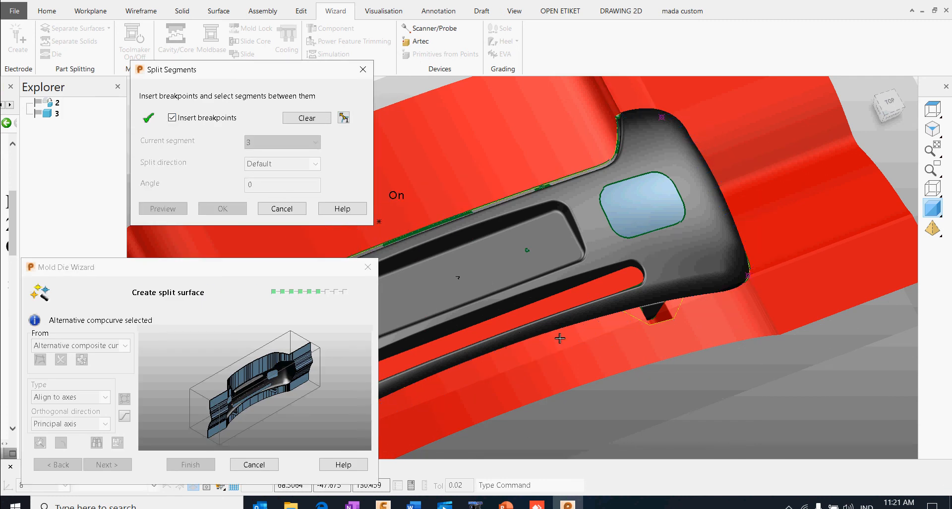
middle_click_drag(532, 345, 622, 316, "shift")
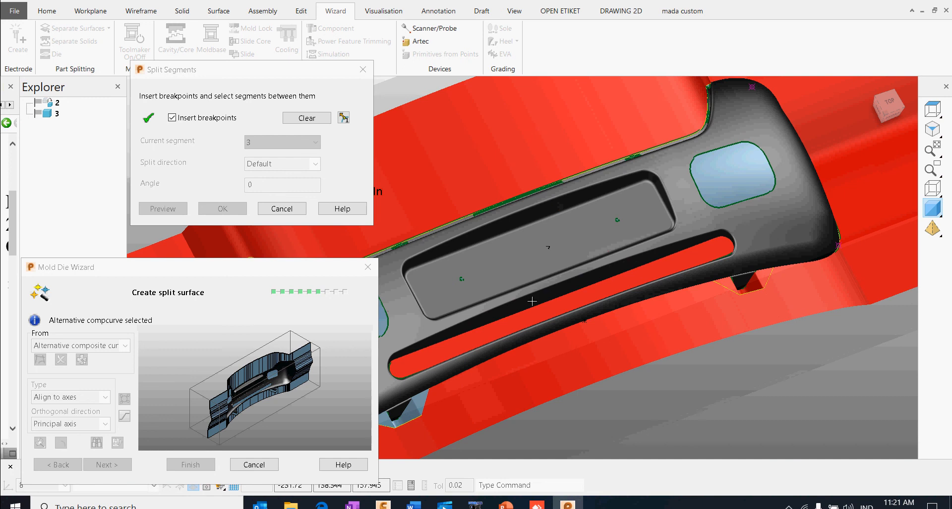
left_click(584, 330)
left_click(172, 118)
Make split segment 5 on the bumper's lower edge current and keep its split direction at Default.
left_click(313, 142)
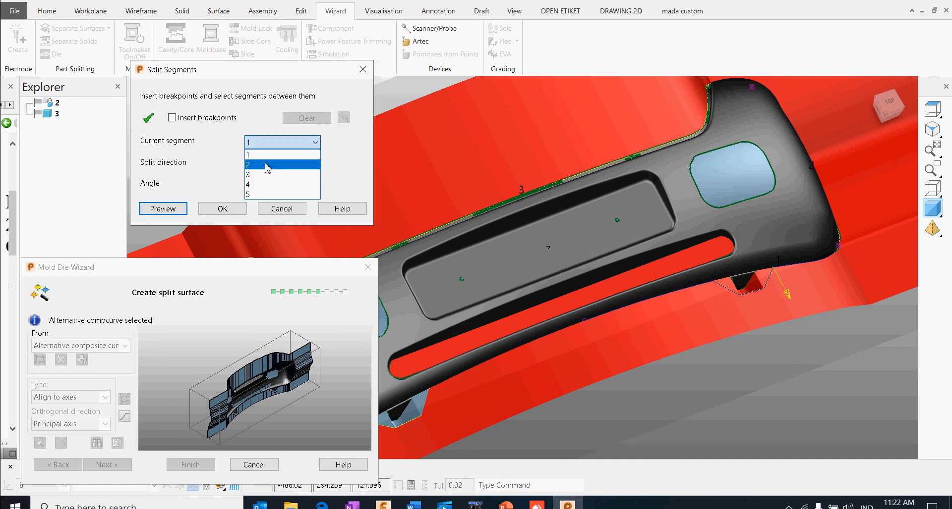
left_click(262, 195)
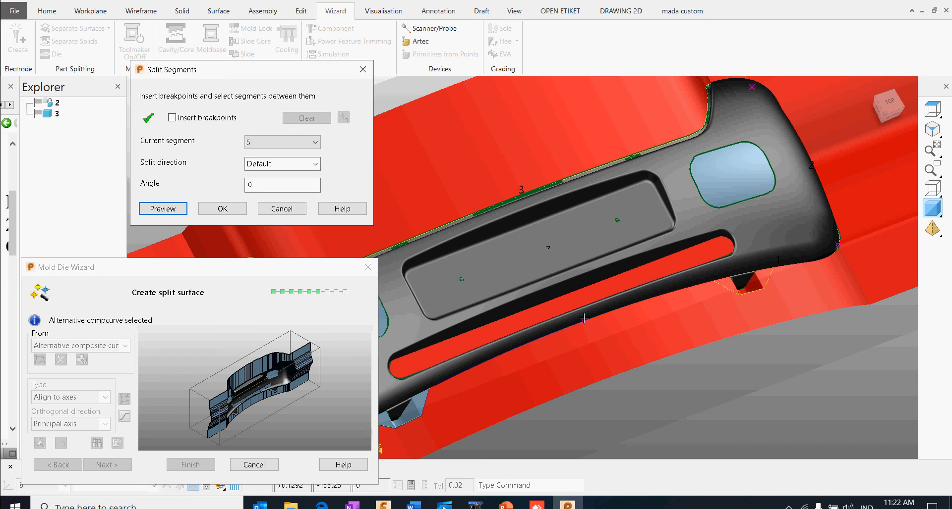
scroll(582, 238, "down", 3)
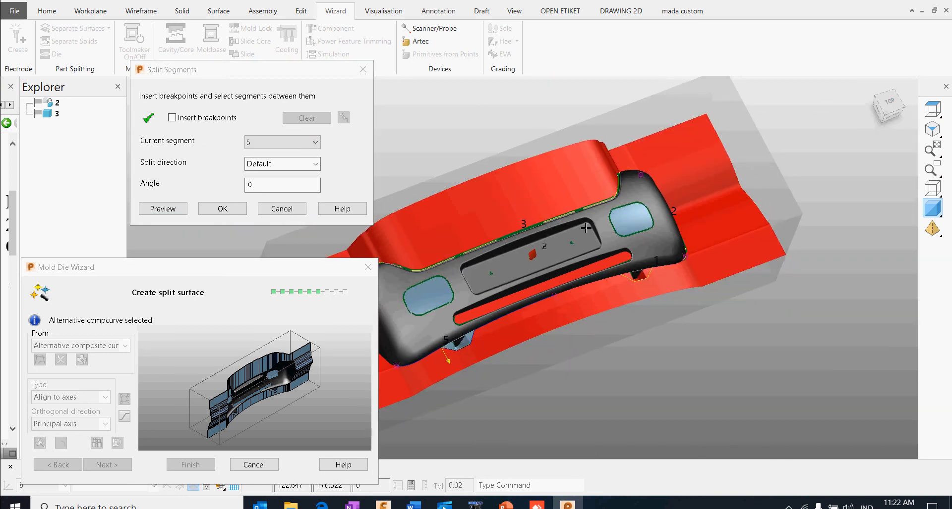
middle_click_drag(638, 232, 690, 227, "shift")
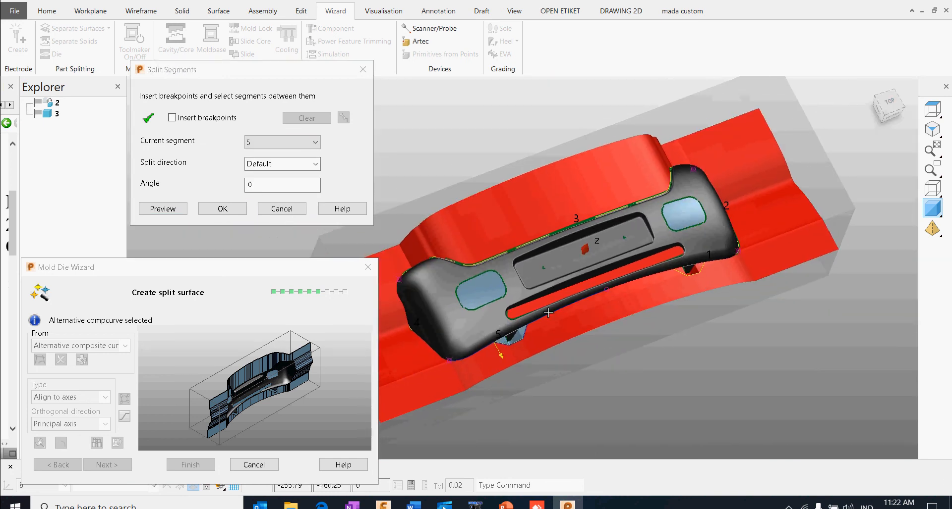
scroll(554, 329, "up", 2)
scroll(500, 342, "up", 2)
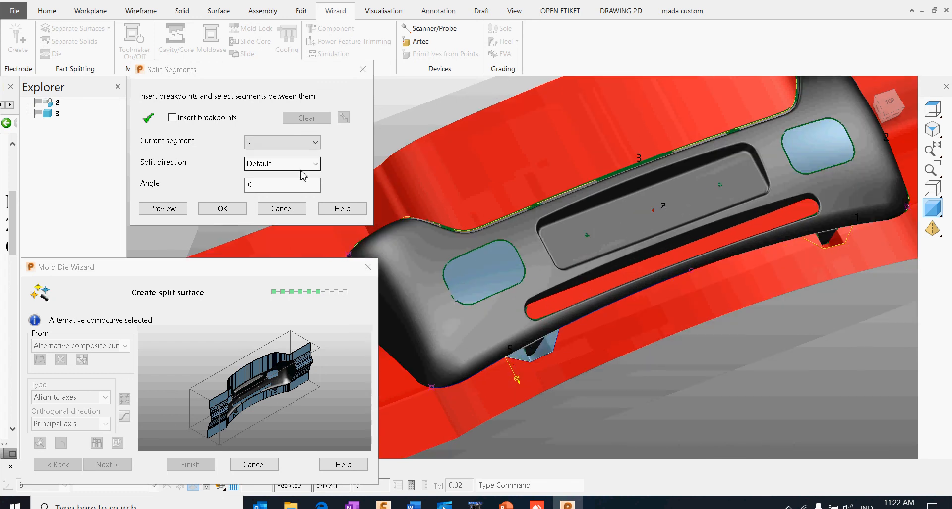
left_click(314, 164)
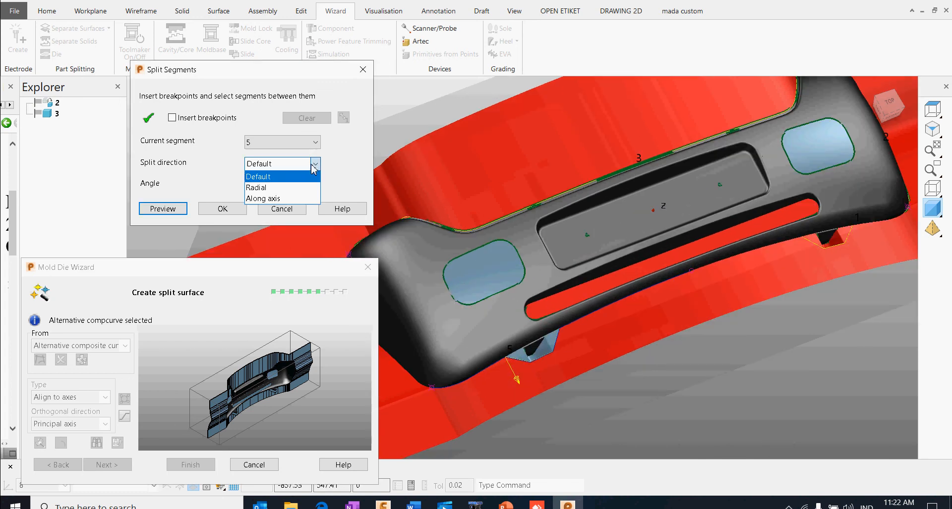
left_click(286, 178)
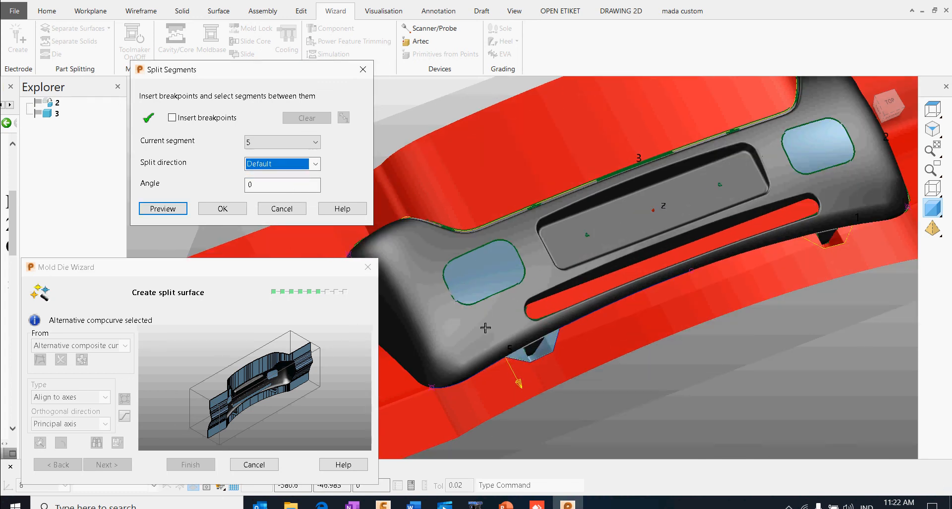
Try the Radial split direction on segment 5 and inspect its direction arrow.
left_click(314, 165)
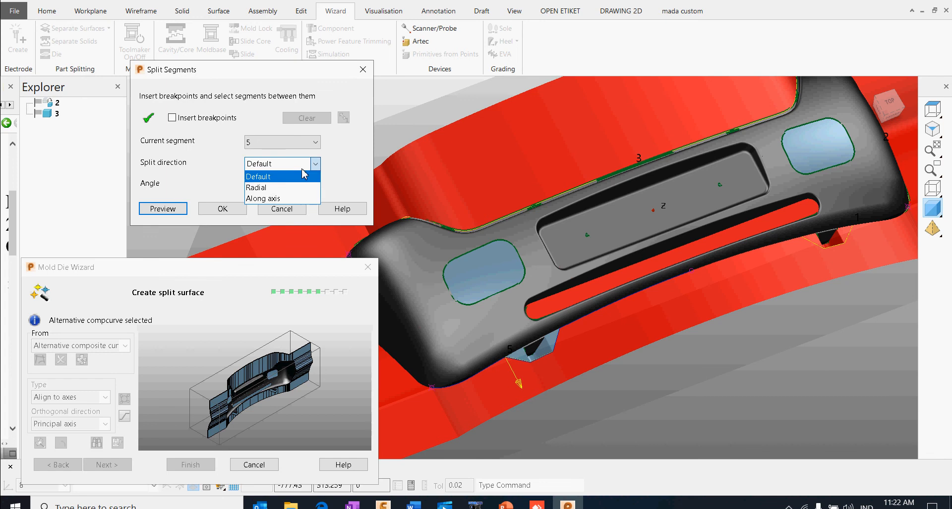
left_click(285, 188)
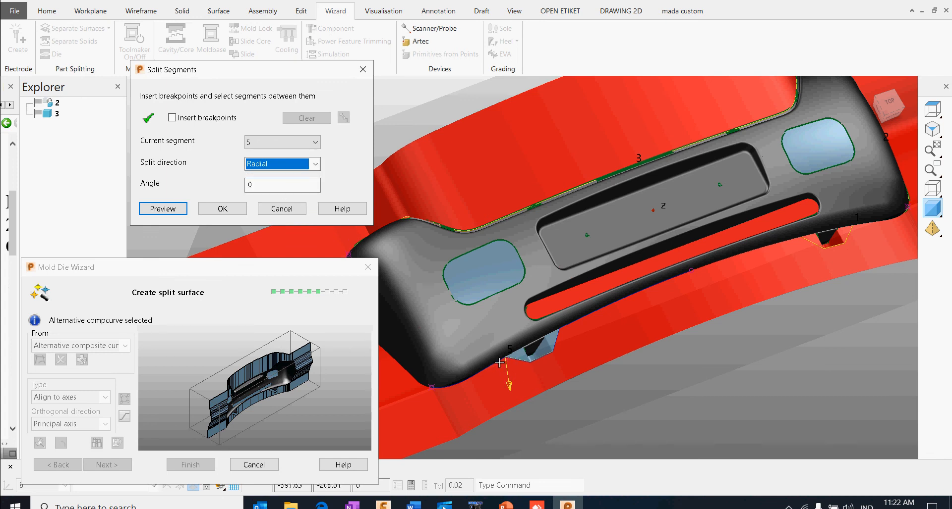
scroll(518, 361, "up", 2)
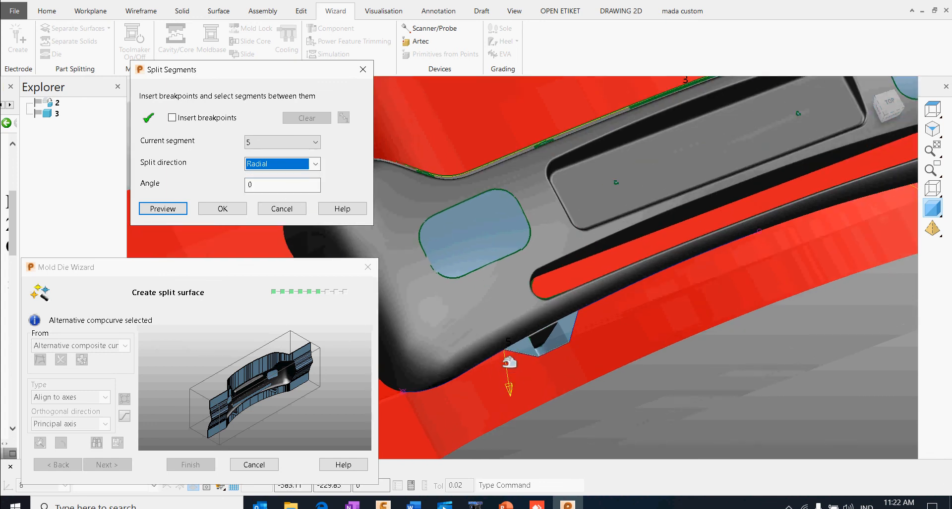
Try the Along axis split direction on segment 5 with X and with Y, and discard the split segment changes.
left_click(286, 168)
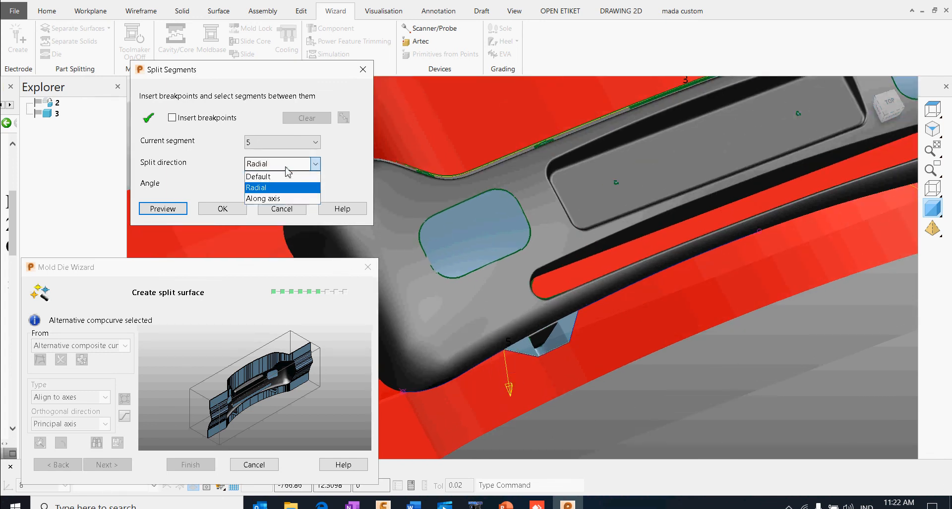
left_click(288, 198)
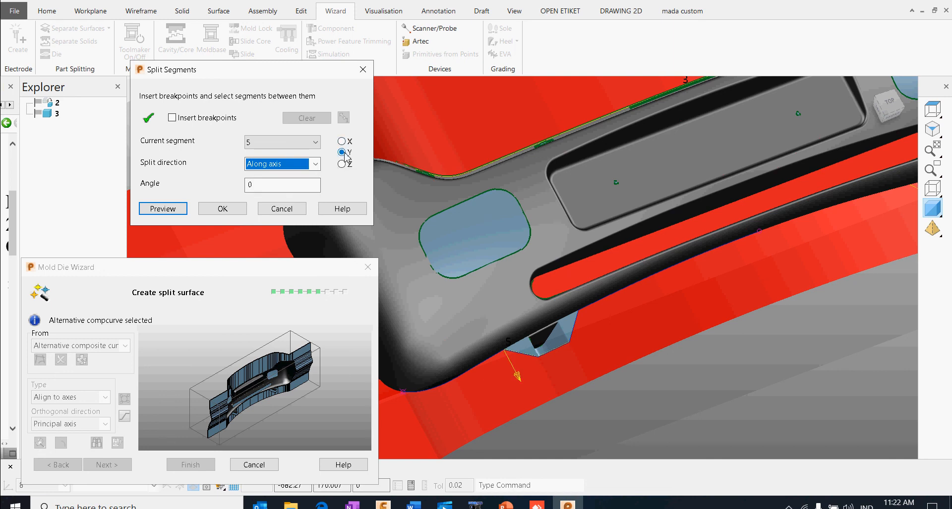
left_click(341, 142)
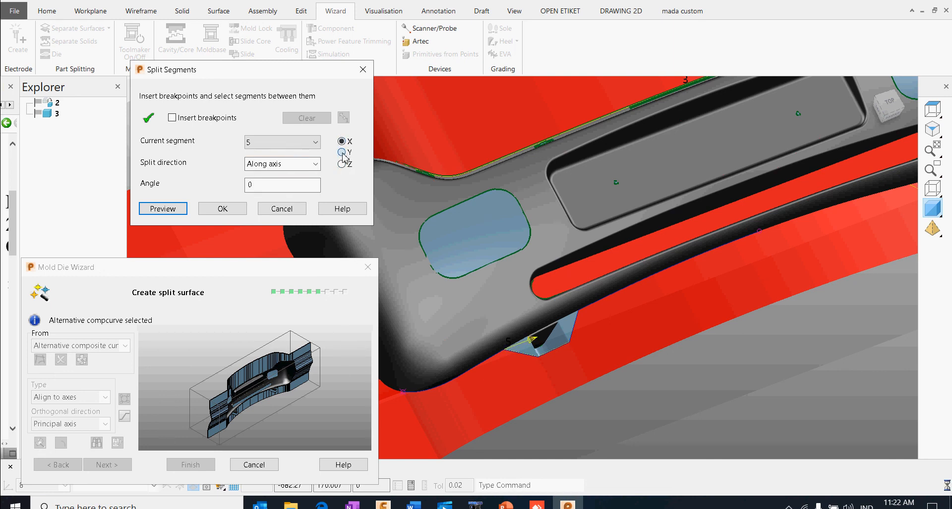
left_click(342, 152)
left_click(491, 327)
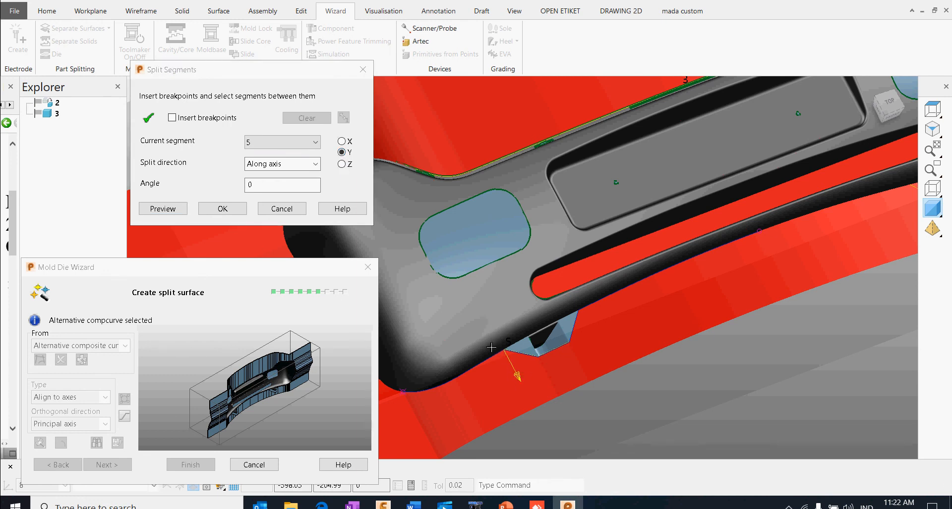
left_click(303, 213)
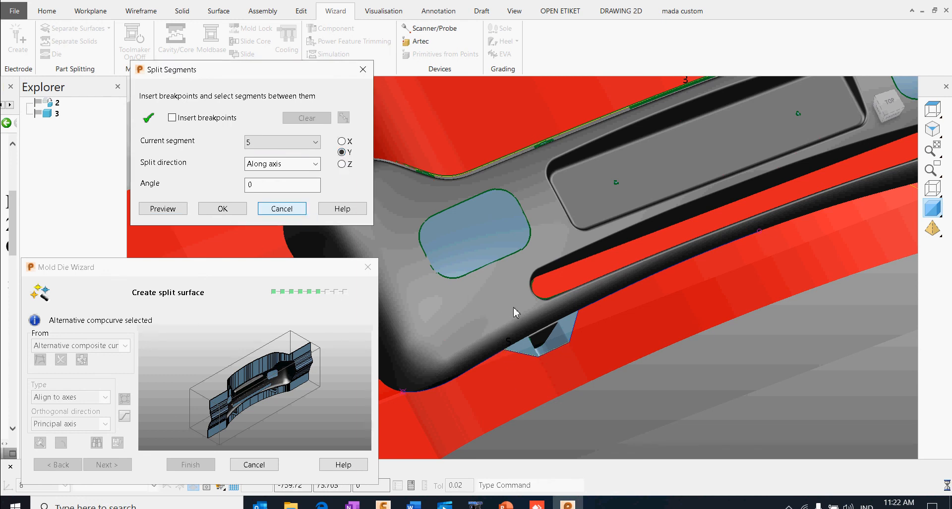
Move the wizard aside and accept the Align to axes split surface to proceed to the block heights.
scroll(664, 380, "down", 4)
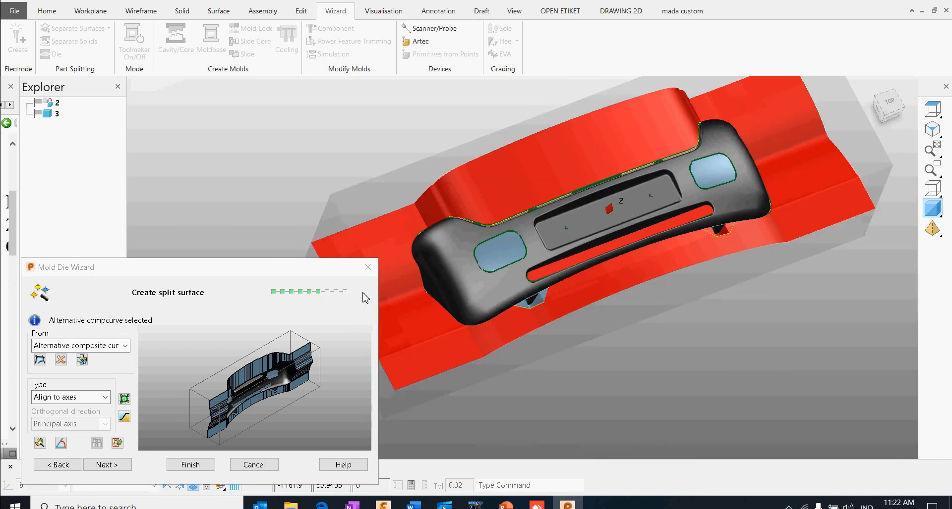
left_click_drag(322, 276, 427, 147)
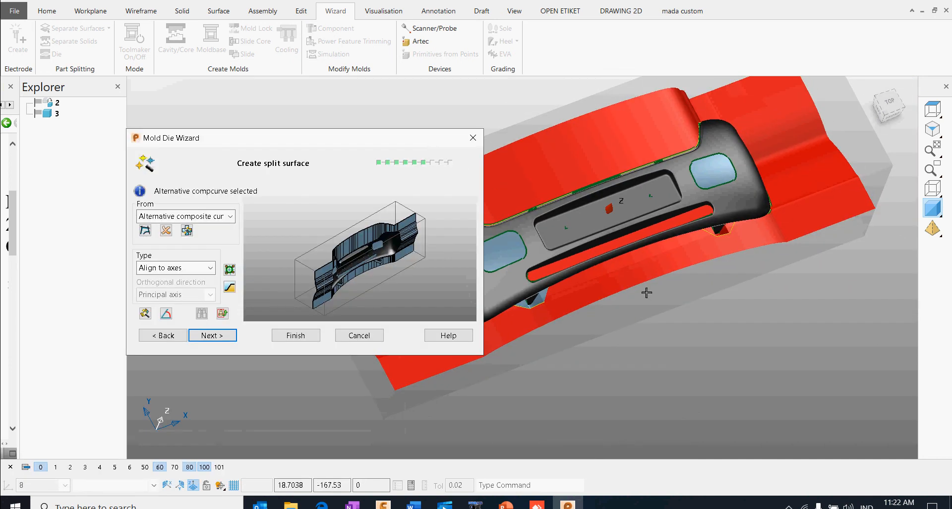
left_click(218, 337)
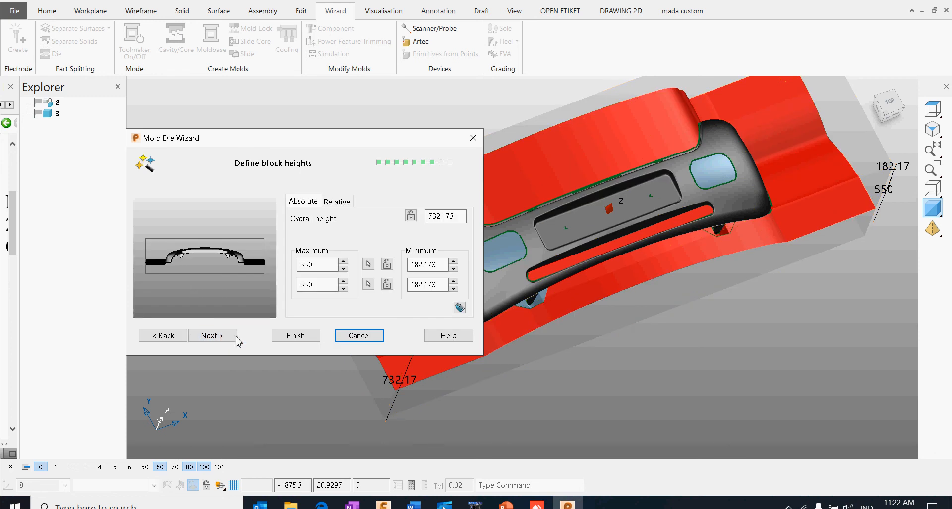
Compare the absolute and relative block height settings with the block around the bumper, and keep the relative settings.
middle_click_drag(580, 376, 612, 346)
left_click(207, 271)
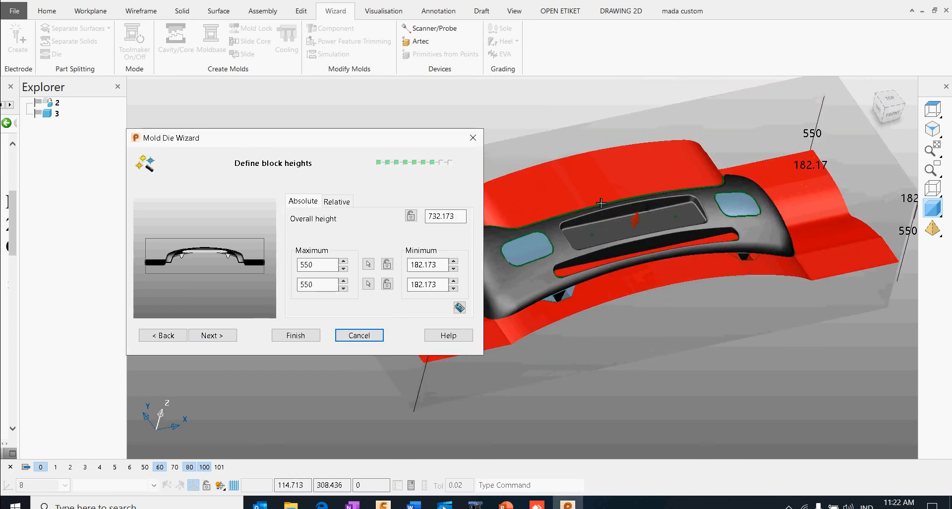
left_click(893, 118)
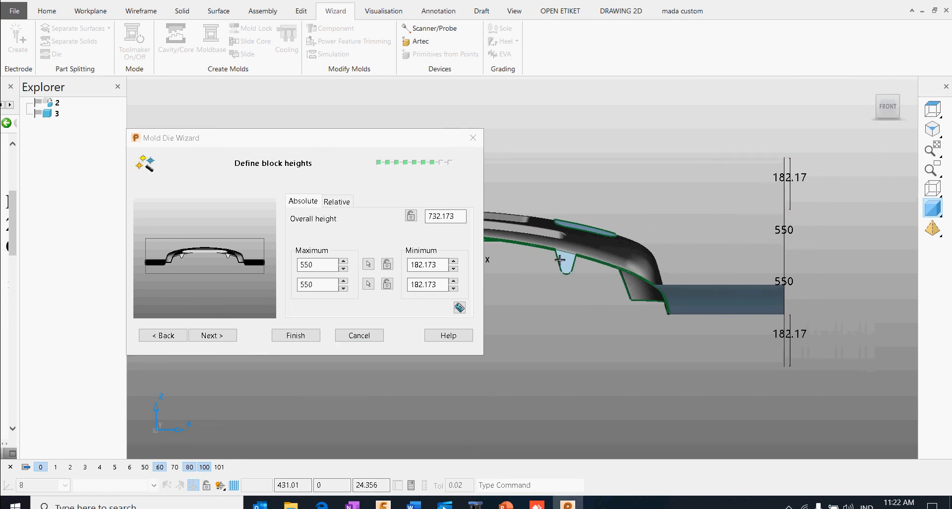
left_click(336, 201)
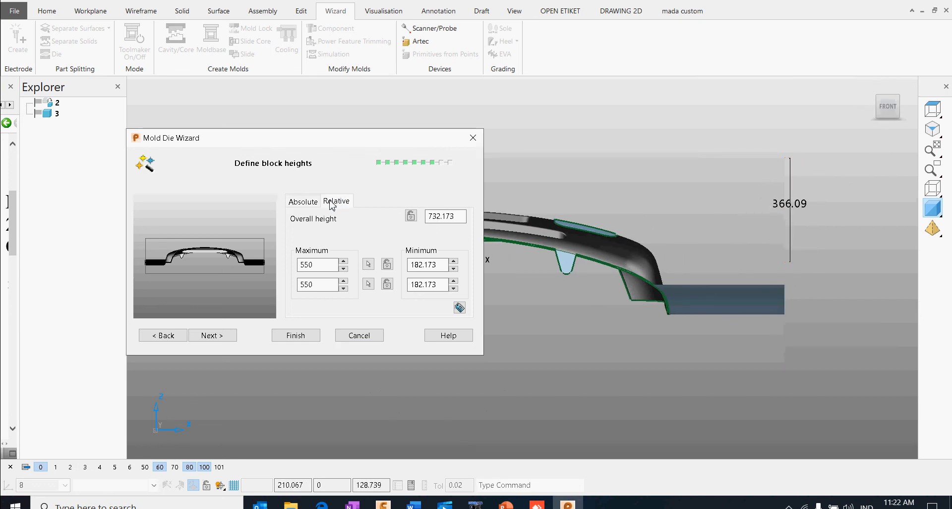
left_click(313, 203)
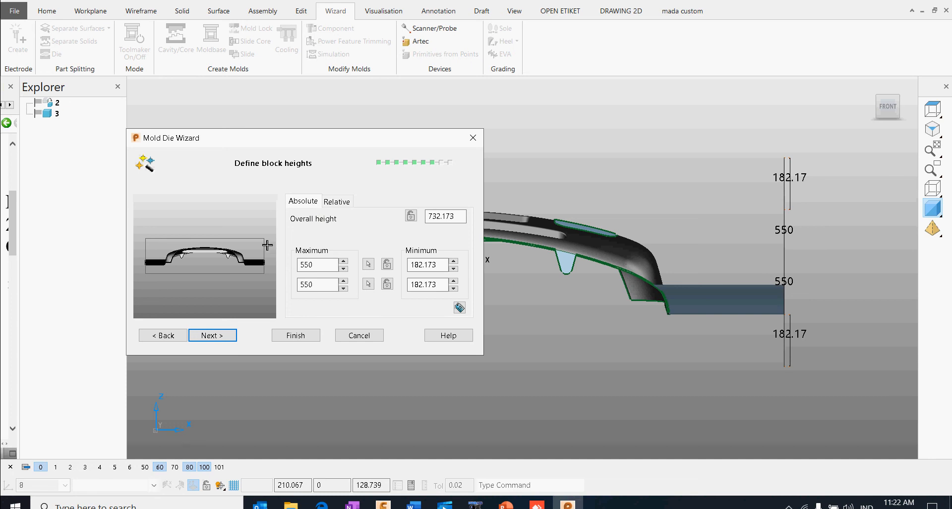
double_click(298, 265)
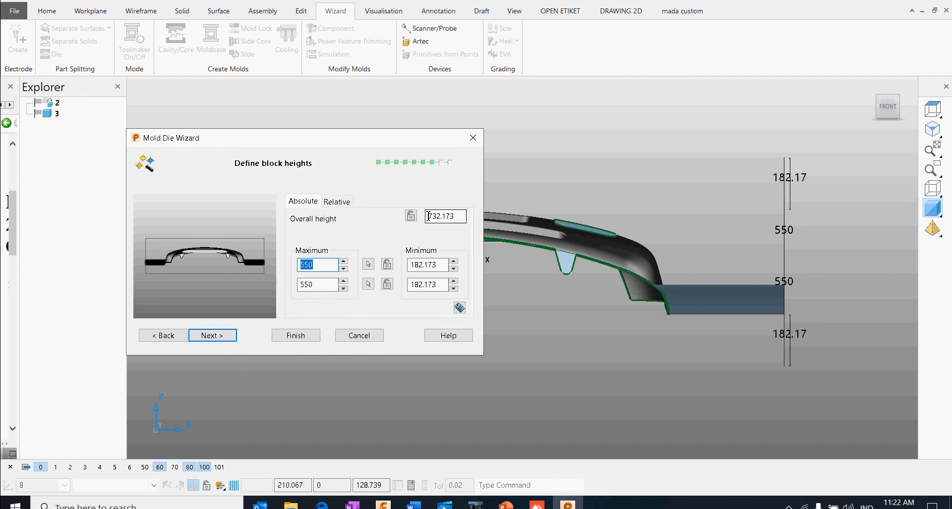
left_click(349, 203)
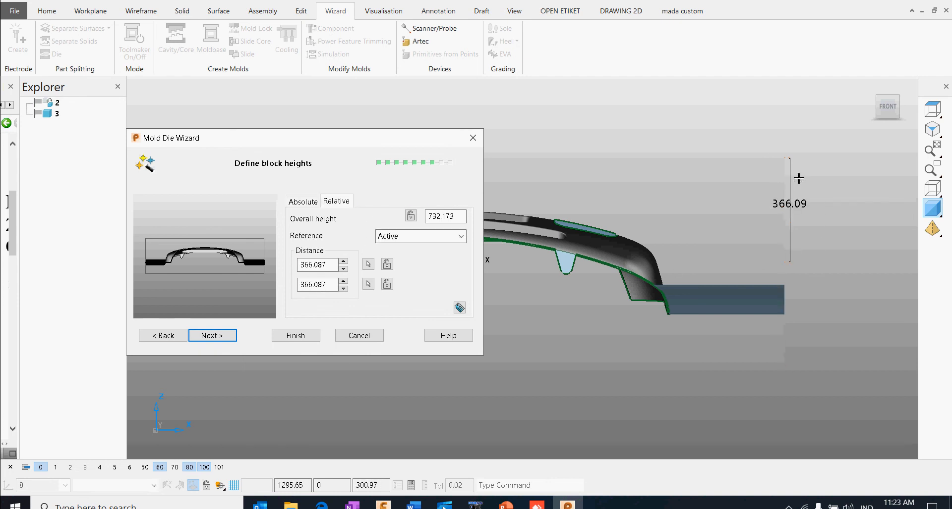
middle_click_drag(729, 269, 680, 336)
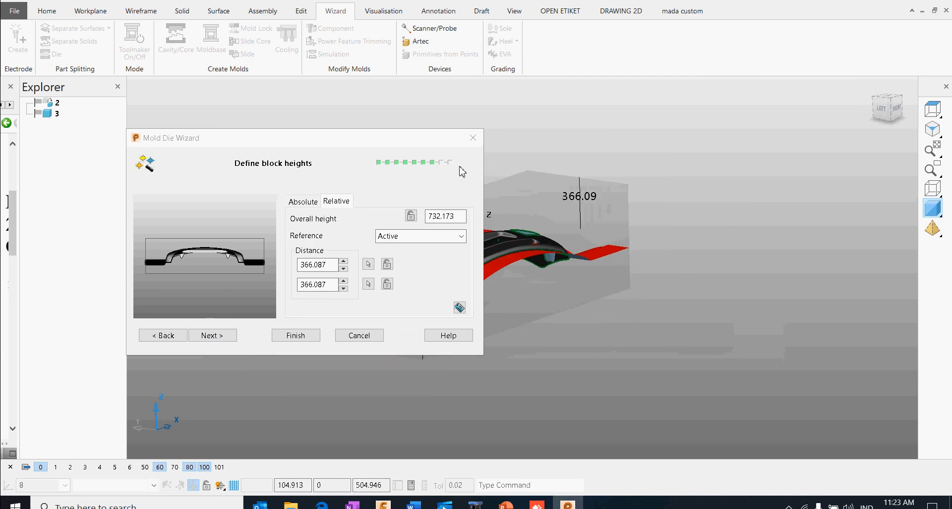
Set the block's overall height to 750 relative to the Active reference, check it around the bumper, and accept the block heights.
left_click_drag(427, 142, 260, 112)
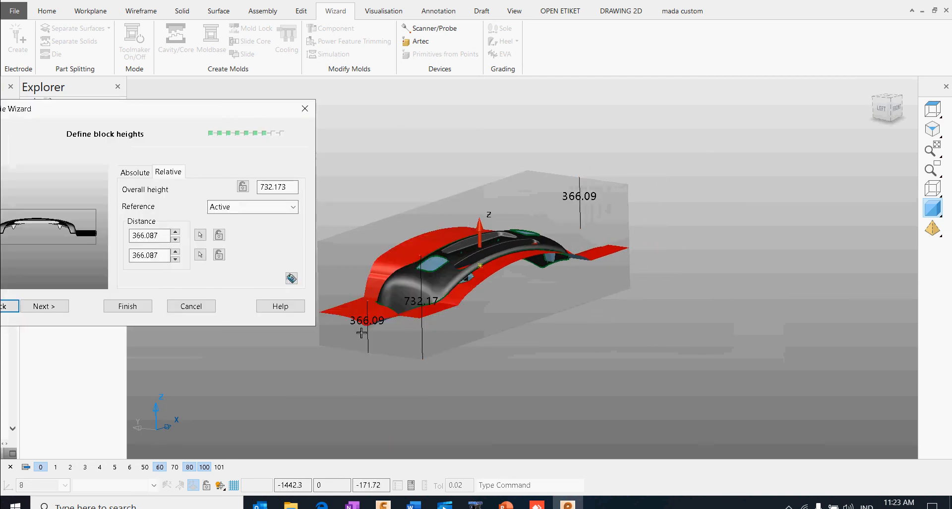
left_click_drag(235, 114, 491, 109)
left_click(546, 183)
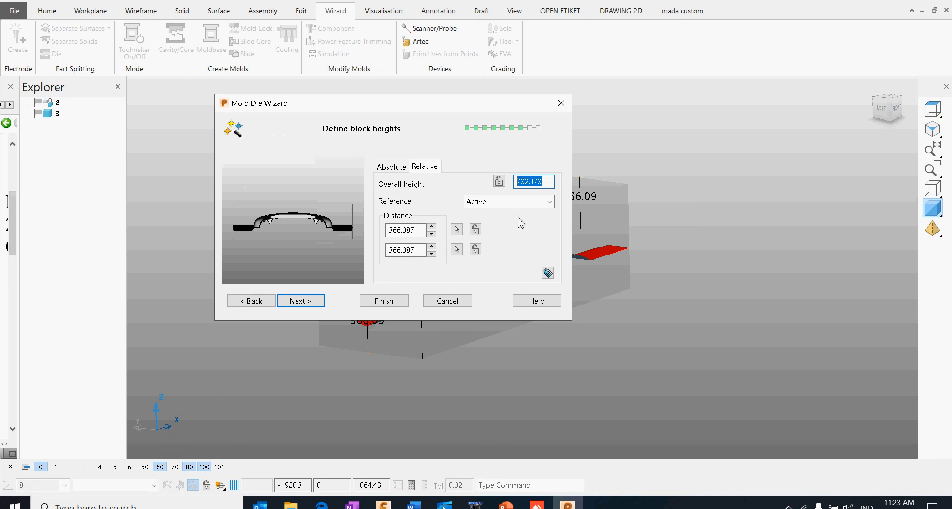
left_click_drag(543, 181, 522, 181)
left_click_drag(431, 105, 283, 80)
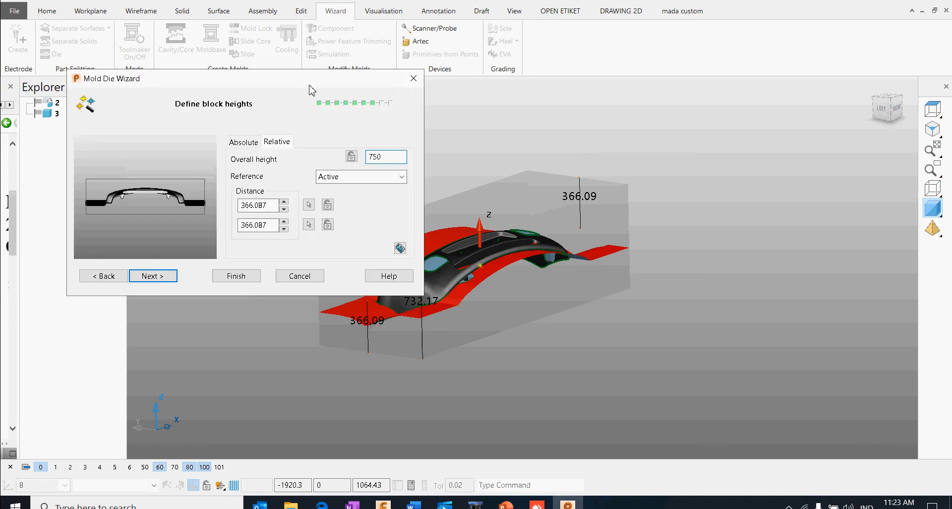
middle_click_drag(583, 325, 496, 324)
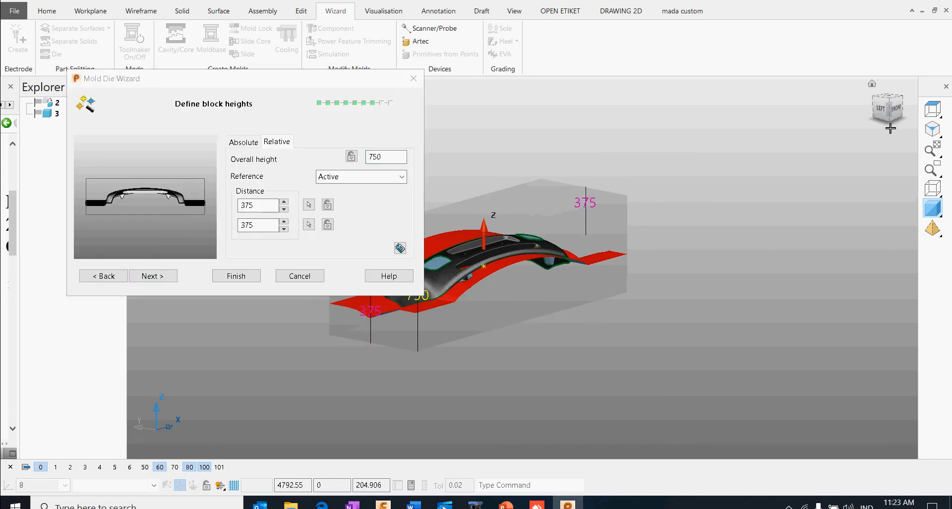
left_click(896, 109)
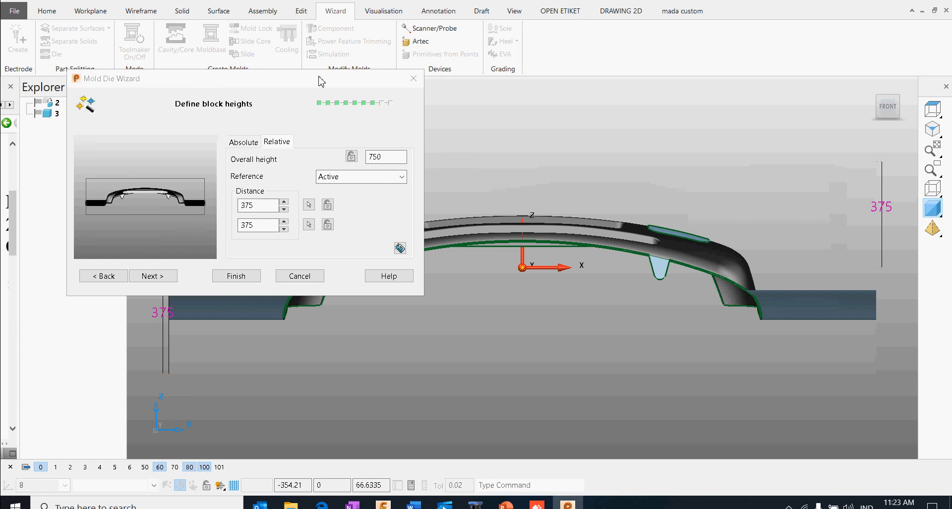
left_click_drag(320, 80, 398, 16)
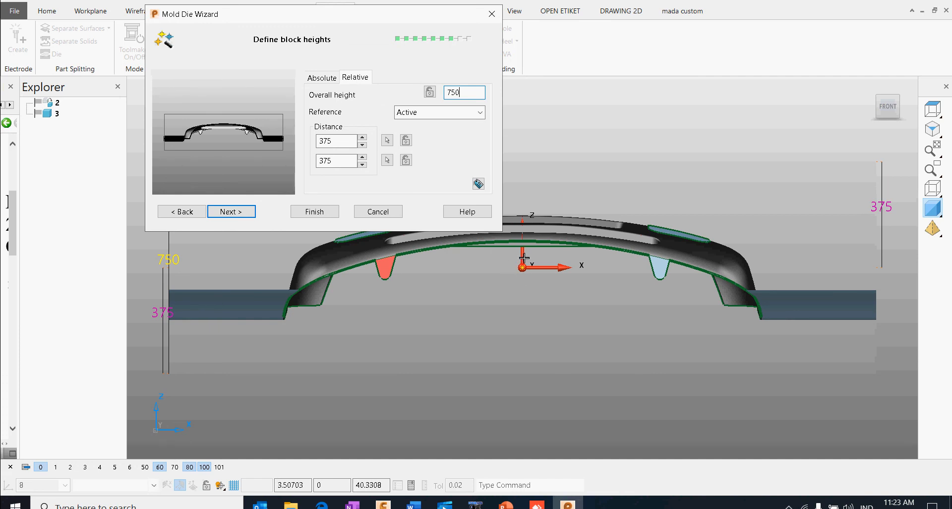
left_click(243, 218)
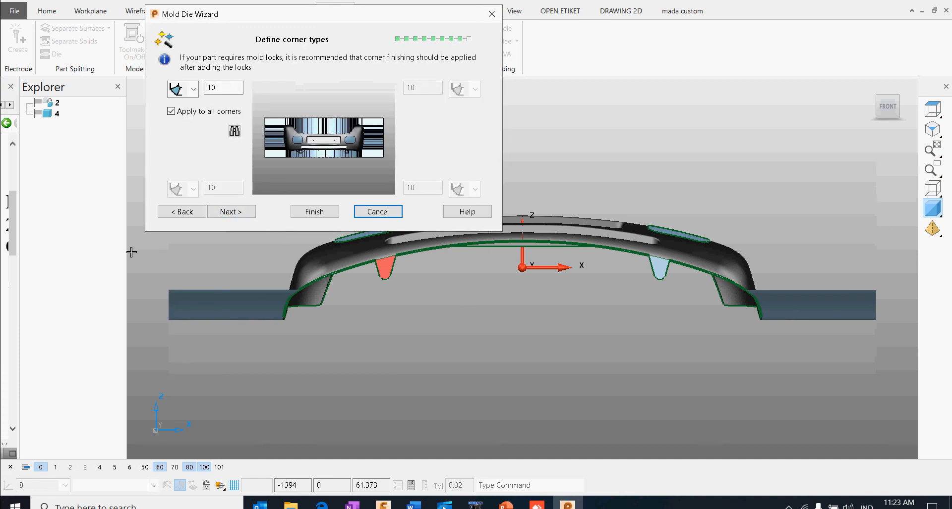
Keep the corner value of 10 applied to all corners and generate the core and cavity for the split simulation.
scroll(348, 303, "down", 2)
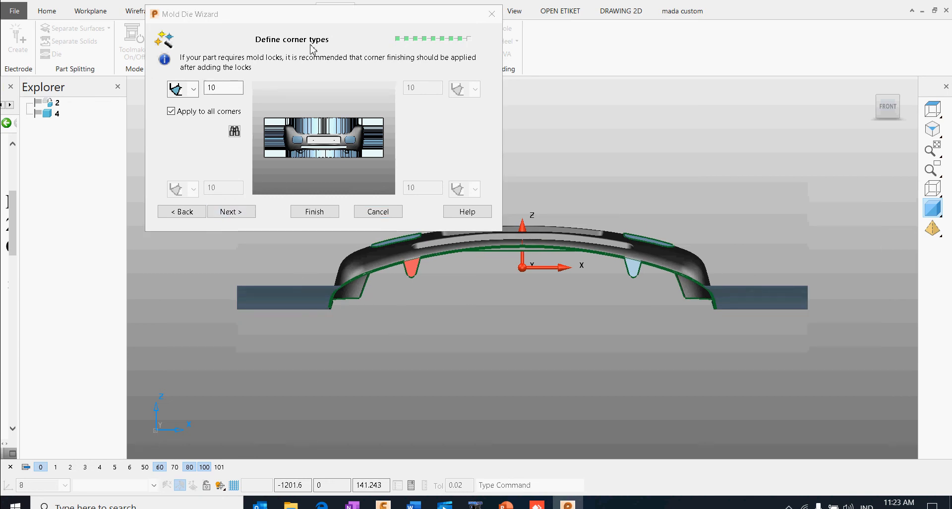
middle_click_drag(477, 283, 605, 342)
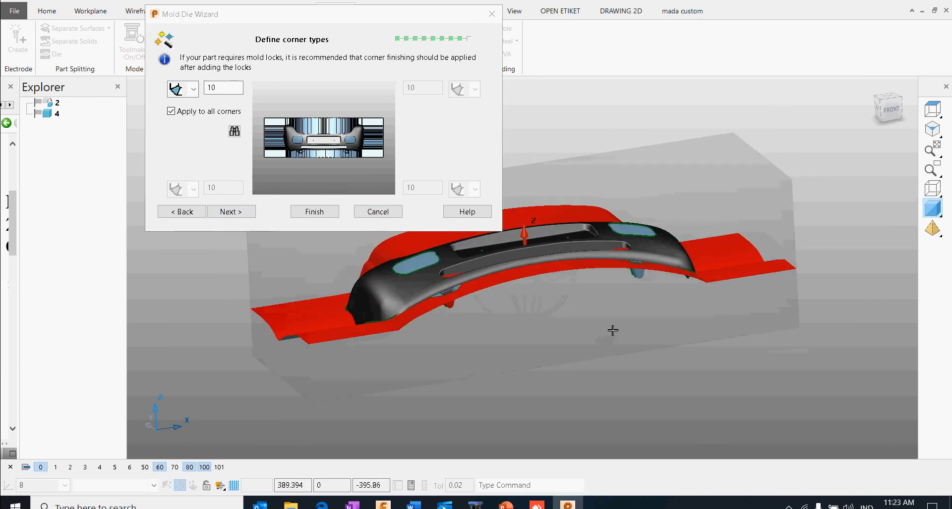
left_click(242, 212)
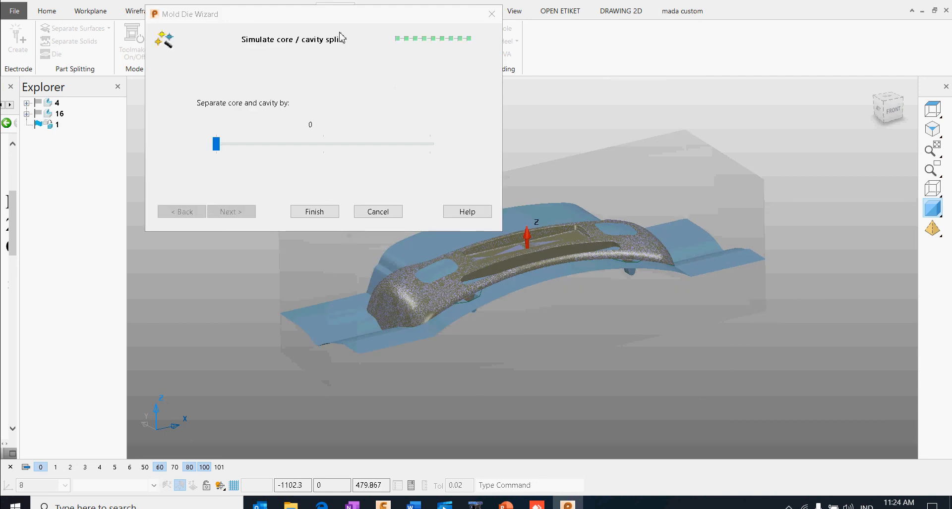
Simulate the split with the core and cavity separated by 100, check the opened halves around the bumper, and finish the wizard.
left_click_drag(342, 14, 313, 37)
left_click_drag(187, 166, 416, 156)
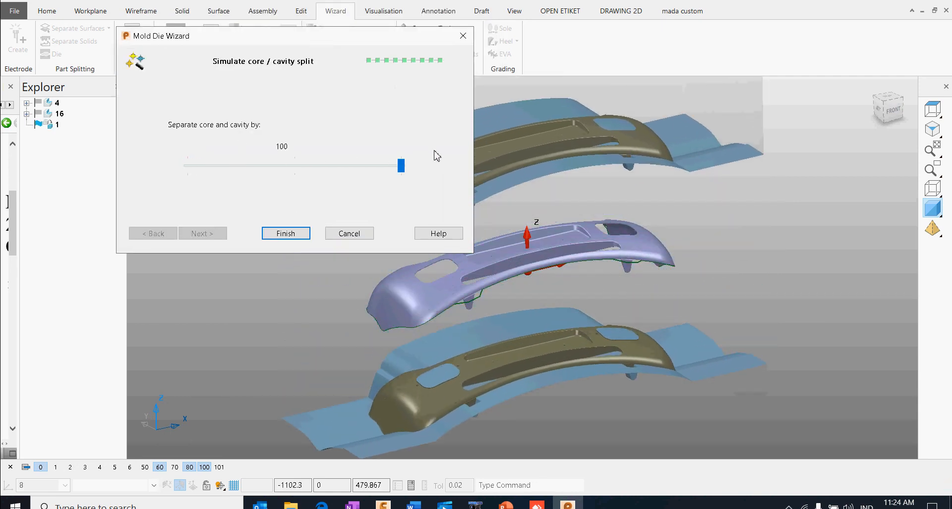
middle_click_drag(555, 249, 706, 312)
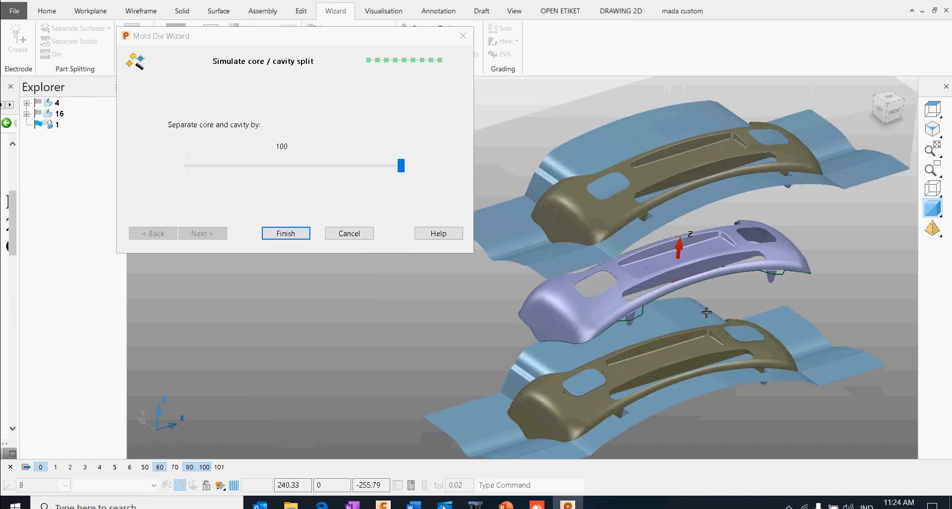
middle_click_drag(685, 281, 643, 160)
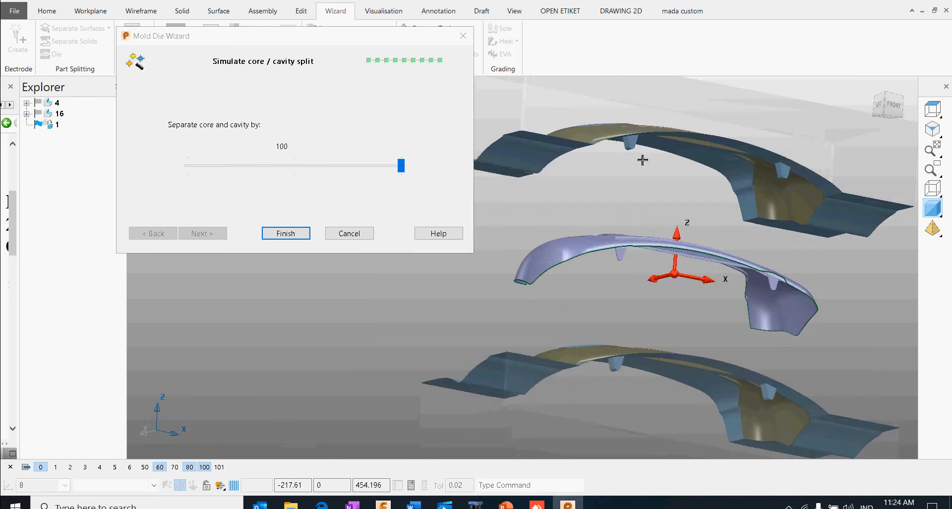
middle_click_drag(667, 193, 683, 348)
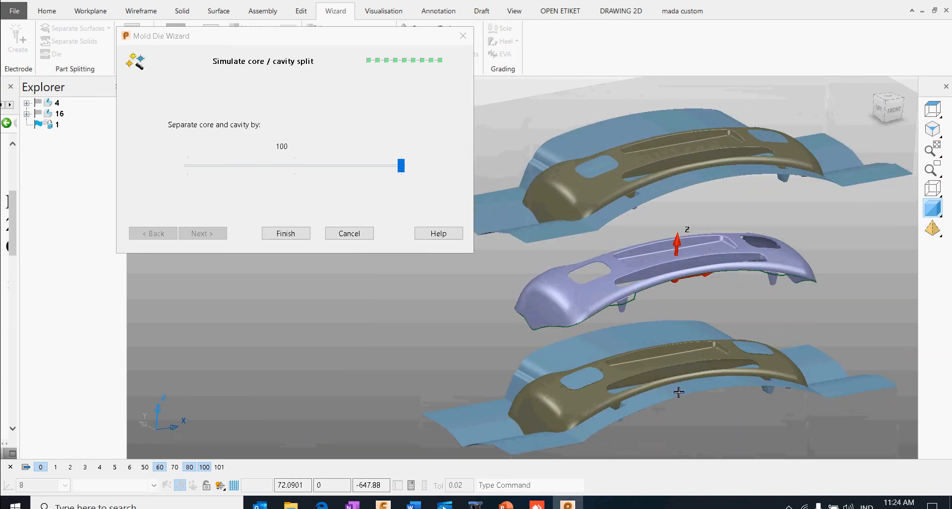
middle_click_drag(698, 404, 690, 369)
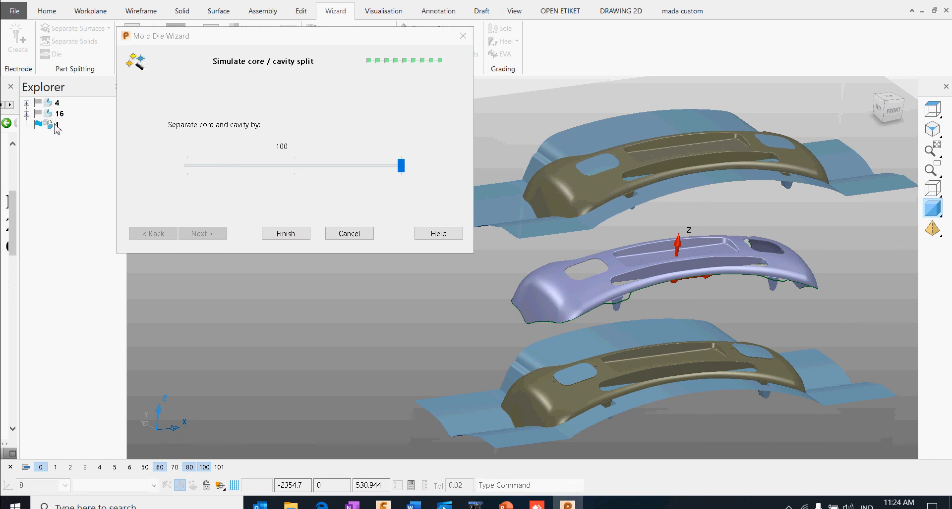
left_click(277, 234)
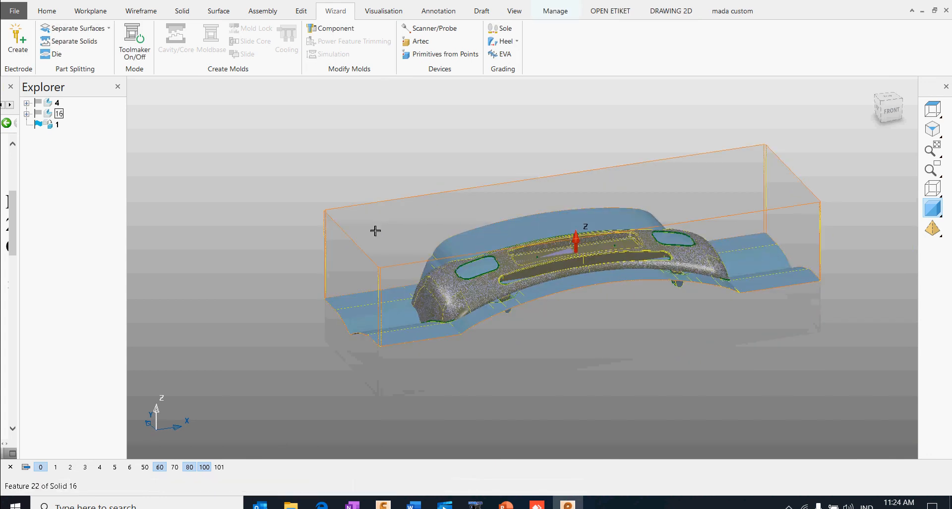
Isolate solid 16 and examine its bumper impression and split surface from the underside.
middle_click_drag(577, 366, 531, 104)
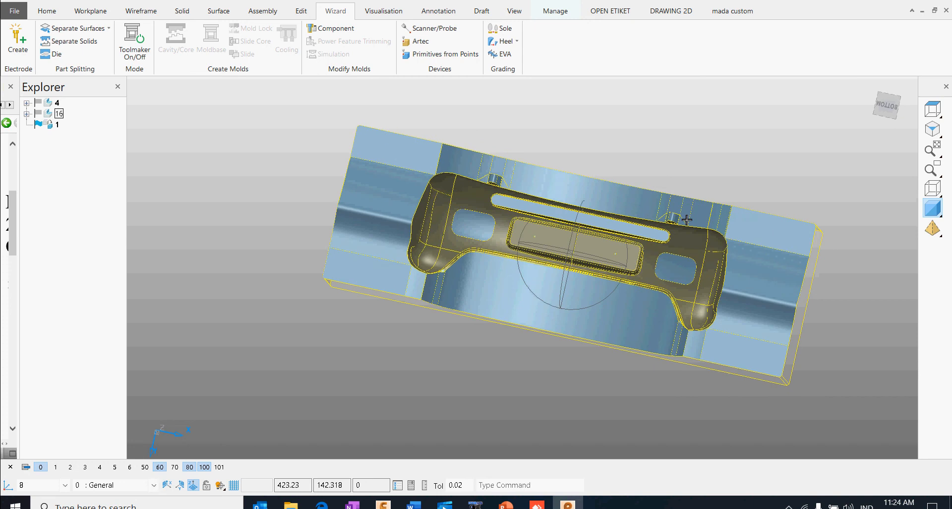
mouse_move(686, 220)
middle_mouse_down()
mouse_move(618, 314)
mouse_move(701, 302)
mouse_move(701, 346)
mouse_move(512, 422)
mouse_move(544, 375)
mouse_move(512, 367)
middle_mouse_up()
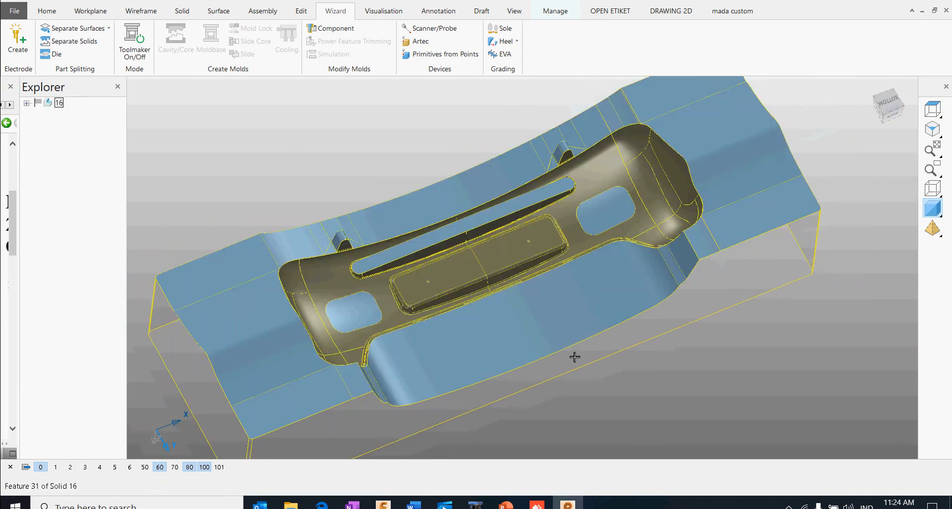
mouse_move(573, 356)
middle_mouse_down()
mouse_move(573, 414)
mouse_move(552, 414)
middle_mouse_up()
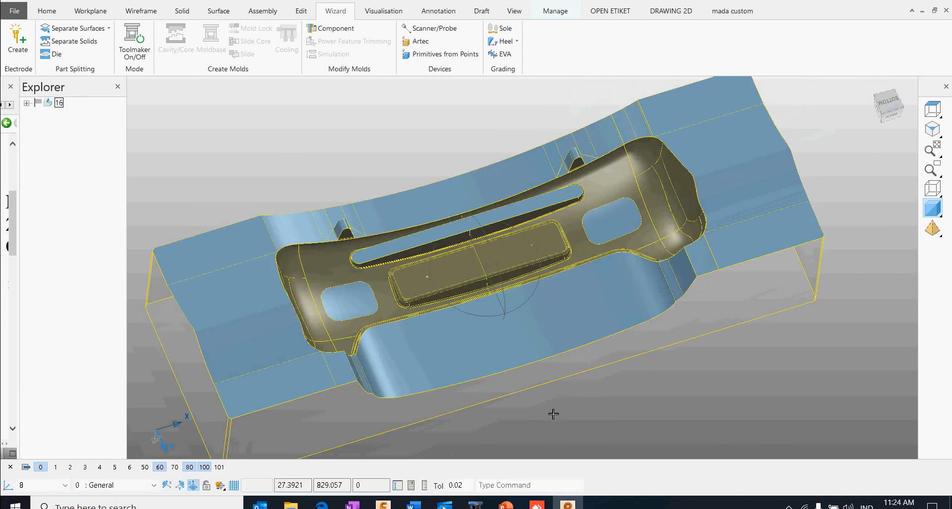